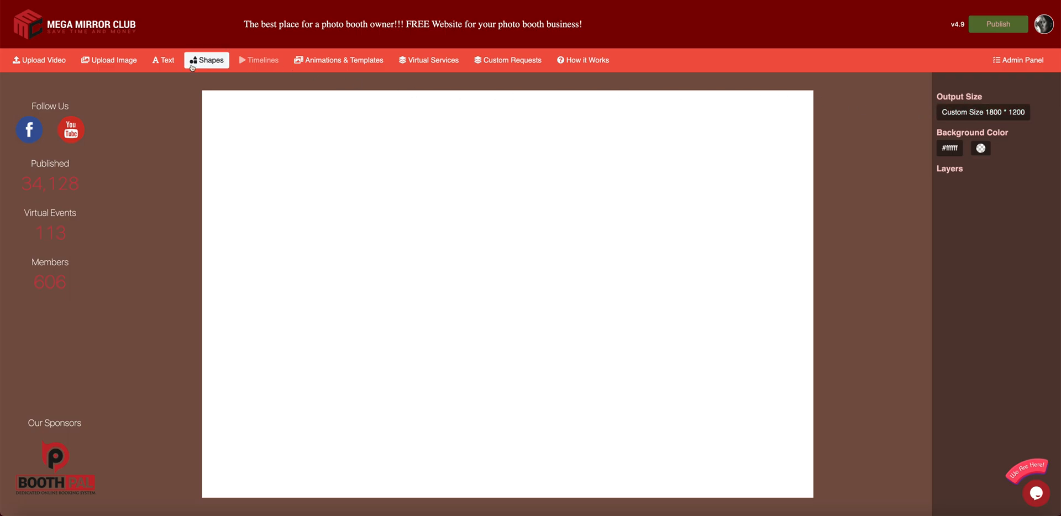
- Add a red square near the top left and set the canvas width to 600
{"action": "left_click", "coordinate": [210, 62]}
{"action": "left_click_drag", "start_coordinate": [516, 287], "coordinate": [414, 247]}
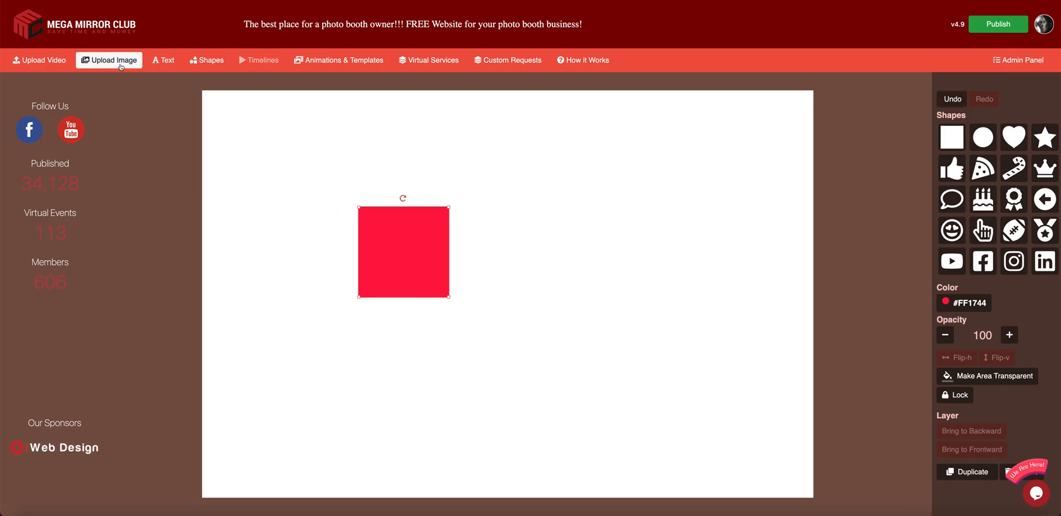
{"action": "left_click", "coordinate": [770, 86]}
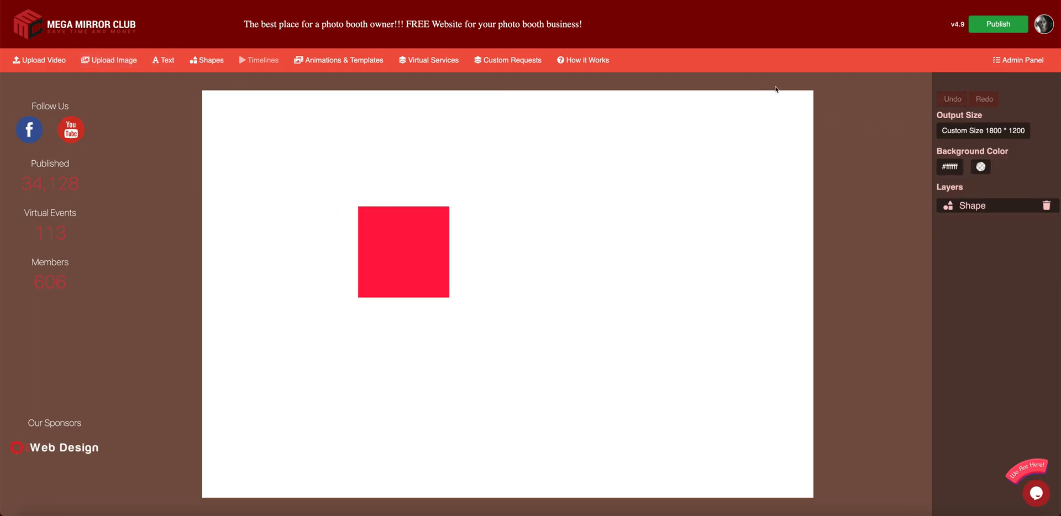
{"action": "left_click", "coordinate": [968, 131]}
{"action": "type", "text": "600"}
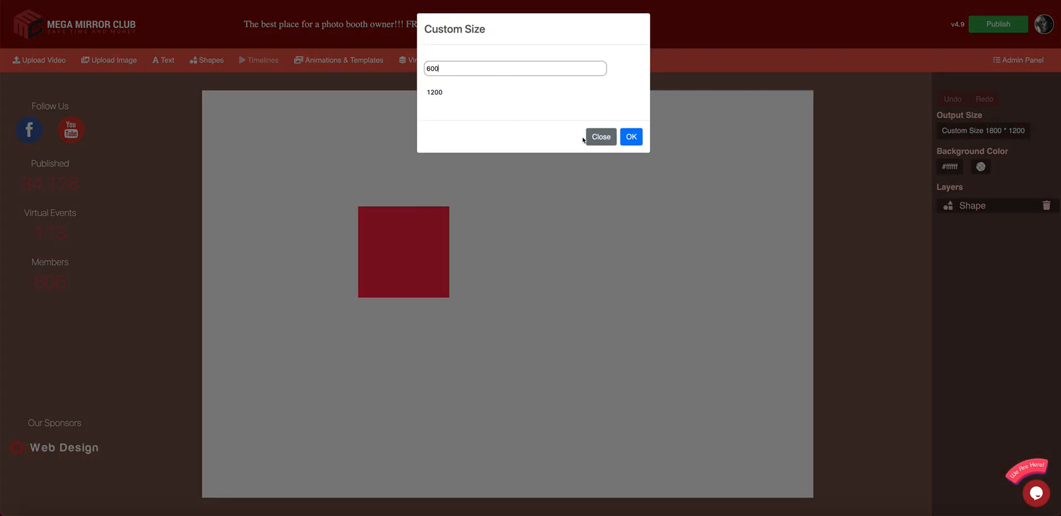
{"action": "left_click", "coordinate": [631, 136]}
- Move the square back onto the canvas and select the Custom Size height value for editing
{"action": "left_click_drag", "start_coordinate": [574, 230], "coordinate": [524, 197]}
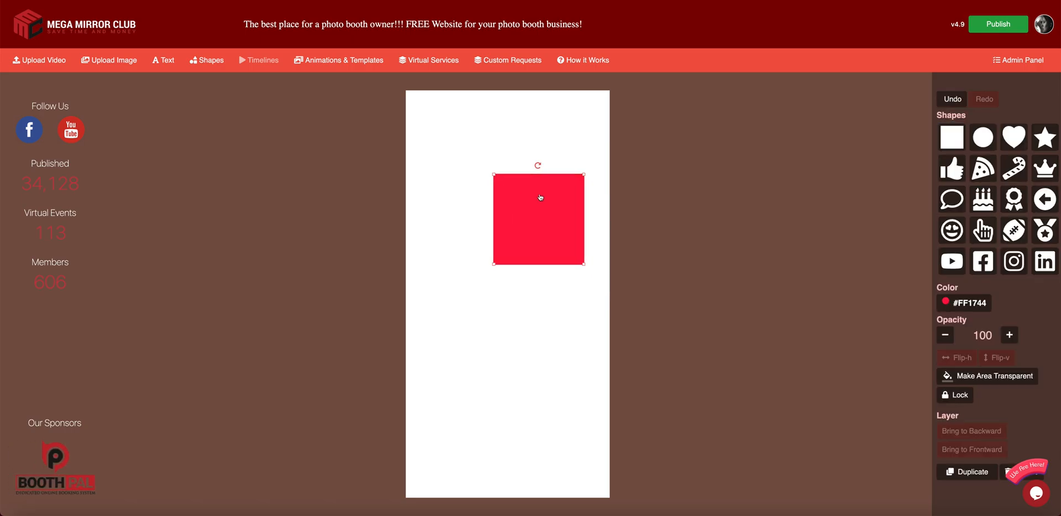
{"action": "left_click", "coordinate": [571, 90]}
{"action": "left_click", "coordinate": [981, 130]}
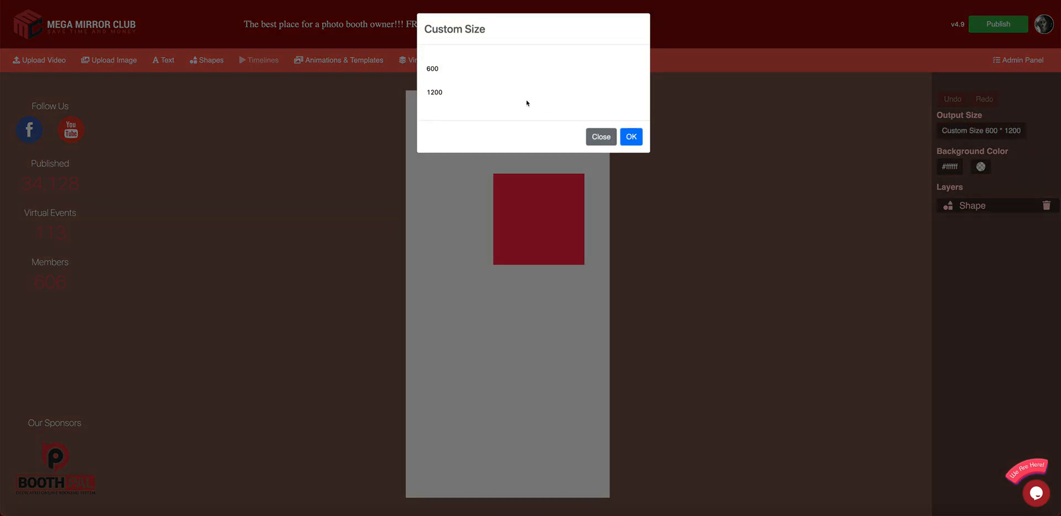
{"action": "left_click_drag", "start_coordinate": [453, 92], "coordinate": [400, 93]}
- Set the canvas height to 1800 and make a centred, transparent photo box at the top
{"action": "type", "text": "1800"}
{"action": "left_click", "coordinate": [632, 137]}
{"action": "left_click_drag", "start_coordinate": [570, 198], "coordinate": [474, 131]}
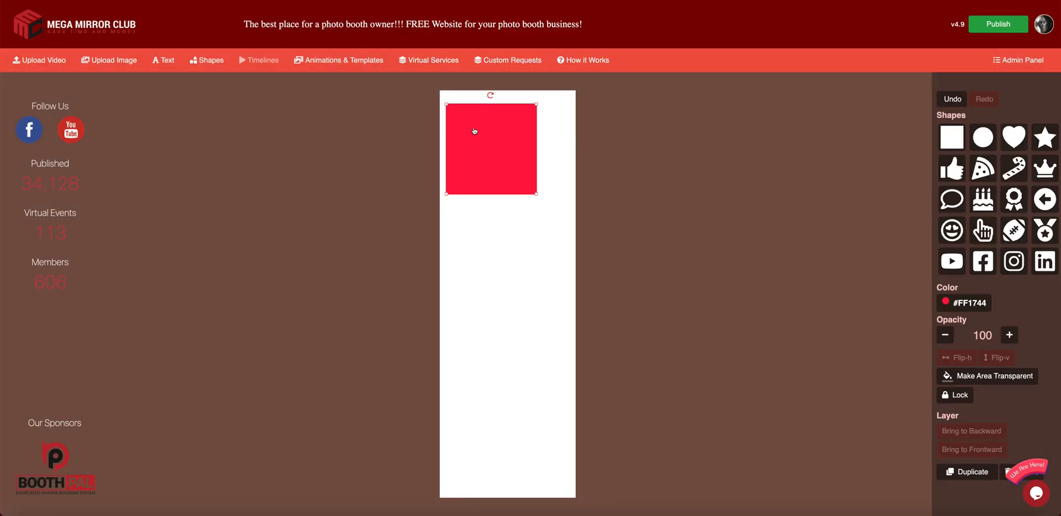
{"action": "left_click_drag", "start_coordinate": [537, 194], "coordinate": [568, 181]}
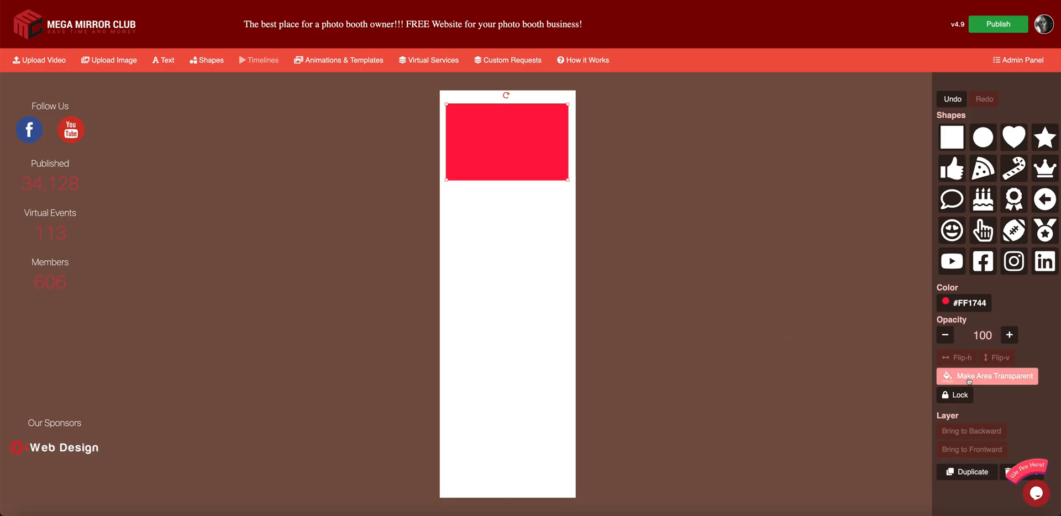
{"action": "left_click_drag", "start_coordinate": [509, 142], "coordinate": [510, 142]}
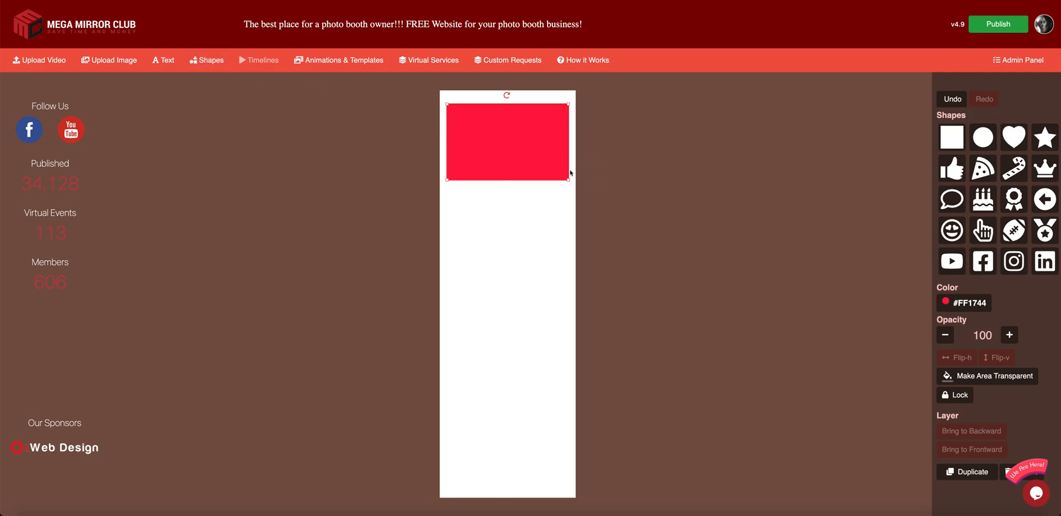
{"action": "left_click", "coordinate": [976, 379]}
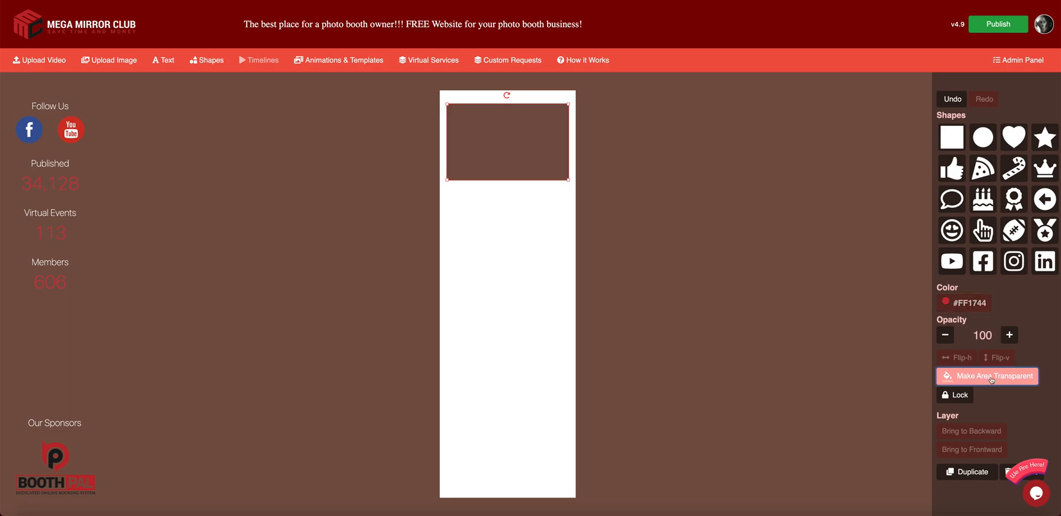
- Duplicate the photo box twice, stacking the copies below the first
{"action": "left_click", "coordinate": [967, 471]}
{"action": "left_click_drag", "start_coordinate": [506, 156], "coordinate": [494, 233]}
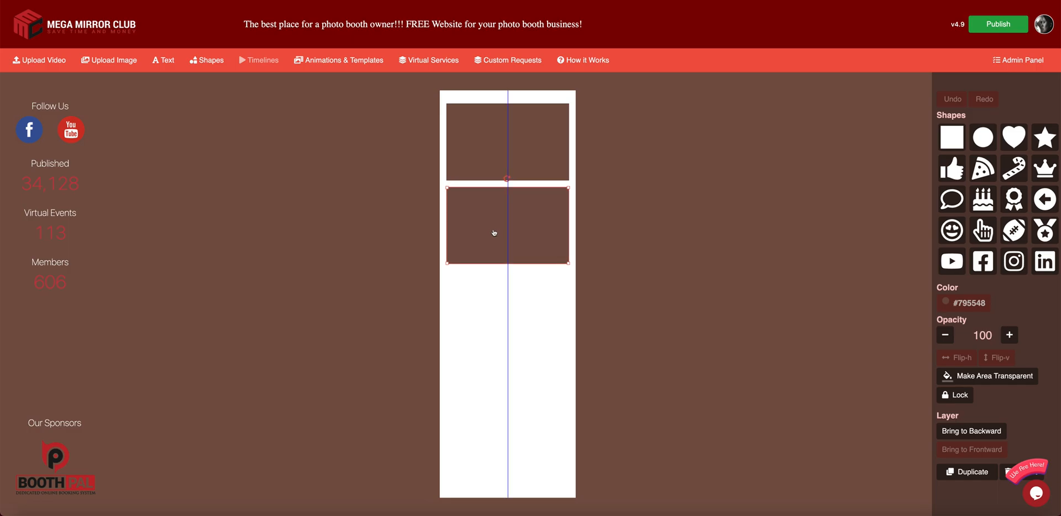
{"action": "left_click", "coordinate": [967, 471]}
{"action": "left_click_drag", "start_coordinate": [546, 252], "coordinate": [545, 313]}
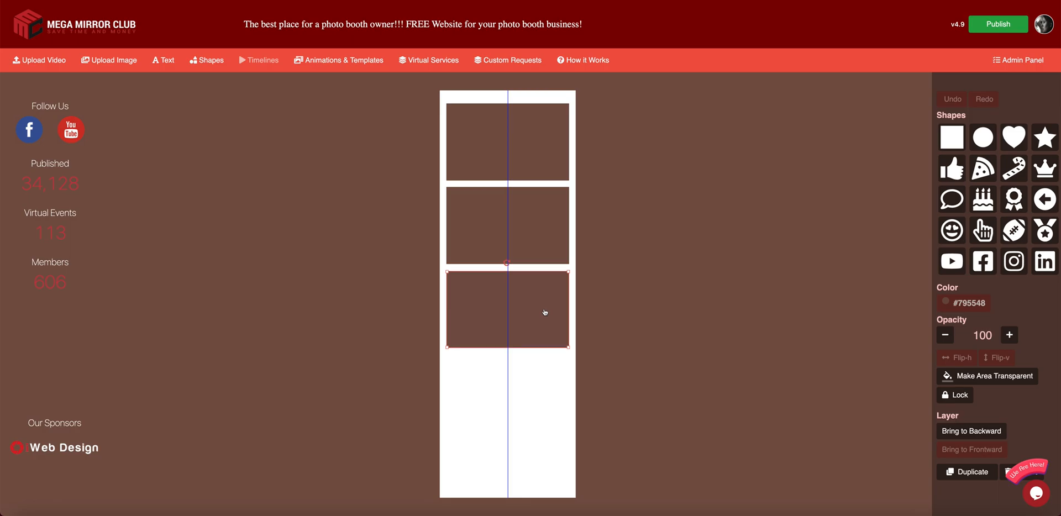
{"action": "left_click", "coordinate": [663, 280]}
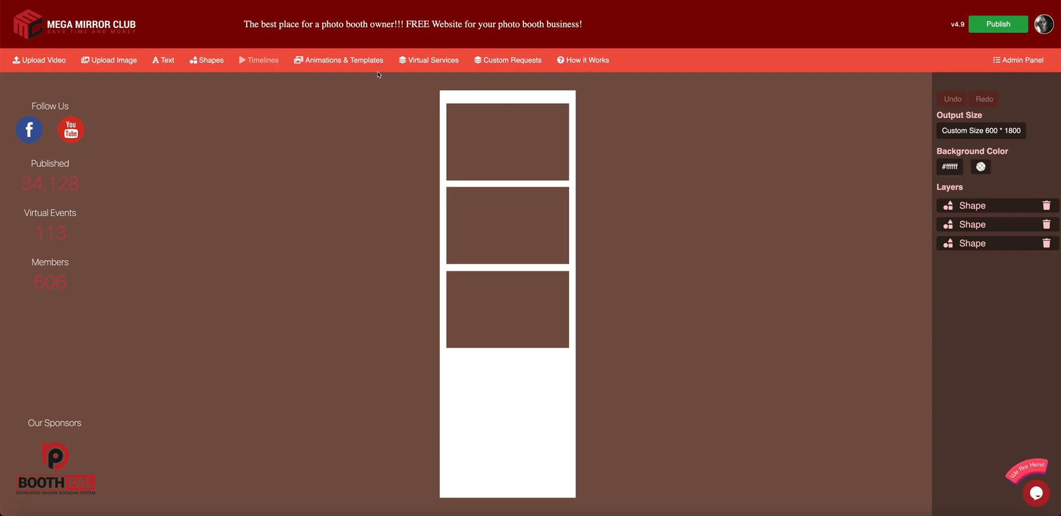
- Import the wooden-plank EXTRAS Background template only and stretch it across the whole strip
{"action": "left_click", "coordinate": [338, 60]}
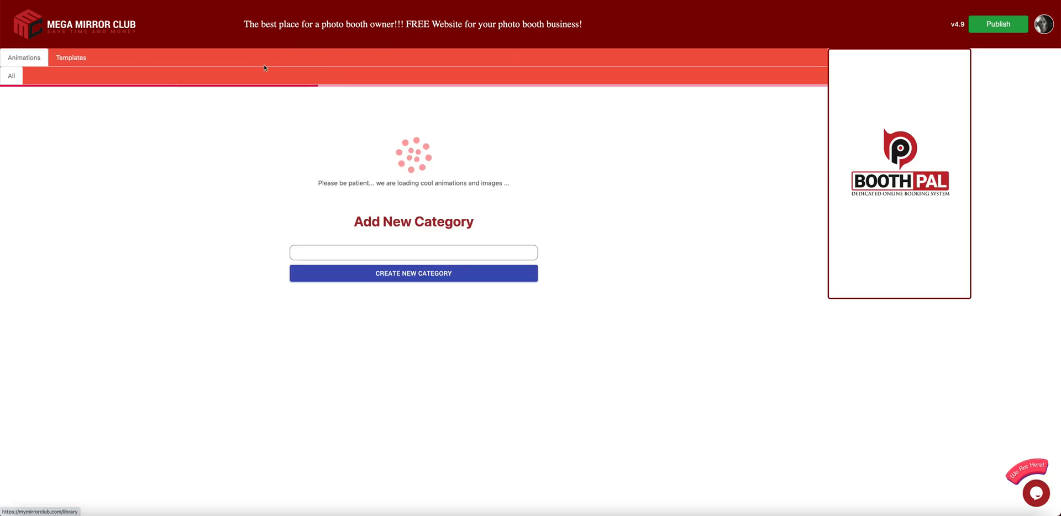
{"action": "left_click", "coordinate": [70, 58]}
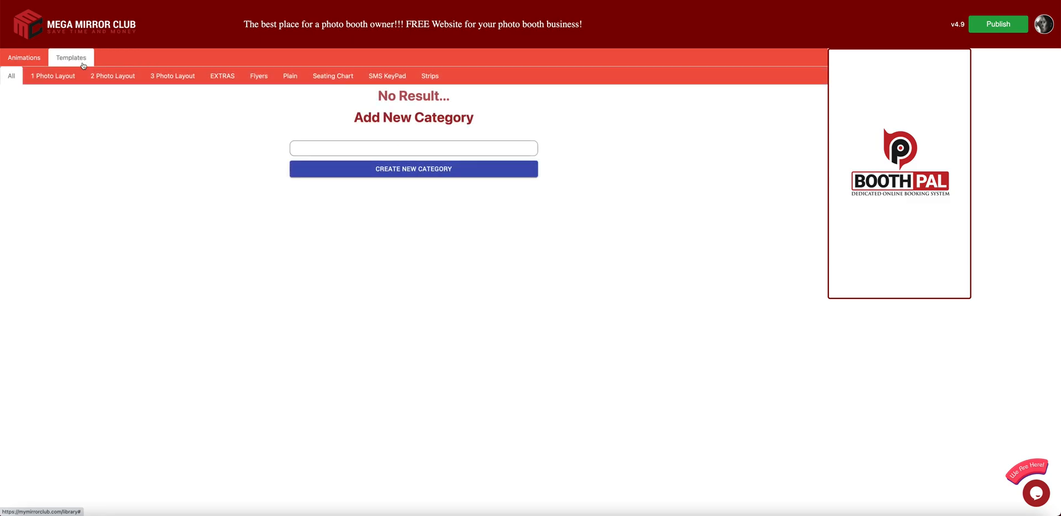
{"action": "left_click", "coordinate": [233, 77]}
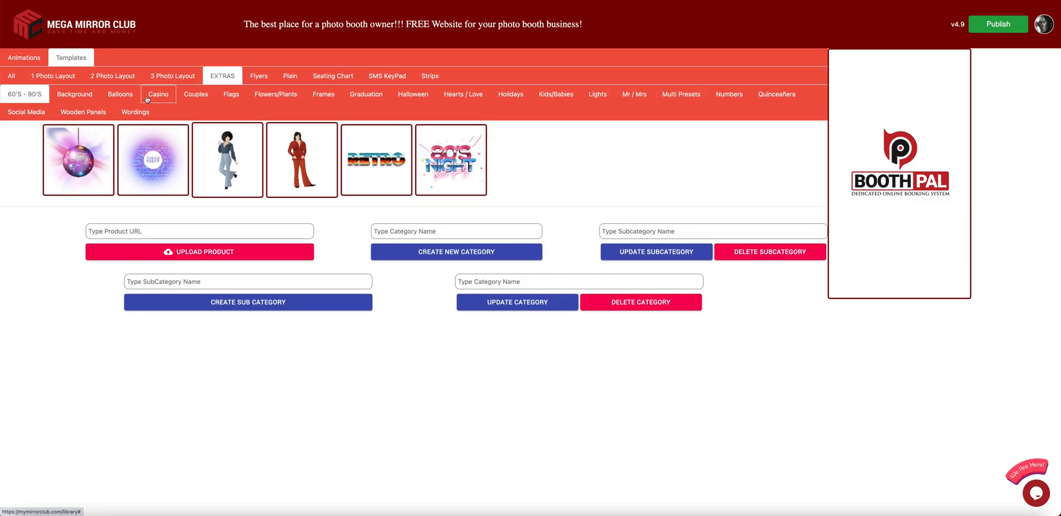
{"action": "left_click", "coordinate": [82, 94]}
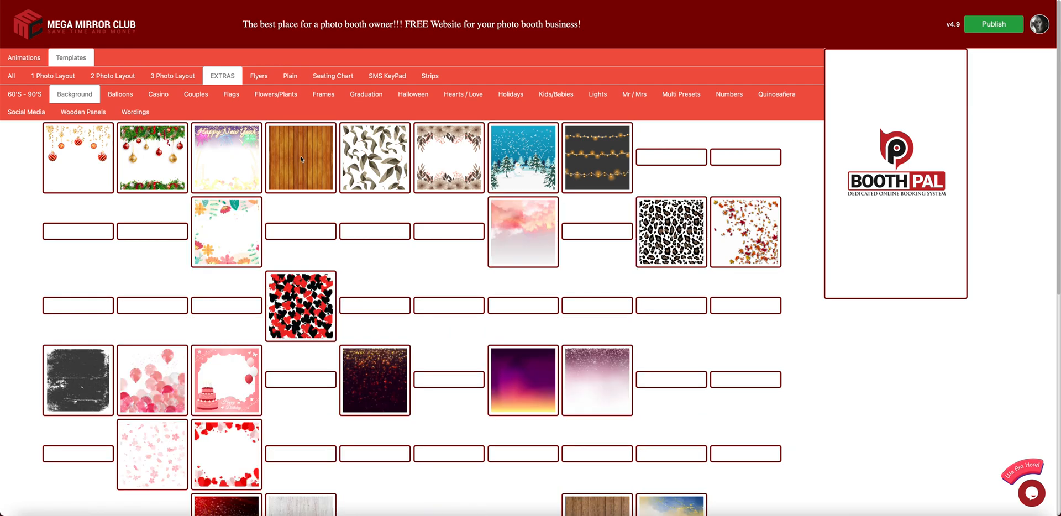
{"action": "left_click", "coordinate": [301, 159]}
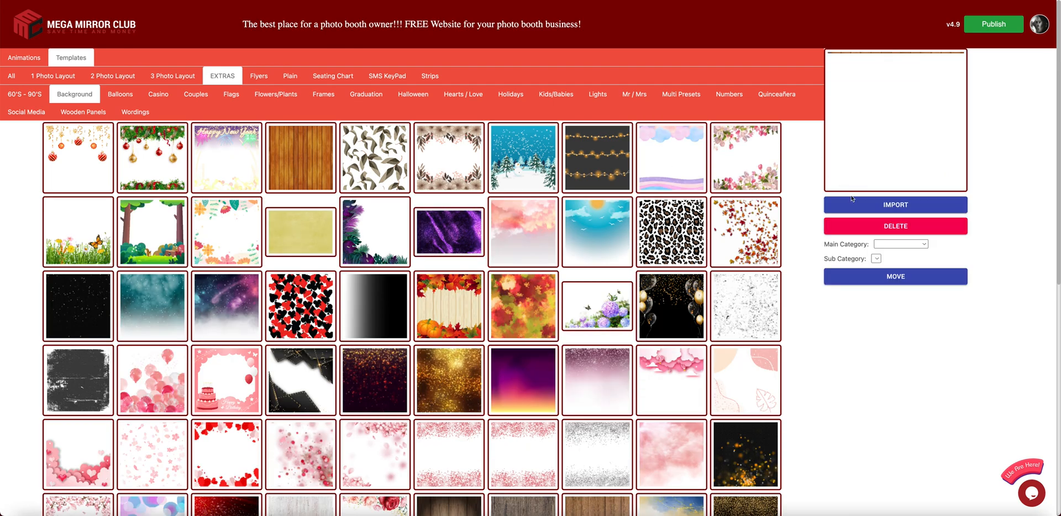
{"action": "left_click", "coordinate": [895, 205]}
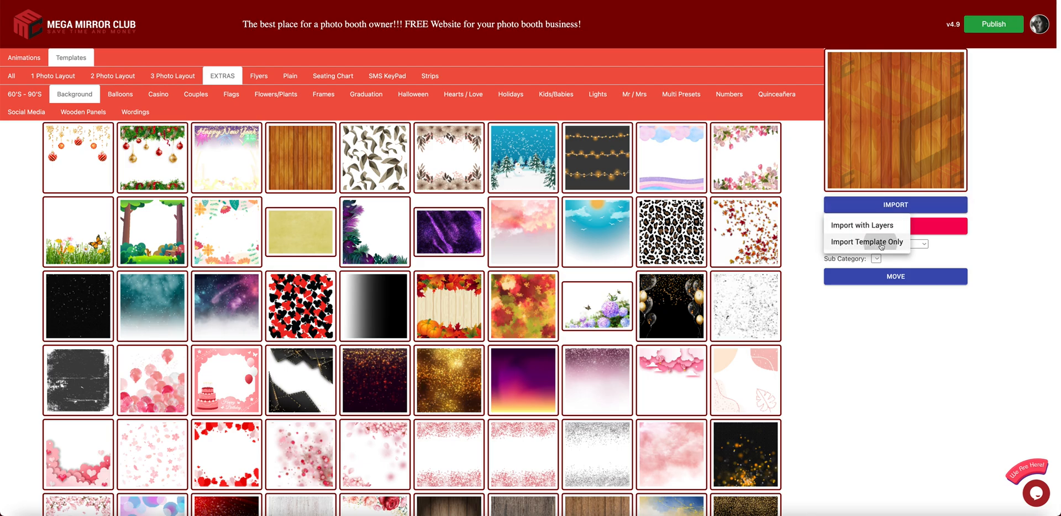
{"action": "left_click", "coordinate": [880, 242]}
{"action": "left_click_drag", "start_coordinate": [548, 199], "coordinate": [576, 497]}
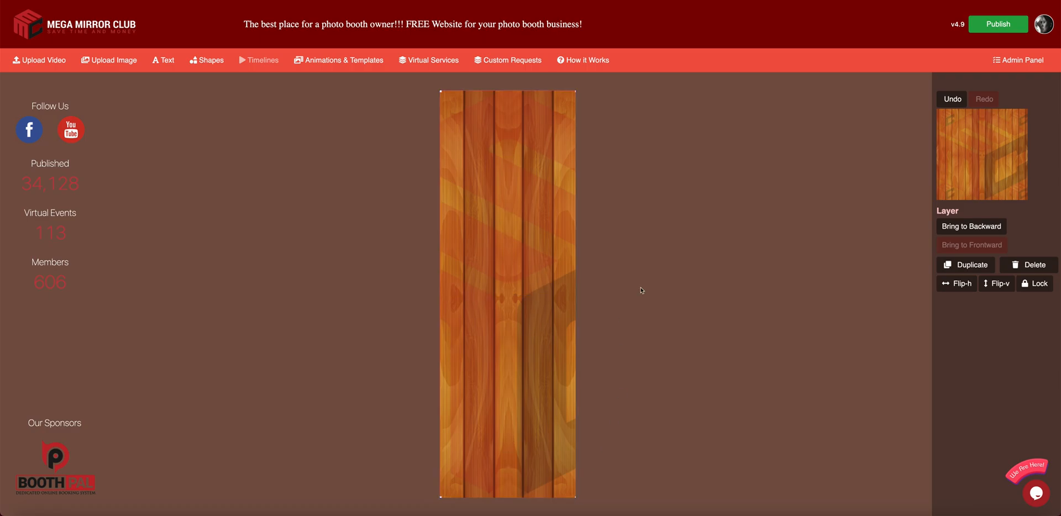
- Send the wood image back three layers, behind the photo boxes
{"action": "left_click", "coordinate": [538, 85]}
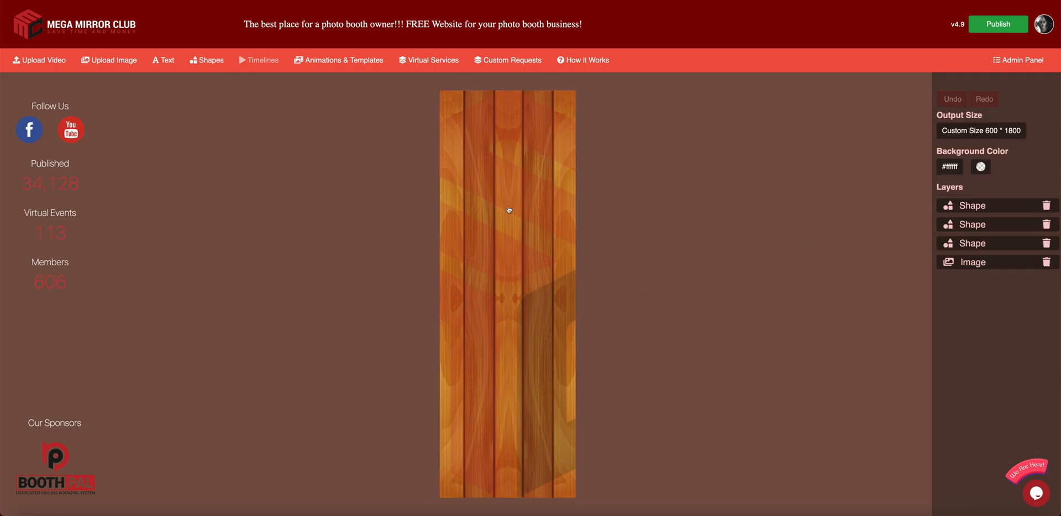
{"action": "left_click", "coordinate": [529, 175]}
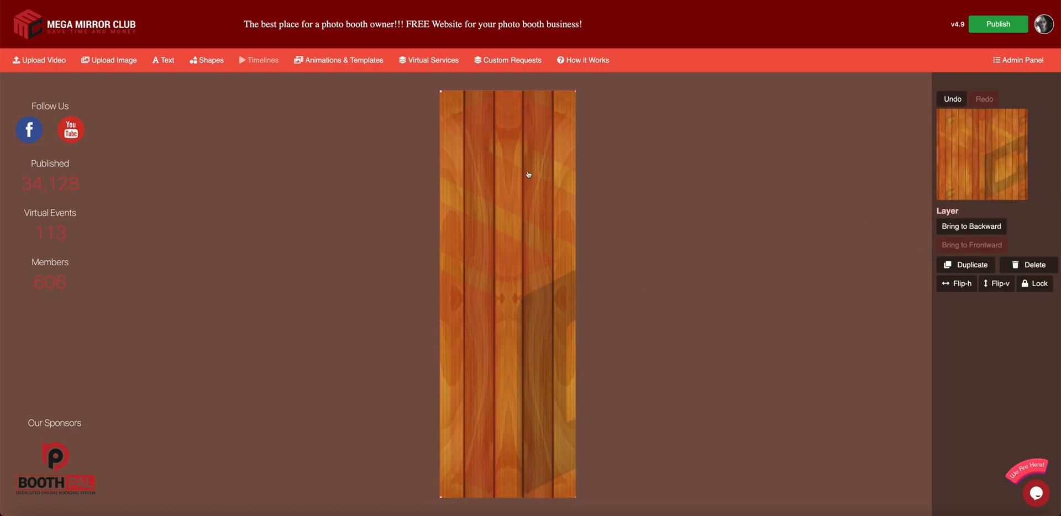
{"action": "left_click", "coordinate": [557, 83]}
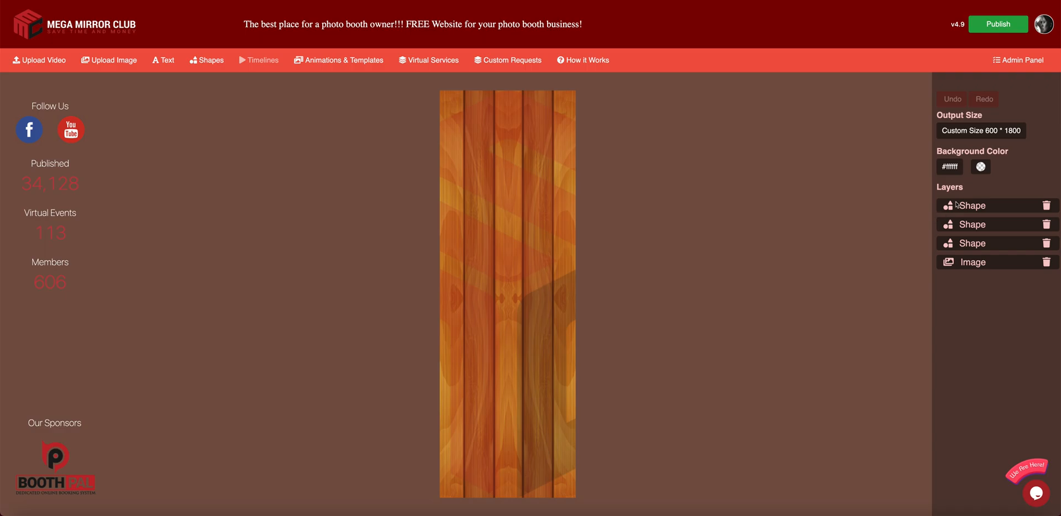
{"action": "left_click", "coordinate": [962, 262]}
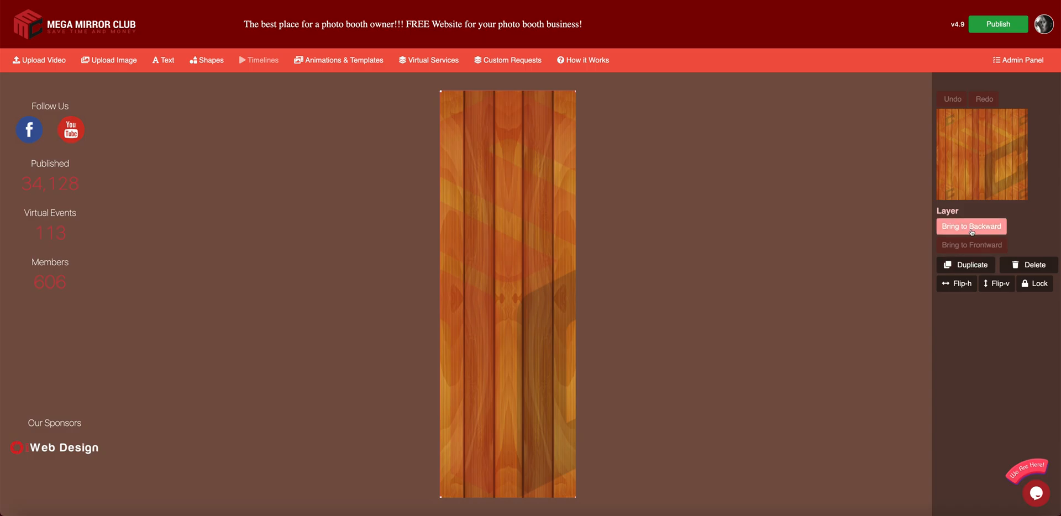
{"action": "left_click", "coordinate": [564, 87]}
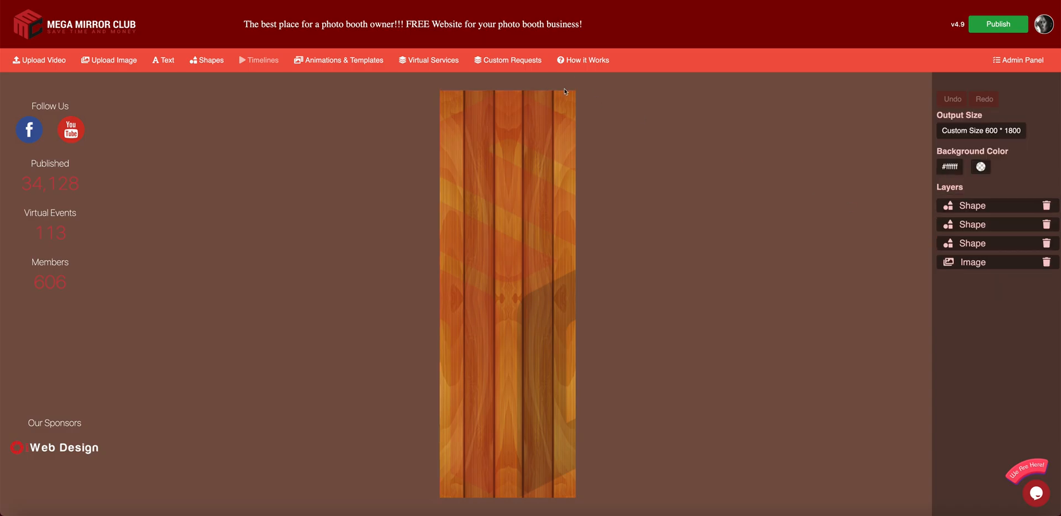
{"action": "left_click", "coordinate": [961, 261]}
{"action": "left_click", "coordinate": [965, 230]}
{"action": "left_click", "coordinate": [965, 230]}
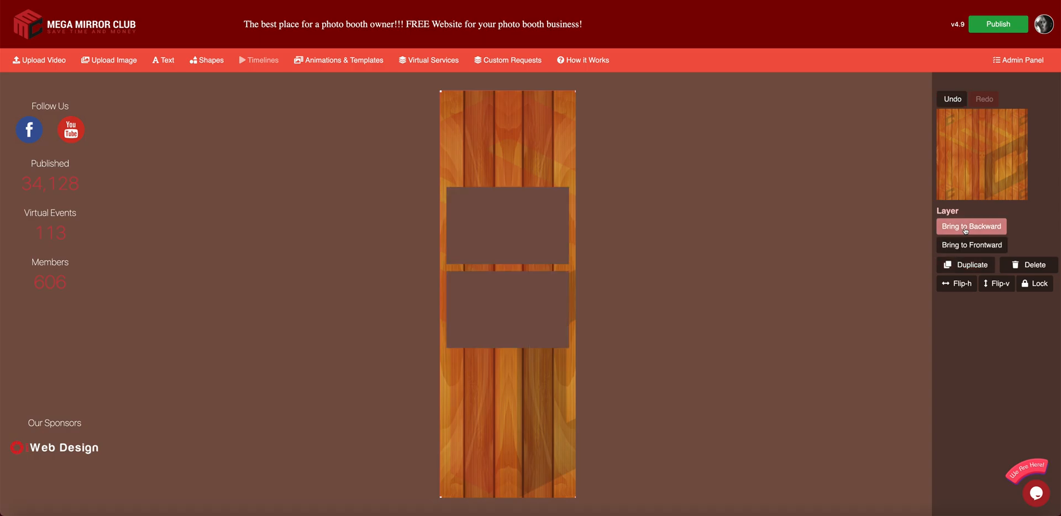
{"action": "left_click", "coordinate": [966, 230]}
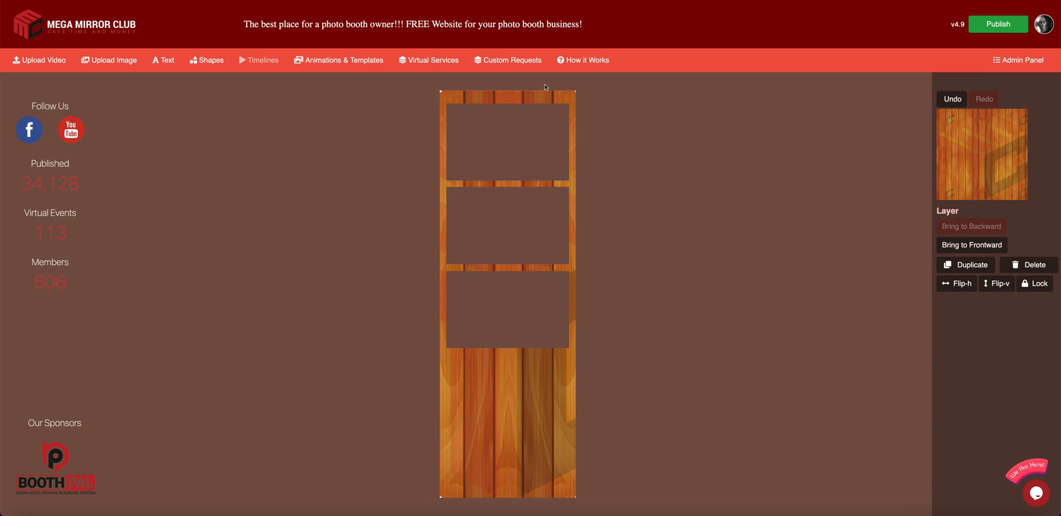
{"action": "left_click", "coordinate": [728, 138]}
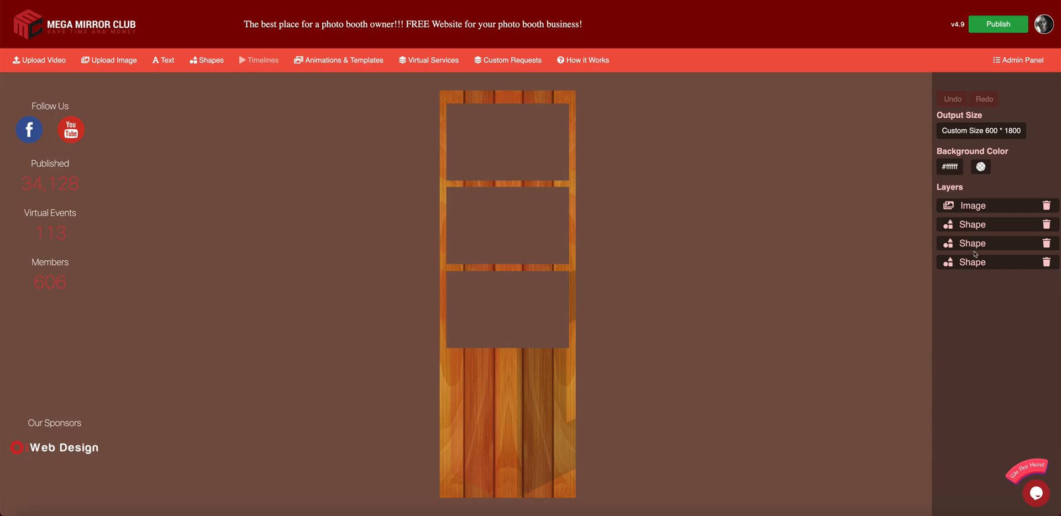
- Reorder the top photo box layer relative to the wood strip and select it
{"action": "left_click", "coordinate": [528, 151]}
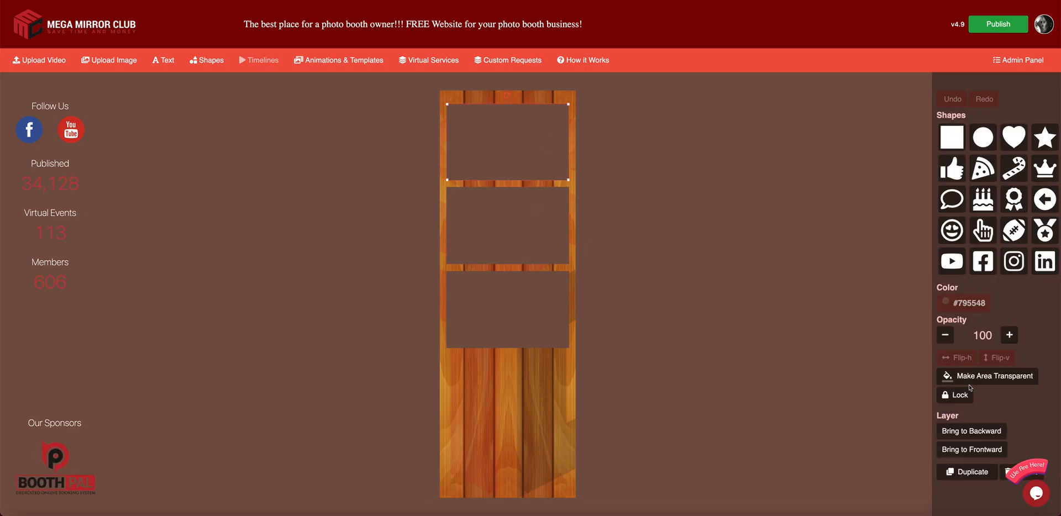
{"action": "left_click", "coordinate": [979, 432]}
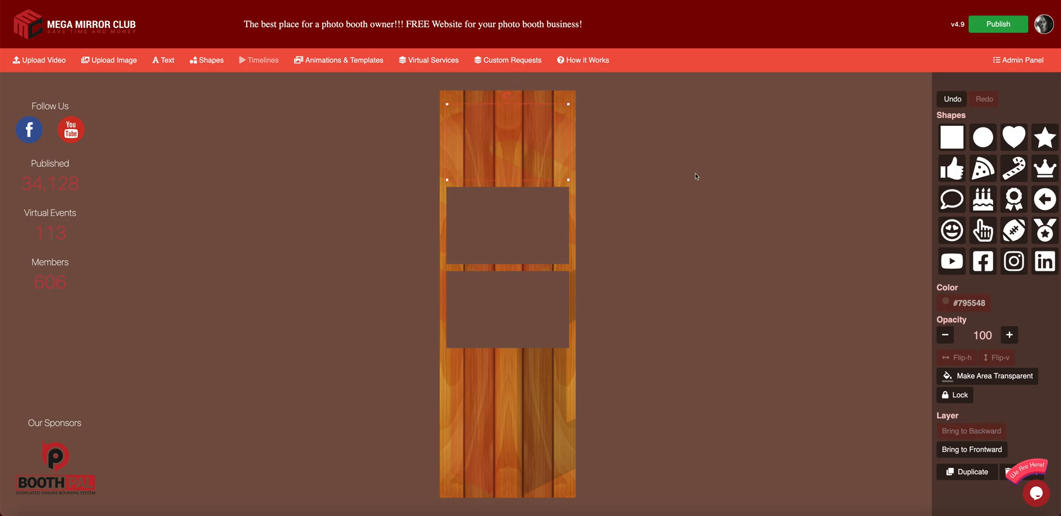
{"action": "left_click", "coordinate": [765, 162]}
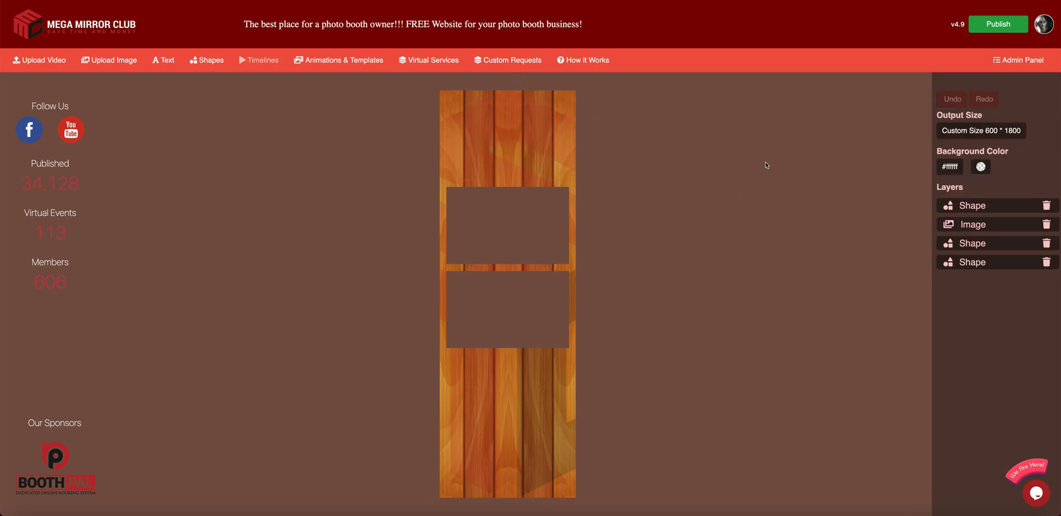
{"action": "left_click", "coordinate": [973, 206]}
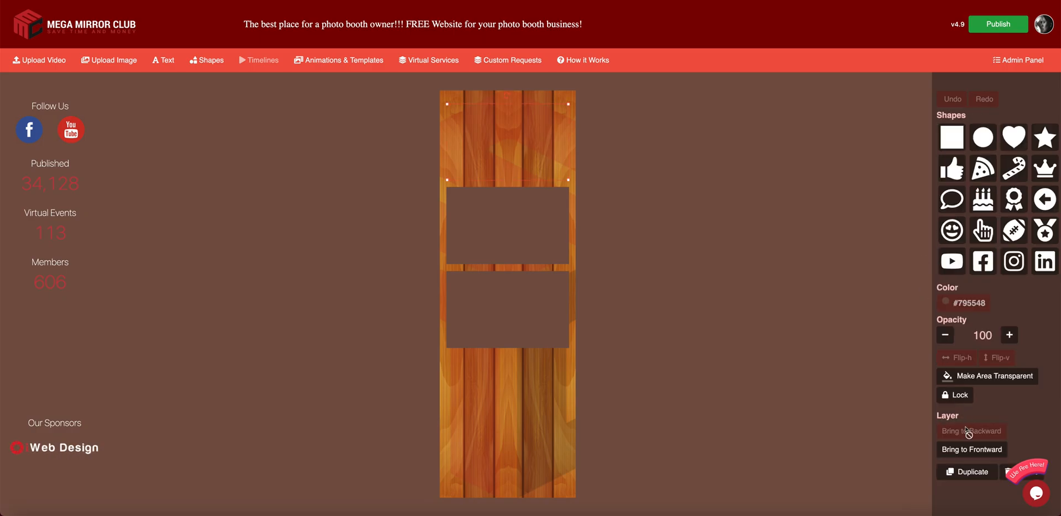
{"action": "left_click", "coordinate": [971, 449]}
{"action": "left_click", "coordinate": [656, 155]}
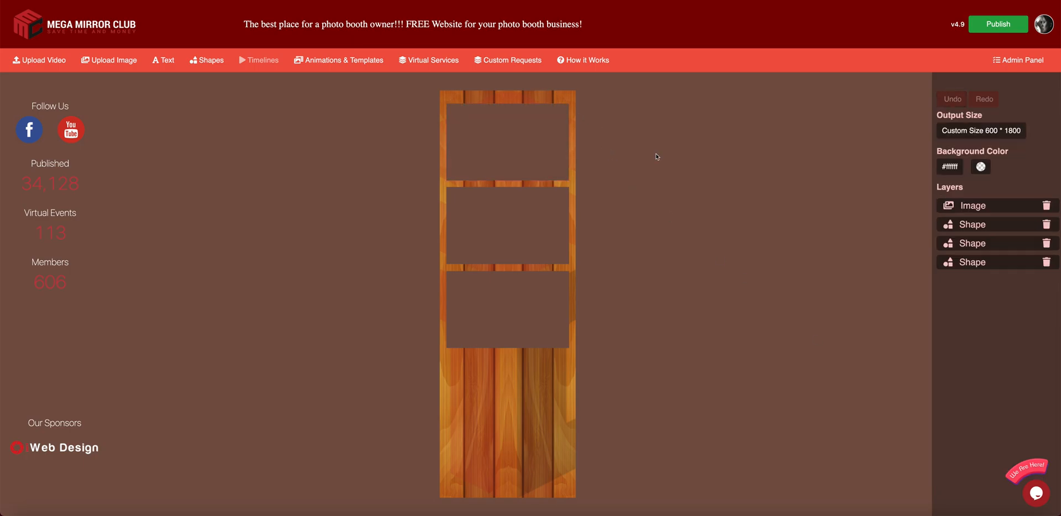
{"action": "left_click", "coordinate": [508, 126]}
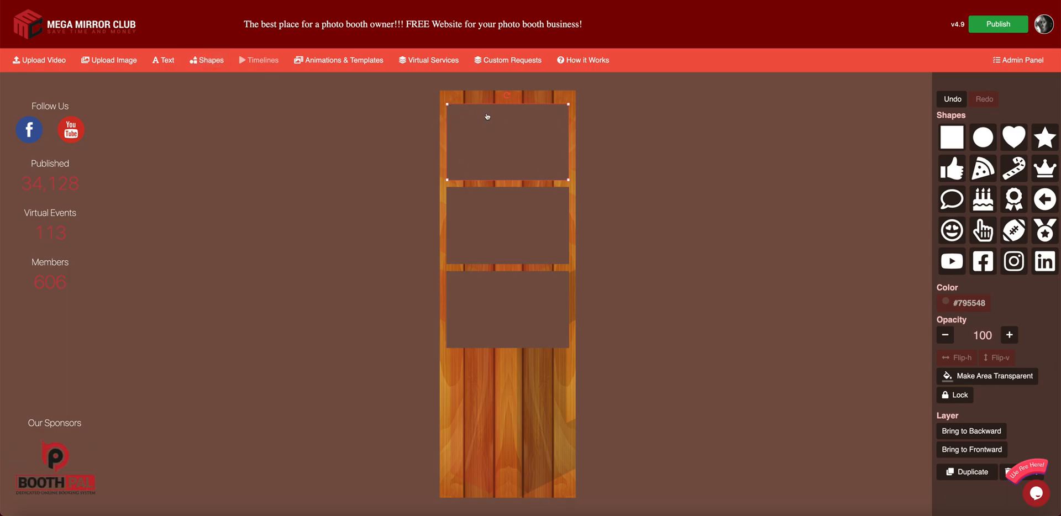
- Add a square, fit it over the top photo slot, and place it behind the wood
{"action": "left_click", "coordinate": [204, 61]}
{"action": "left_click_drag", "start_coordinate": [490, 303], "coordinate": [472, 148]}
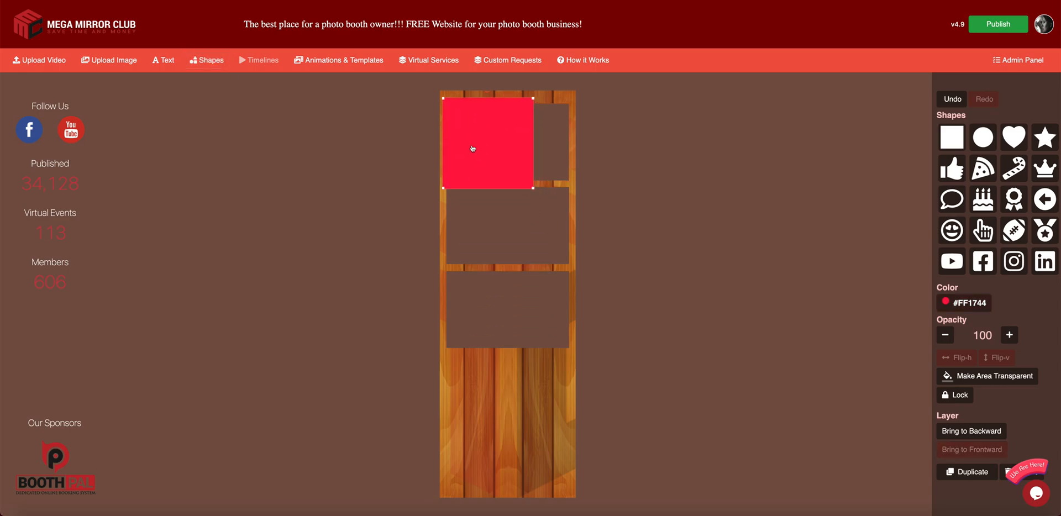
{"action": "left_click_drag", "start_coordinate": [533, 188], "coordinate": [571, 184]}
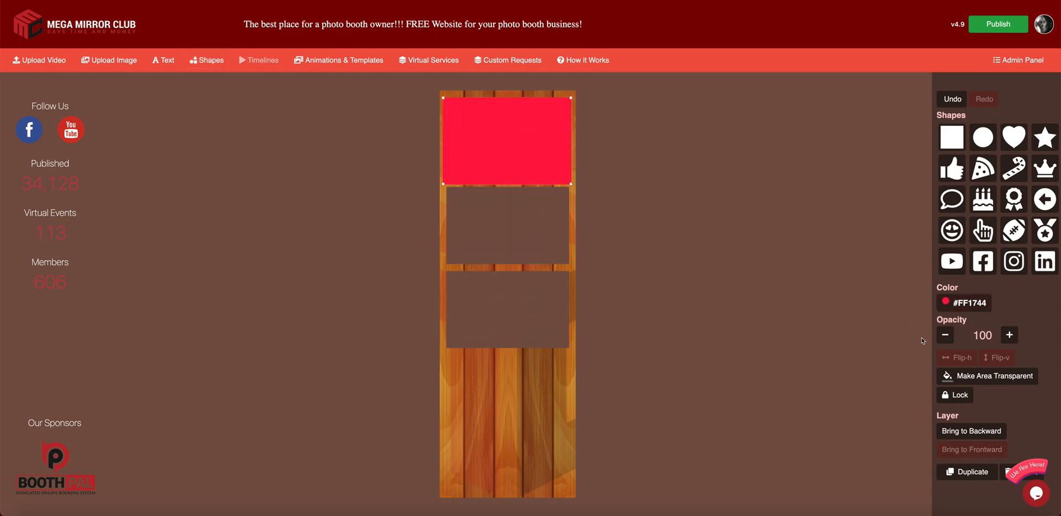
{"action": "left_click", "coordinate": [985, 436]}
{"action": "left_click", "coordinate": [985, 436]}
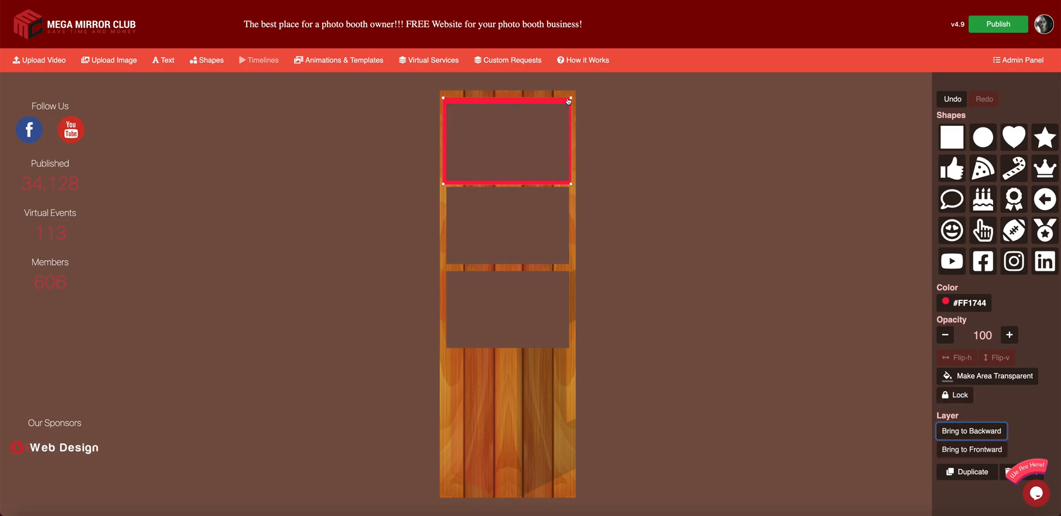
{"action": "left_click_drag", "start_coordinate": [571, 98], "coordinate": [571, 101]}
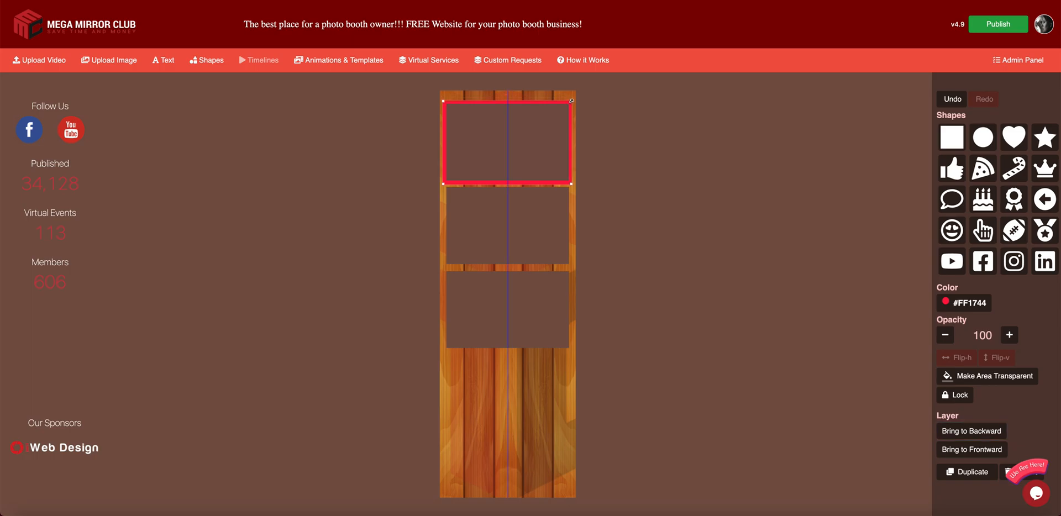
{"action": "left_click_drag", "start_coordinate": [443, 184], "coordinate": [444, 183]}
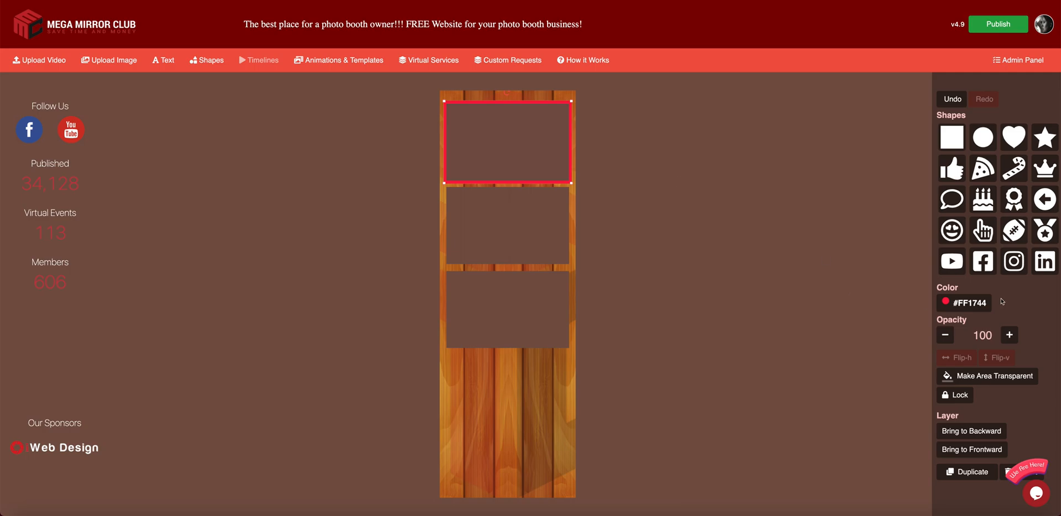
- Colour the border rectangle near-black #0B0203 and reselect it from the layers
{"action": "left_click", "coordinate": [965, 303]}
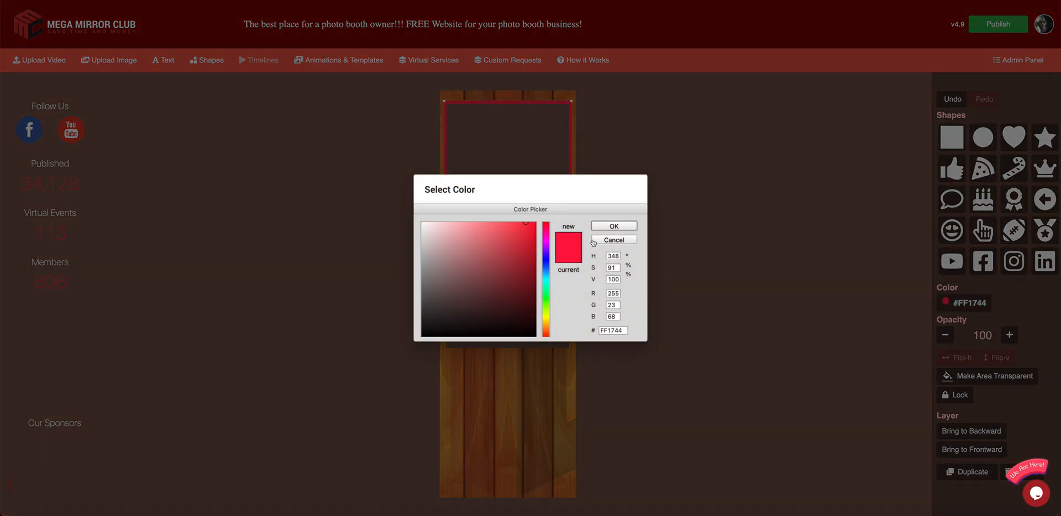
{"action": "left_click", "coordinate": [516, 333]}
{"action": "left_click", "coordinate": [613, 226]}
{"action": "left_click", "coordinate": [605, 181]}
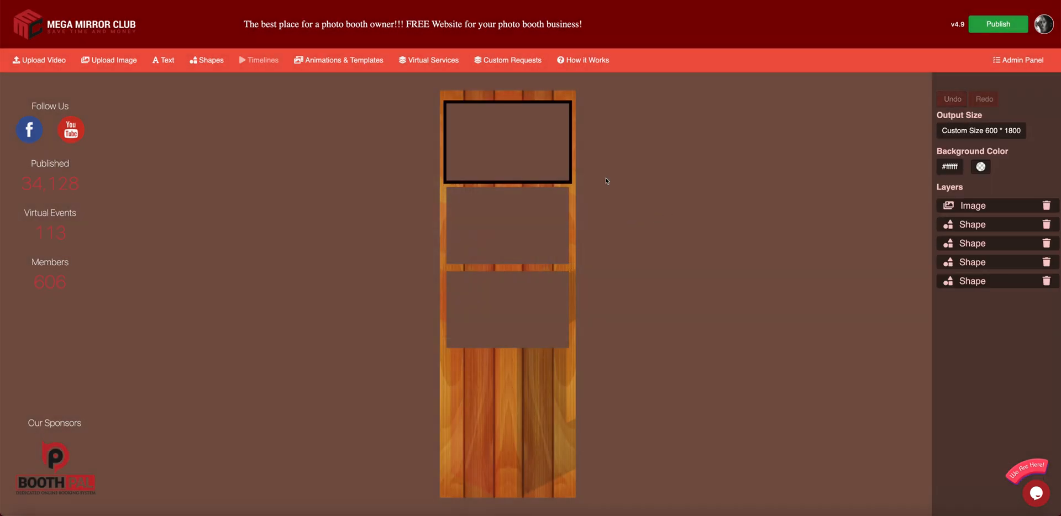
{"action": "left_click", "coordinate": [573, 162]}
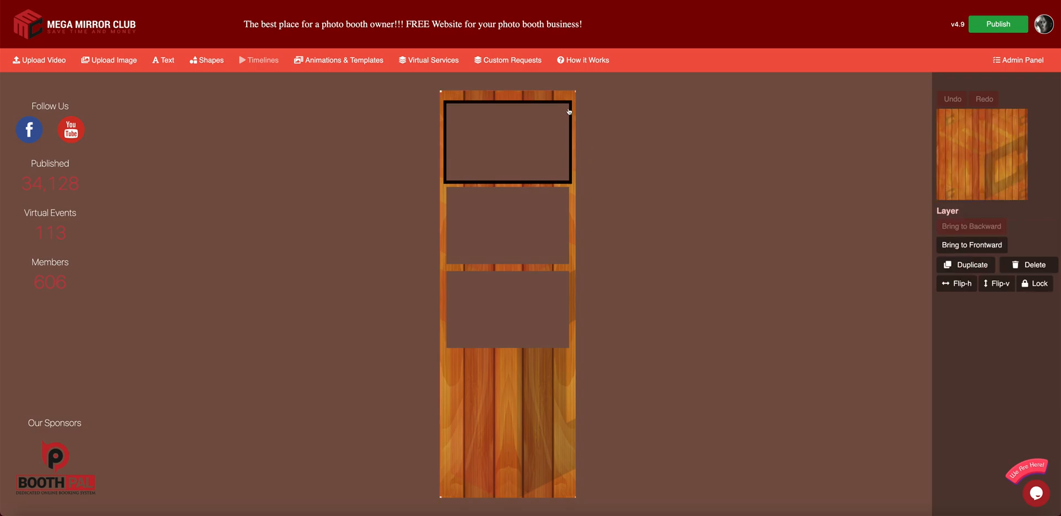
{"action": "left_click", "coordinate": [571, 87]}
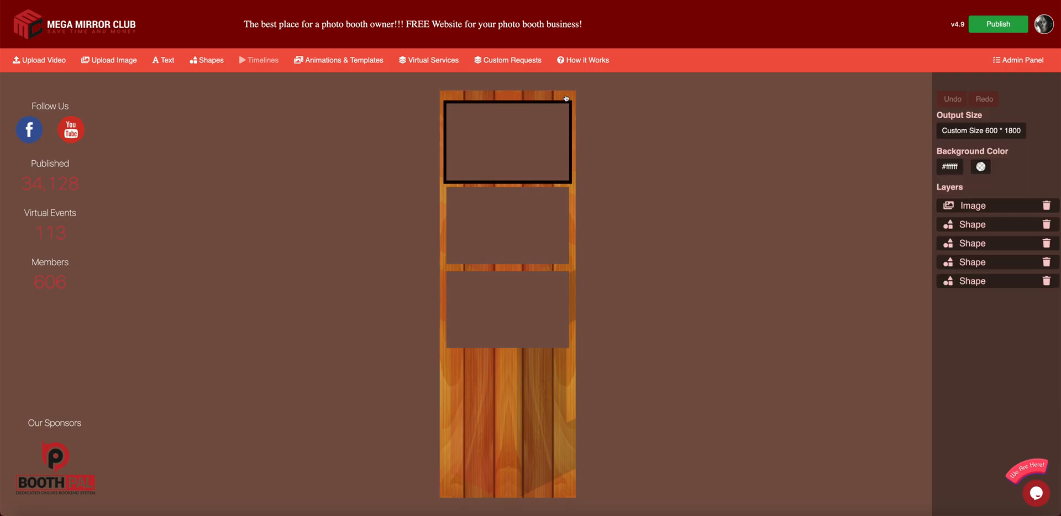
{"action": "left_click", "coordinate": [565, 107]}
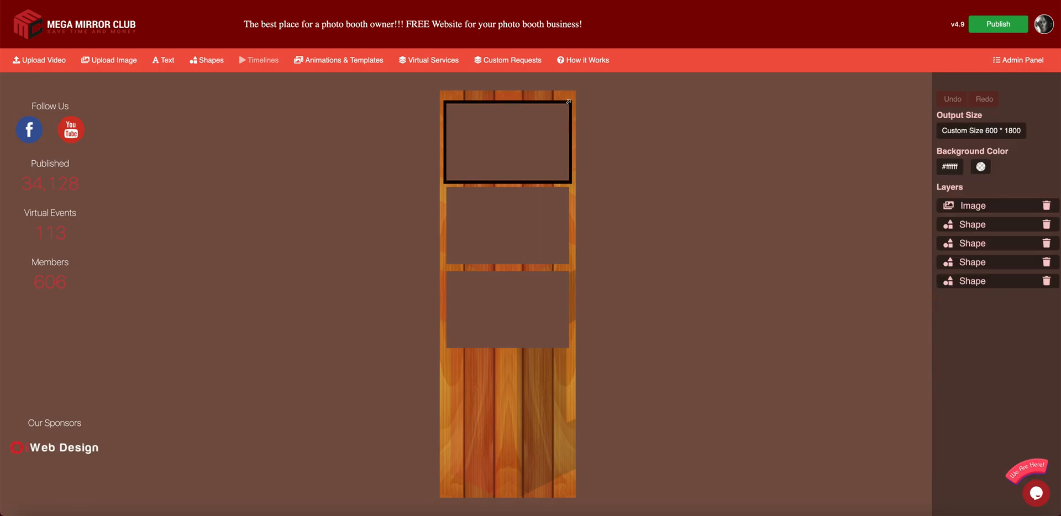
{"action": "left_click", "coordinate": [568, 101]}
{"action": "left_click", "coordinate": [805, 226]}
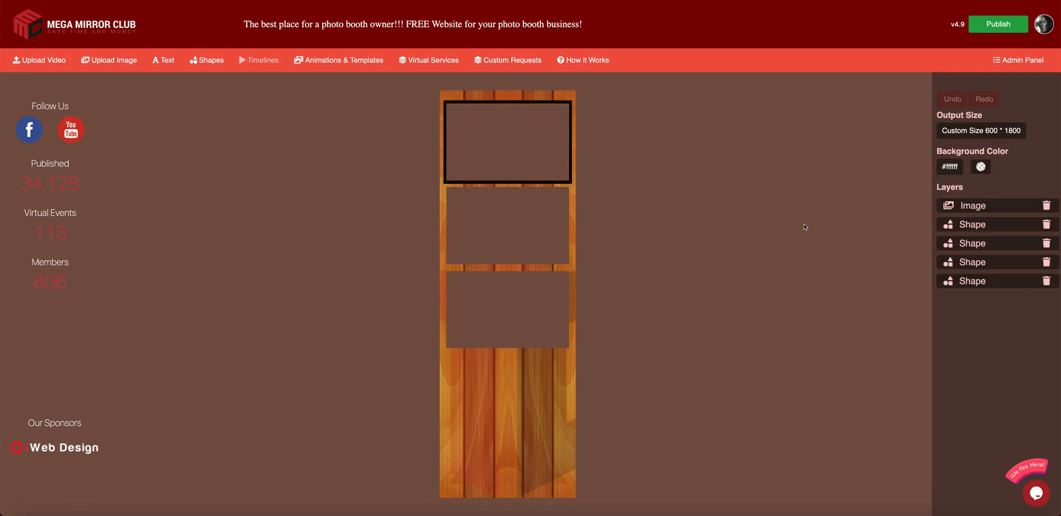
{"action": "left_click", "coordinate": [970, 281]}
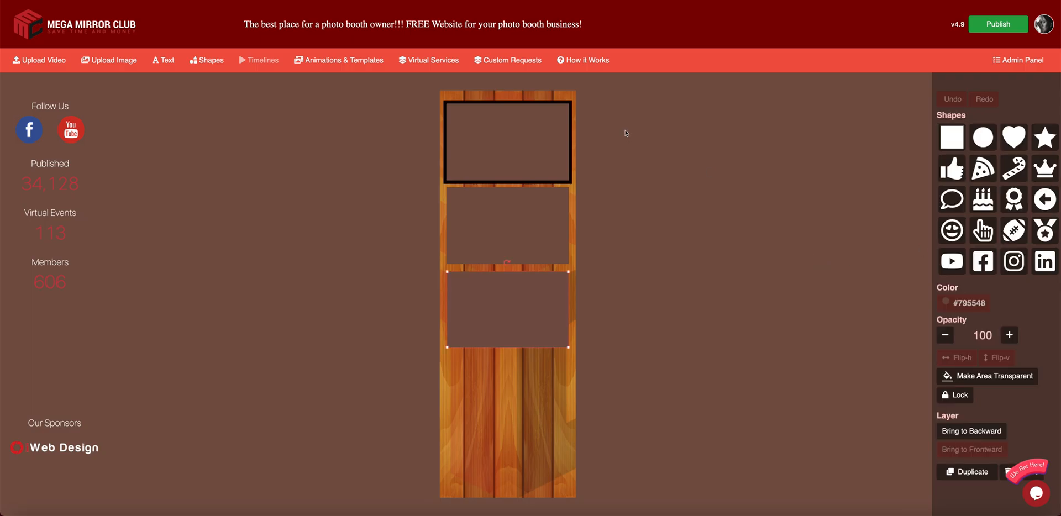
{"action": "left_click", "coordinate": [561, 81]}
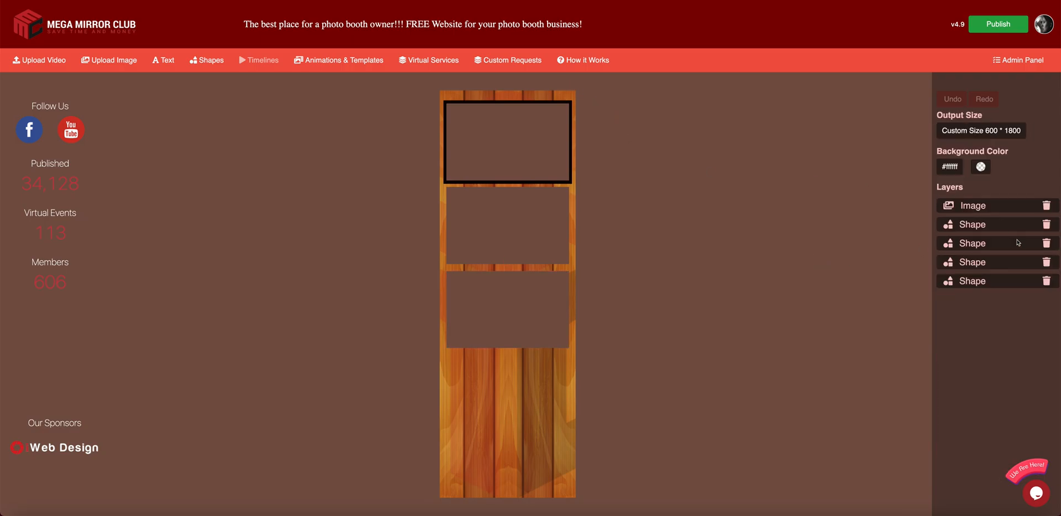
{"action": "left_click", "coordinate": [983, 225]}
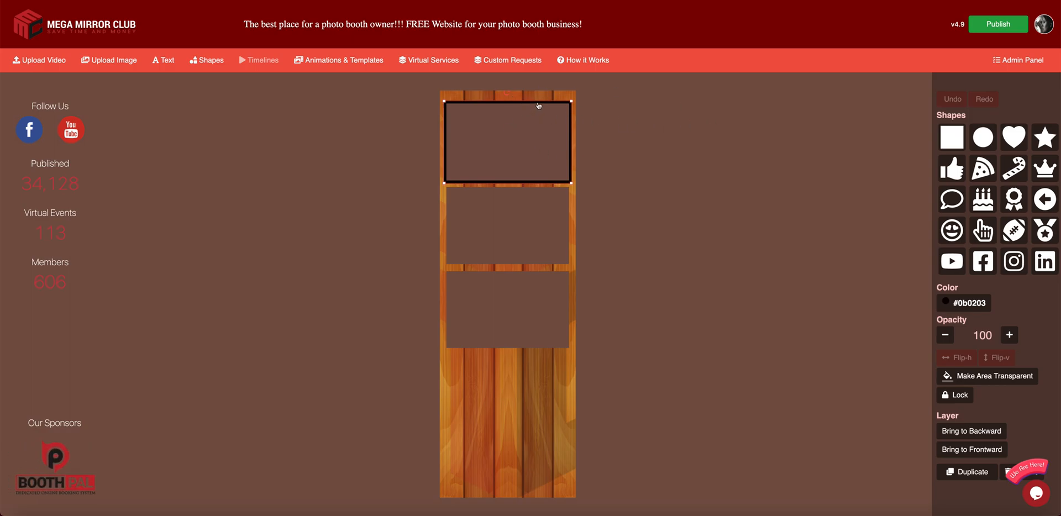
- Duplicate the black border into the second and third slots, each behind the wood
{"action": "left_click", "coordinate": [967, 471]}
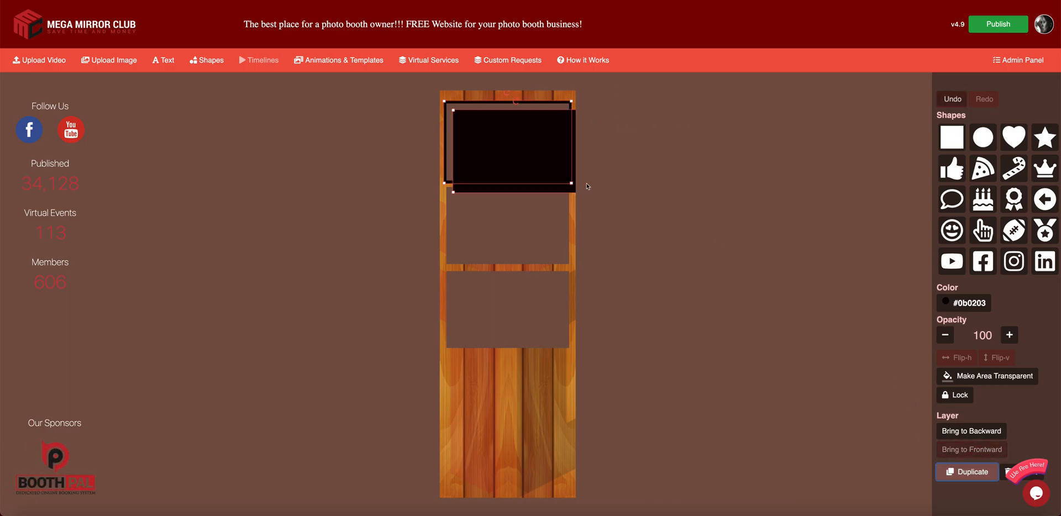
{"action": "left_click_drag", "start_coordinate": [503, 136], "coordinate": [487, 206]}
{"action": "left_click", "coordinate": [970, 431]}
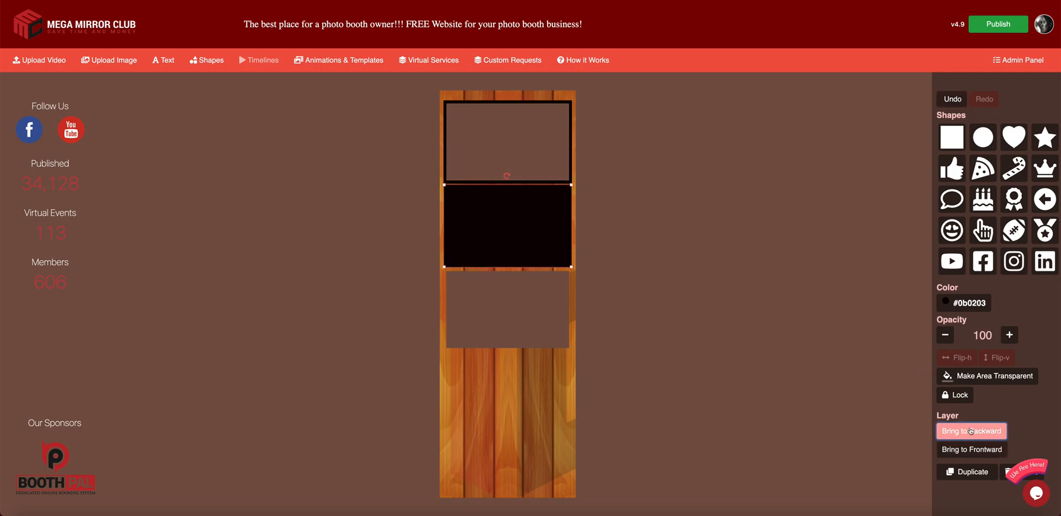
{"action": "left_click", "coordinate": [989, 473]}
{"action": "left_click_drag", "start_coordinate": [532, 239], "coordinate": [530, 317]}
{"action": "left_click", "coordinate": [976, 432]}
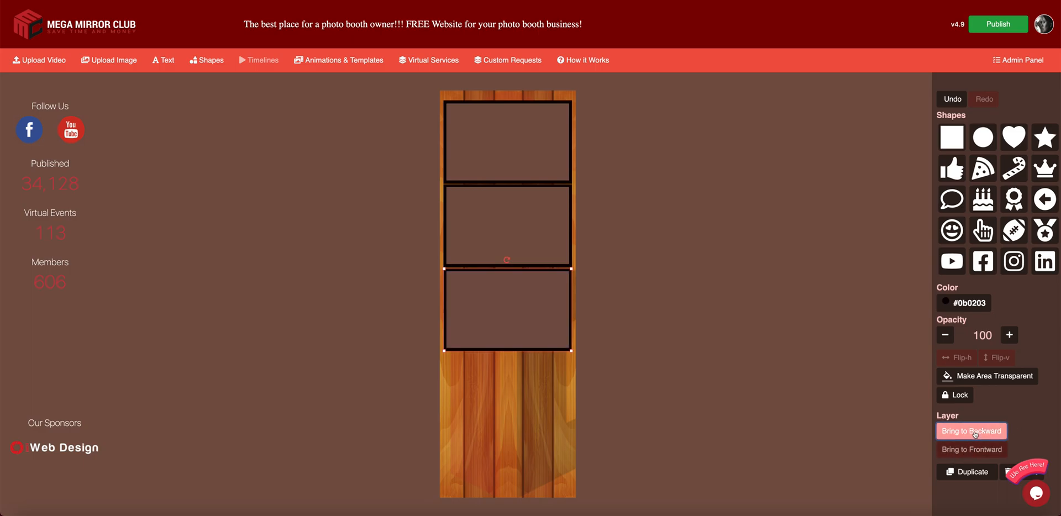
{"action": "left_click", "coordinate": [707, 305]}
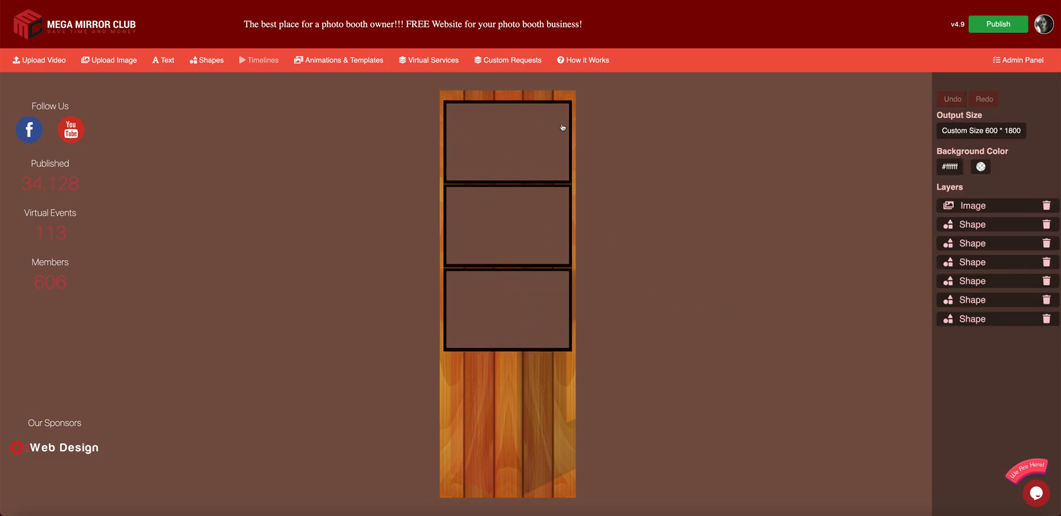
- Import only the Disco Night EXTRAS artwork and drag it to the strip's bottom
{"action": "left_click", "coordinate": [305, 62]}
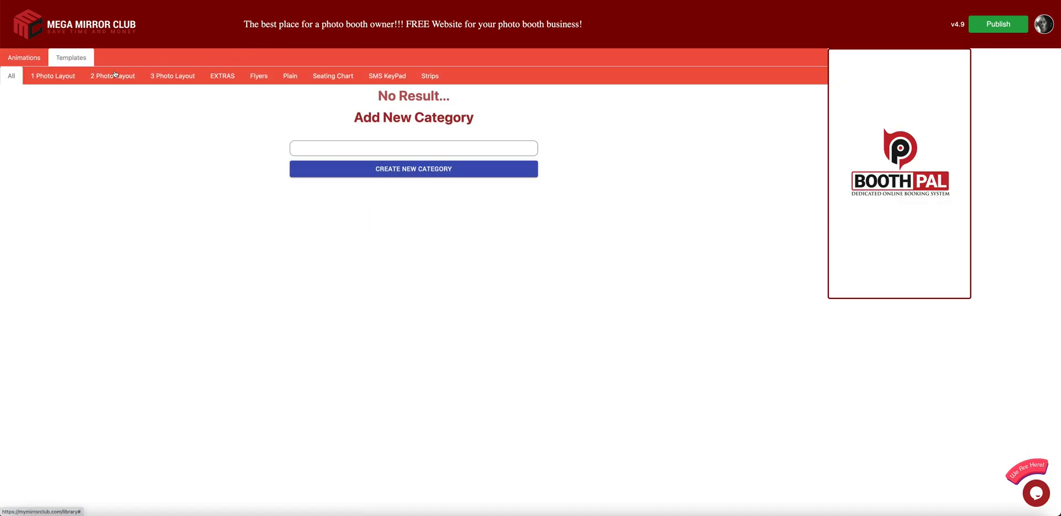
{"action": "left_click", "coordinate": [230, 81]}
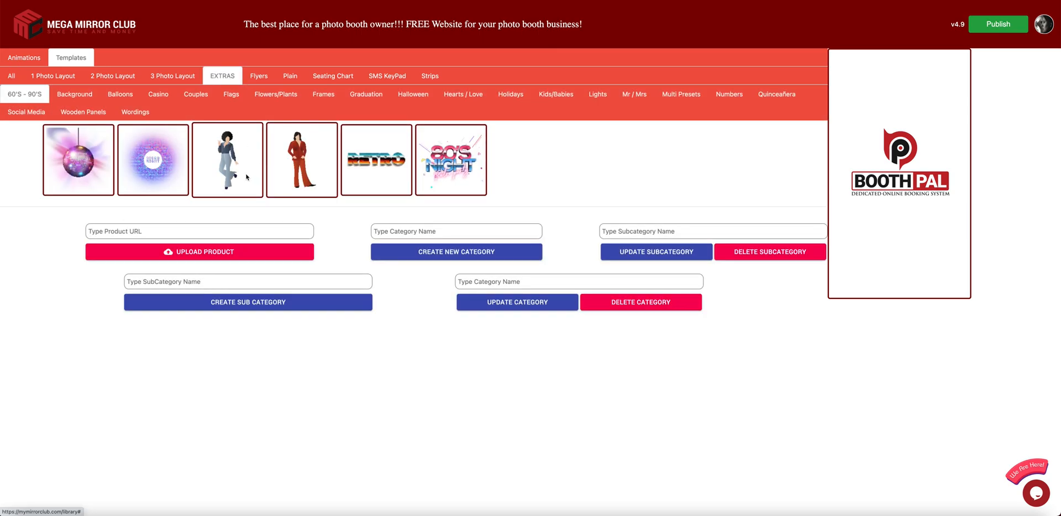
{"action": "left_click", "coordinate": [85, 166]}
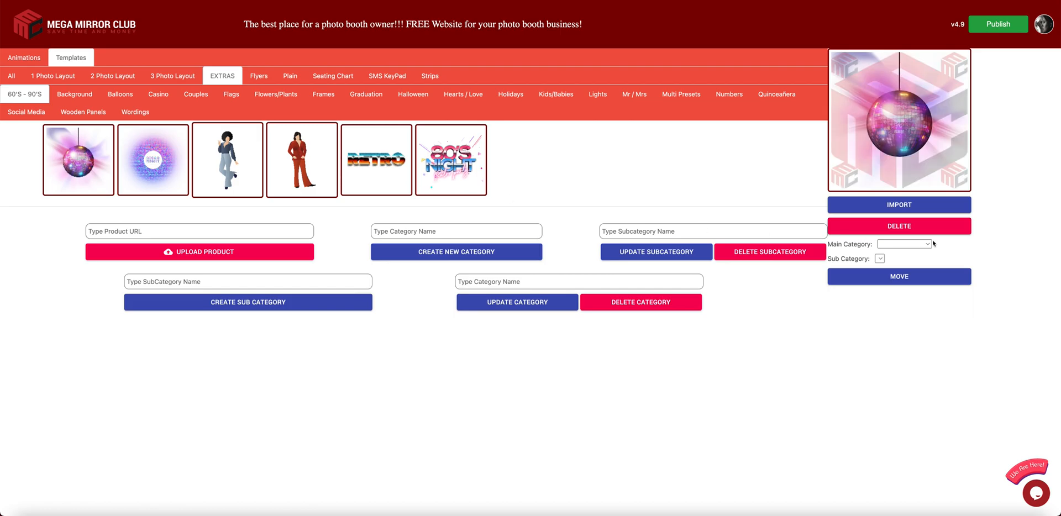
{"action": "left_click", "coordinate": [907, 210]}
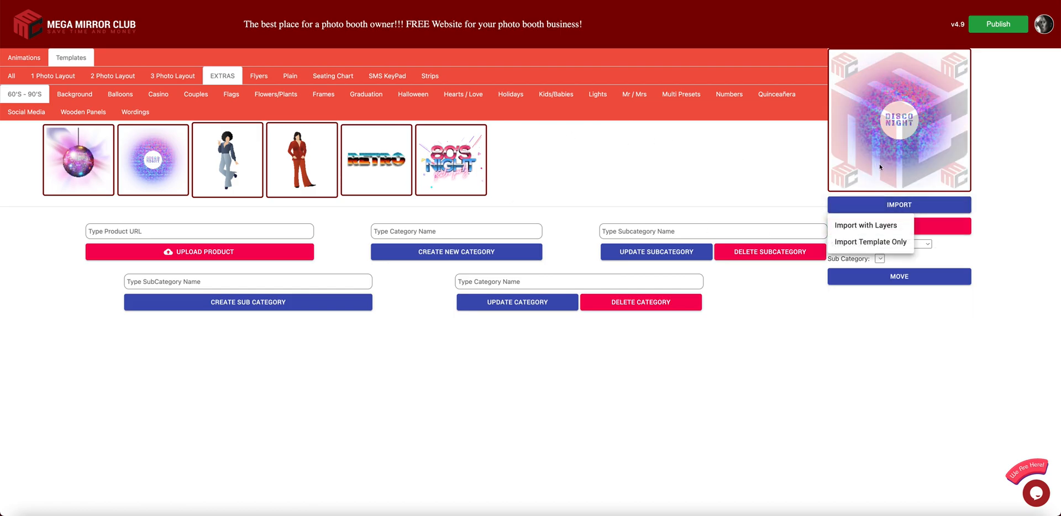
{"action": "left_click", "coordinate": [871, 242]}
{"action": "left_click_drag", "start_coordinate": [499, 184], "coordinate": [513, 449]}
- Resize and reposition the Disco Night image into the lower wood area
{"action": "left_click_drag", "start_coordinate": [557, 474], "coordinate": [571, 484]}
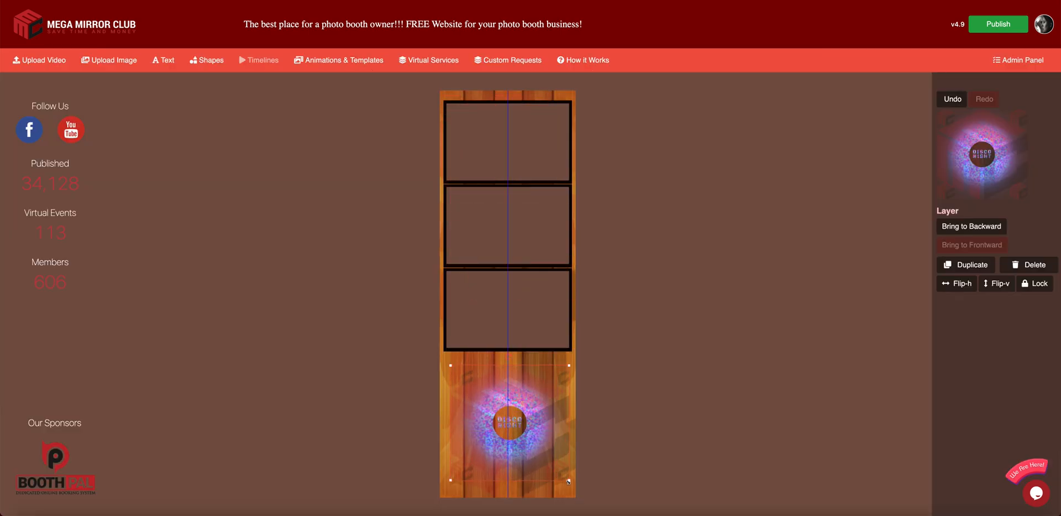
{"action": "left_click_drag", "start_coordinate": [514, 437], "coordinate": [511, 455]}
{"action": "left_click", "coordinate": [651, 397]}
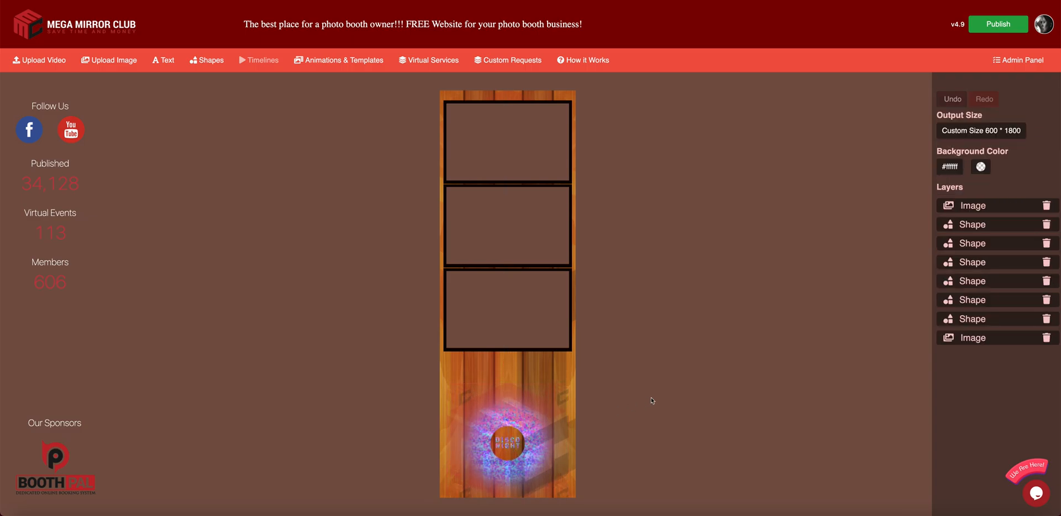
{"action": "left_click", "coordinate": [512, 422]}
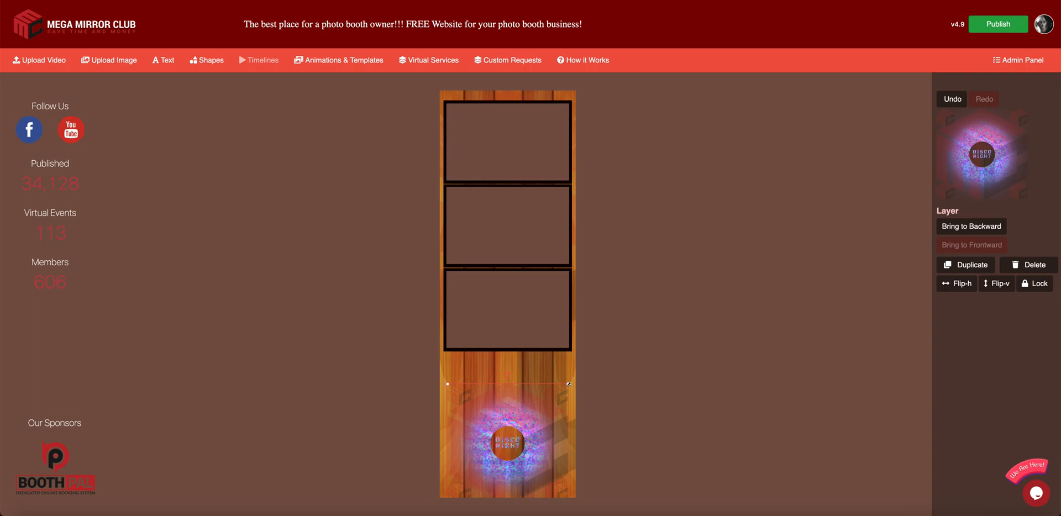
{"action": "mouse_move", "coordinate": [569, 383]}
{"action": "left_mouse_down"}
{"action": "mouse_move", "coordinate": [461, 383]}
{"action": "mouse_move", "coordinate": [510, 380]}
{"action": "mouse_move", "coordinate": [520, 410]}
{"action": "mouse_move", "coordinate": [485, 441]}
{"action": "mouse_move", "coordinate": [483, 479]}
{"action": "mouse_move", "coordinate": [490, 417]}
{"action": "mouse_move", "coordinate": [511, 471]}
{"action": "mouse_move", "coordinate": [522, 383]}
{"action": "mouse_move", "coordinate": [559, 390]}
{"action": "left_mouse_up"}
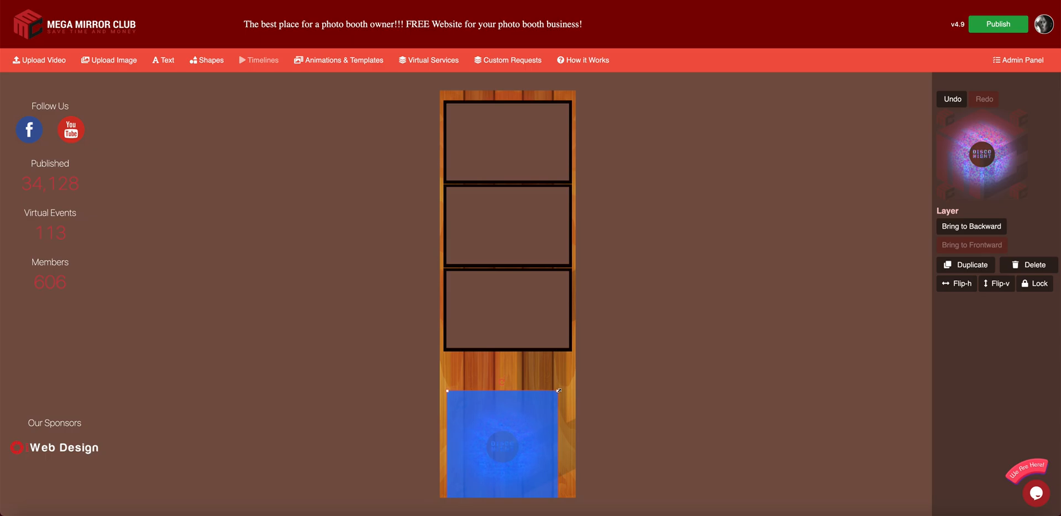
{"action": "left_click_drag", "start_coordinate": [516, 419], "coordinate": [524, 398]}
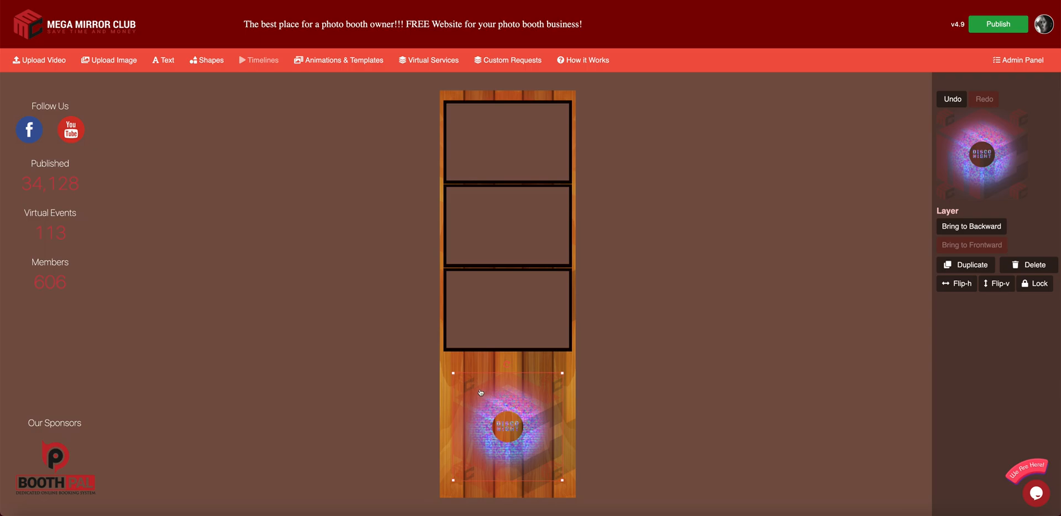
{"action": "mouse_move", "coordinate": [452, 375]}
{"action": "left_mouse_down"}
{"action": "mouse_move", "coordinate": [531, 447]}
{"action": "mouse_move", "coordinate": [455, 374]}
{"action": "left_mouse_up"}
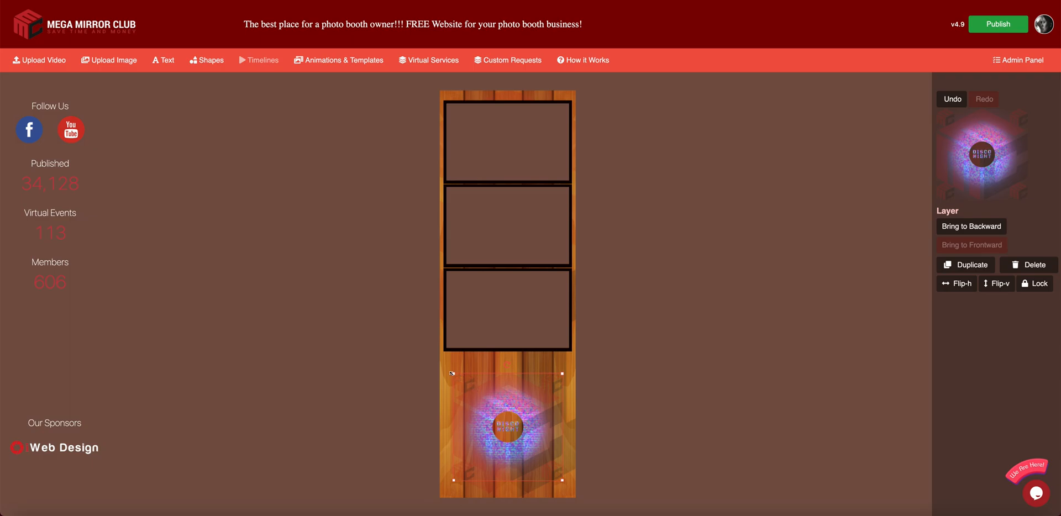
{"action": "mouse_move", "coordinate": [454, 374]}
{"action": "left_mouse_down"}
{"action": "mouse_move", "coordinate": [538, 375]}
{"action": "mouse_move", "coordinate": [457, 373]}
{"action": "mouse_move", "coordinate": [527, 377]}
{"action": "mouse_move", "coordinate": [504, 395]}
{"action": "mouse_move", "coordinate": [488, 453]}
{"action": "mouse_move", "coordinate": [494, 424]}
{"action": "mouse_move", "coordinate": [497, 438]}
{"action": "mouse_move", "coordinate": [485, 381]}
{"action": "mouse_move", "coordinate": [464, 410]}
{"action": "mouse_move", "coordinate": [467, 438]}
{"action": "mouse_move", "coordinate": [486, 381]}
{"action": "mouse_move", "coordinate": [481, 400]}
{"action": "mouse_move", "coordinate": [458, 377]}
{"action": "mouse_move", "coordinate": [535, 452]}
{"action": "mouse_move", "coordinate": [450, 380]}
{"action": "mouse_move", "coordinate": [504, 442]}
{"action": "mouse_move", "coordinate": [521, 451]}
{"action": "mouse_move", "coordinate": [434, 368]}
{"action": "mouse_move", "coordinate": [501, 419]}
{"action": "mouse_move", "coordinate": [453, 372]}
{"action": "left_mouse_up"}
- Nudge the Disco Night image up so it sits centred below the frames
{"action": "left_click", "coordinate": [474, 382]}
{"action": "left_click", "coordinate": [638, 428]}
{"action": "left_click", "coordinate": [470, 388]}
{"action": "left_click", "coordinate": [647, 393]}
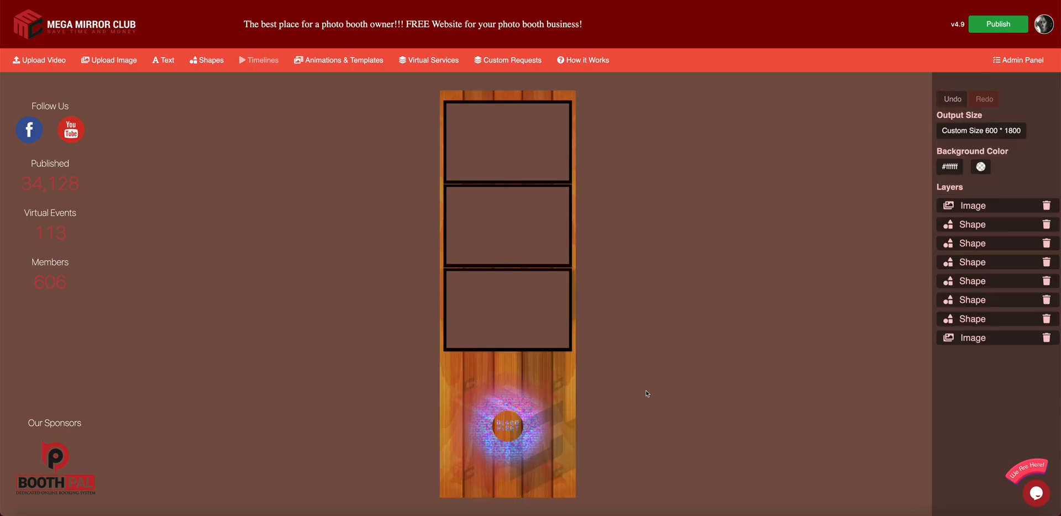
{"action": "left_click_drag", "start_coordinate": [551, 407], "coordinate": [551, 401]}
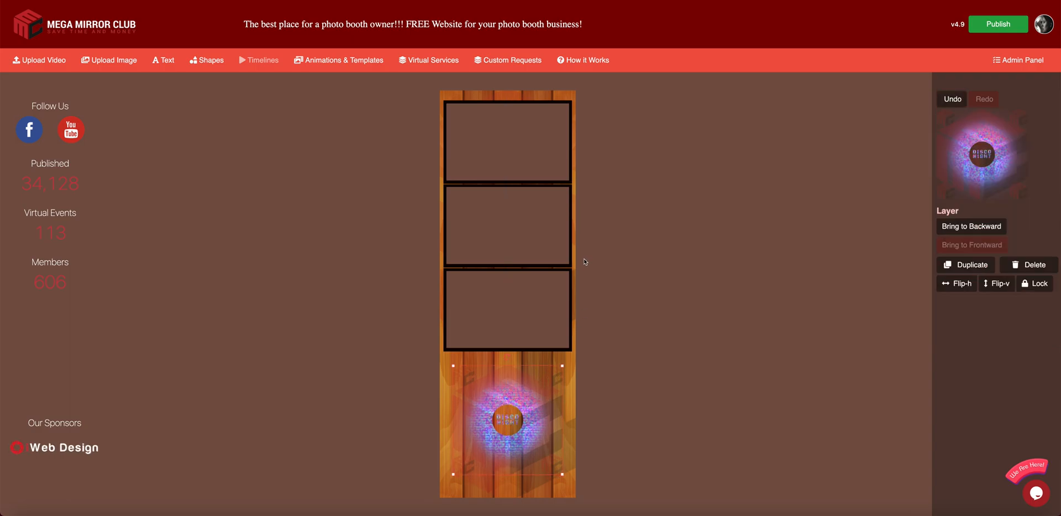
{"action": "left_click", "coordinate": [737, 238]}
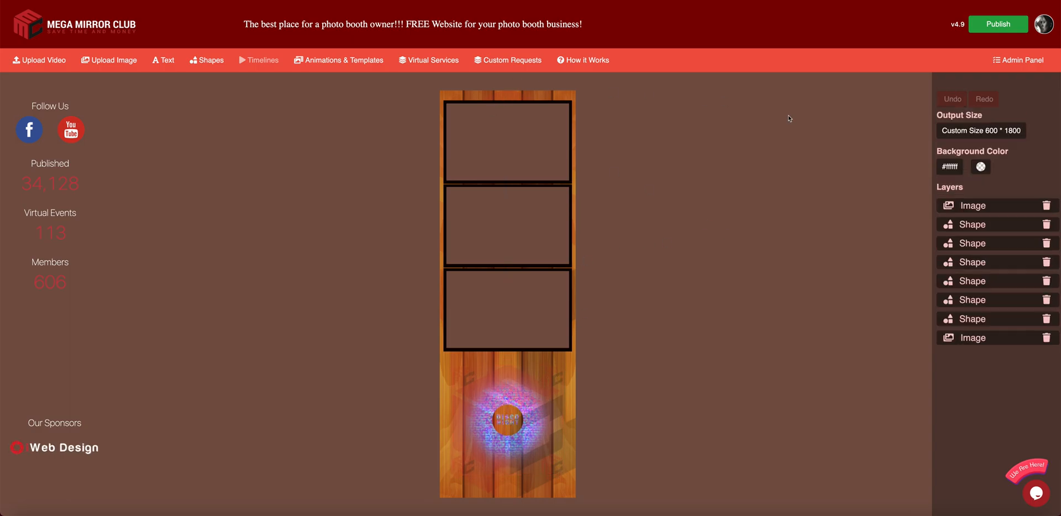
- Start a new project and import the MirrorX Photo Booth Rental template with layers
{"action": "left_click", "coordinate": [1042, 27]}
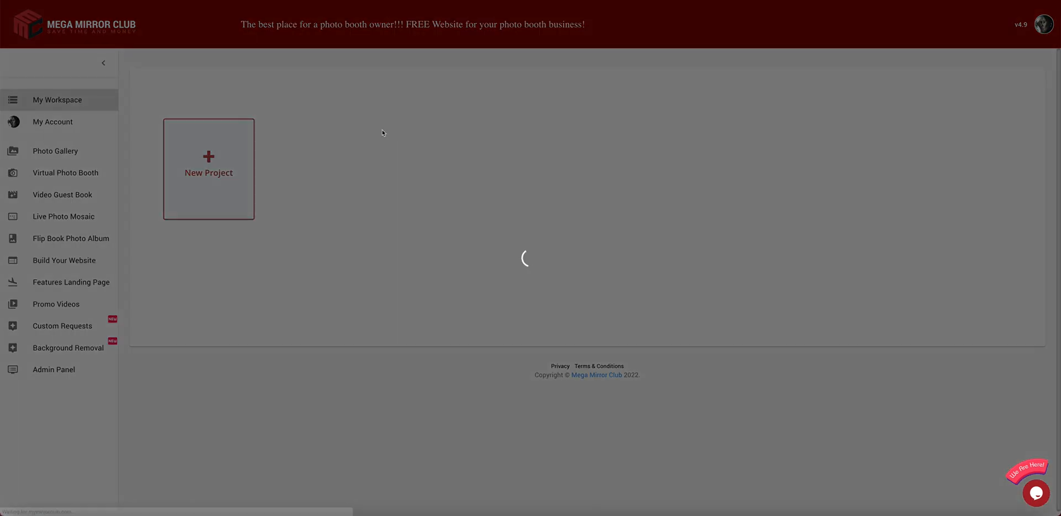
{"action": "left_click", "coordinate": [209, 166]}
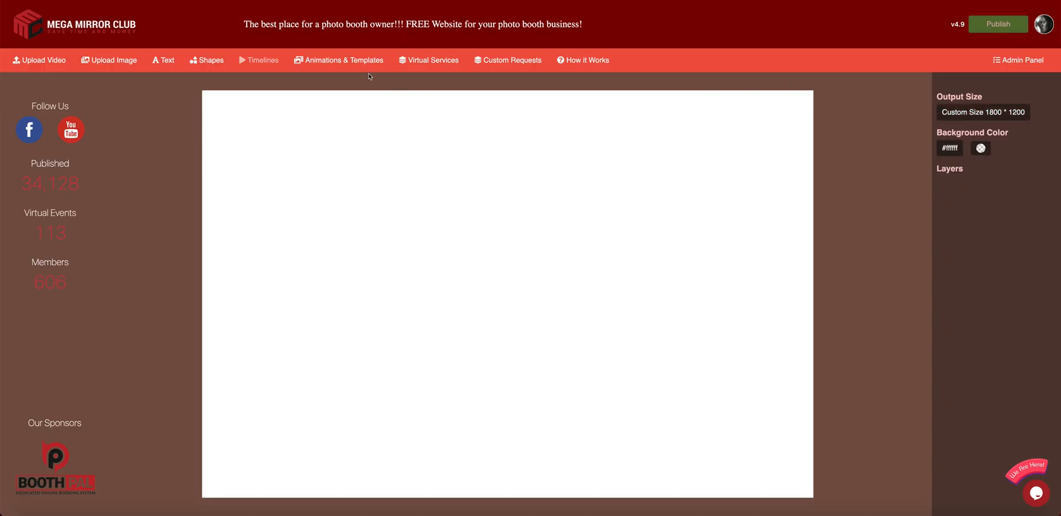
{"action": "left_click", "coordinate": [337, 61]}
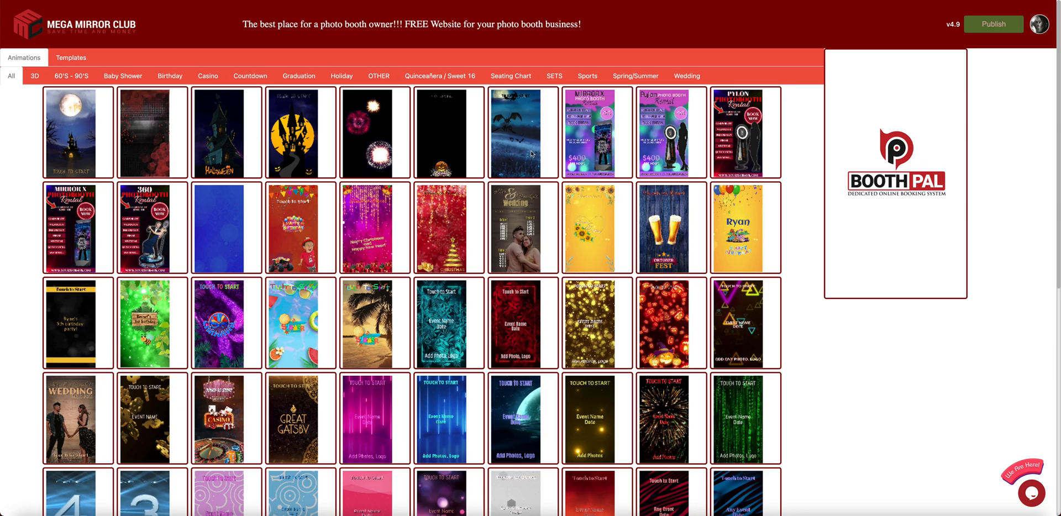
{"action": "left_click", "coordinate": [587, 142]}
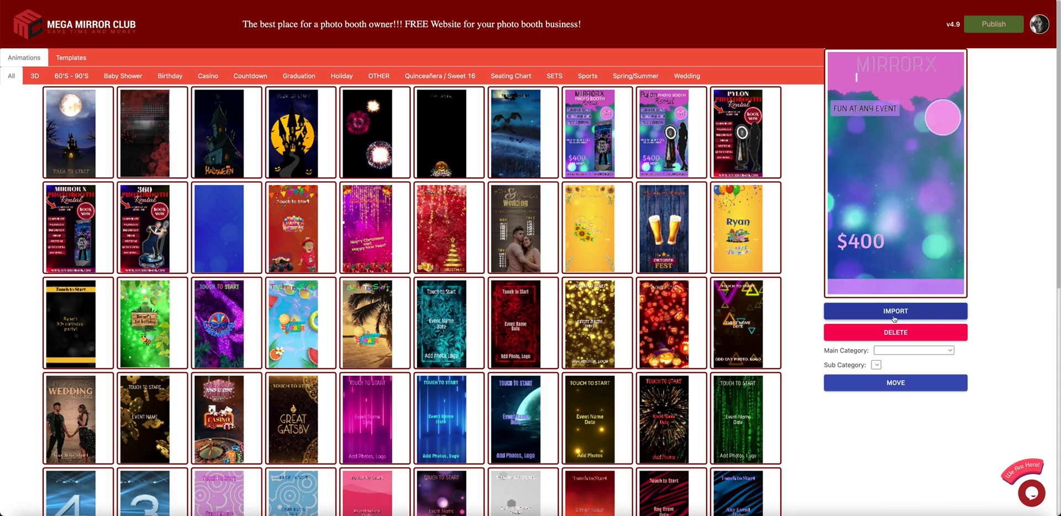
{"action": "left_click", "coordinate": [896, 315]}
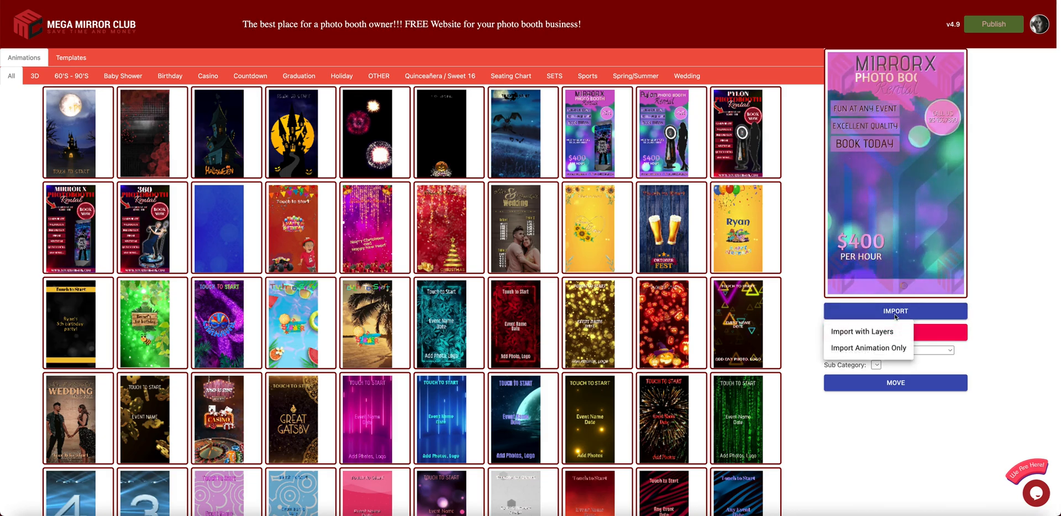
{"action": "left_click", "coordinate": [854, 333]}
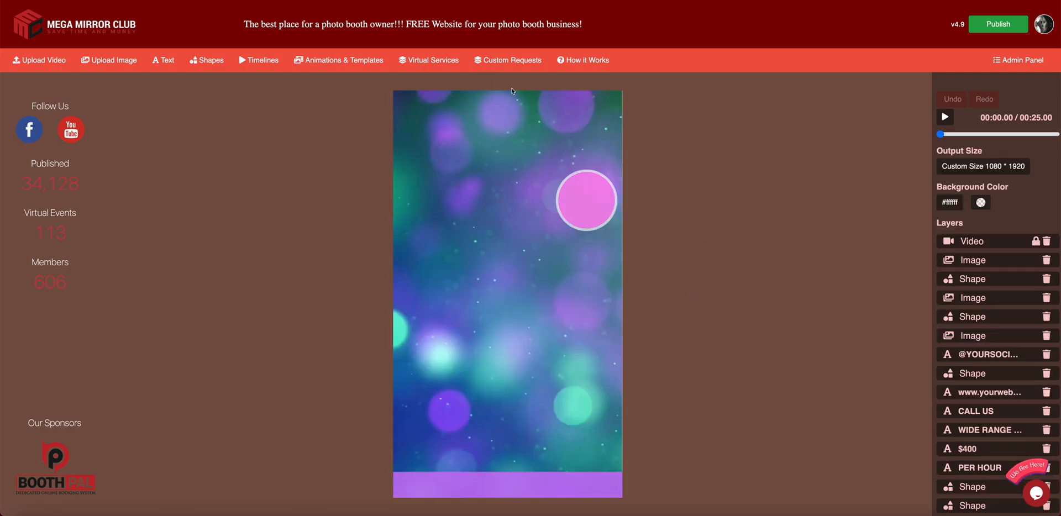
{"action": "left_click", "coordinate": [945, 117]}
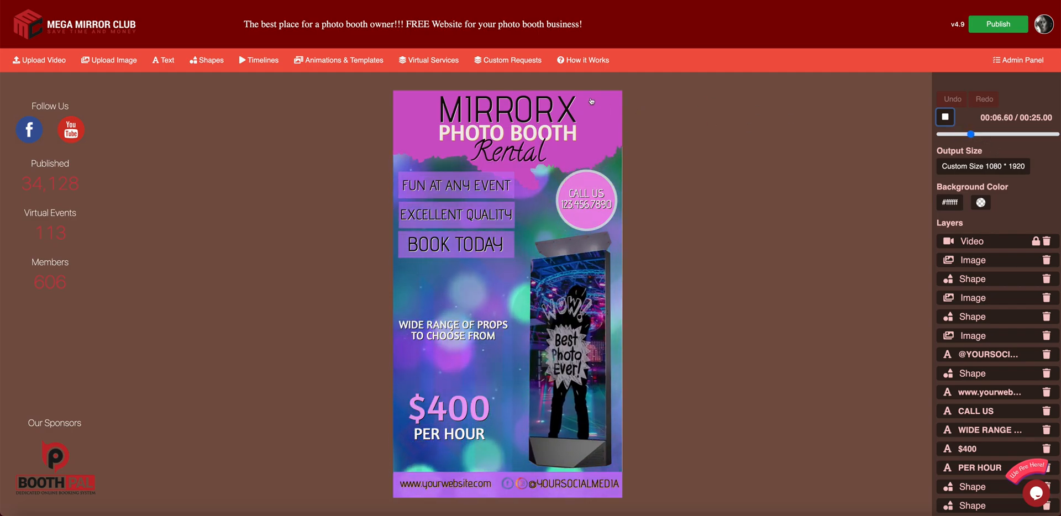
{"action": "left_click", "coordinate": [259, 60]}
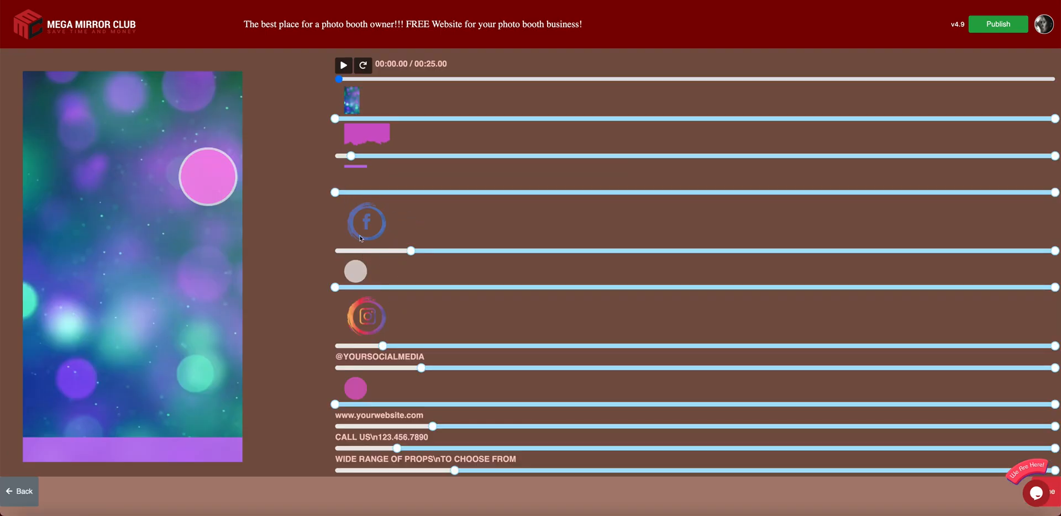
{"action": "scroll", "coordinate": [425, 211], "scroll_direction": "down", "scroll_amount": 4}
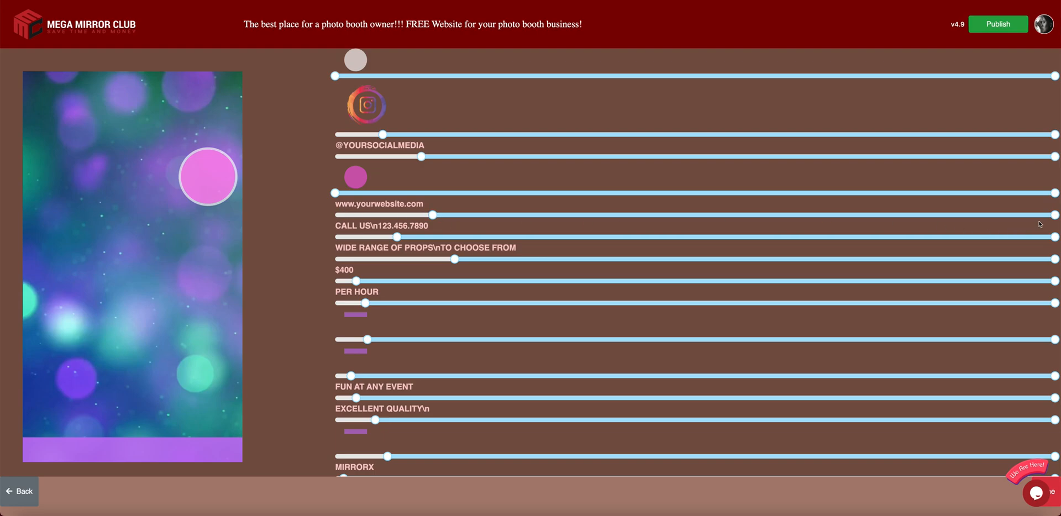
{"action": "mouse_move", "coordinate": [1057, 215]}
{"action": "left_mouse_down"}
{"action": "mouse_move", "coordinate": [917, 215]}
{"action": "mouse_move", "coordinate": [1055, 215]}
{"action": "left_mouse_up"}
{"action": "scroll", "coordinate": [1056, 215], "scroll_direction": "up", "scroll_amount": 4}
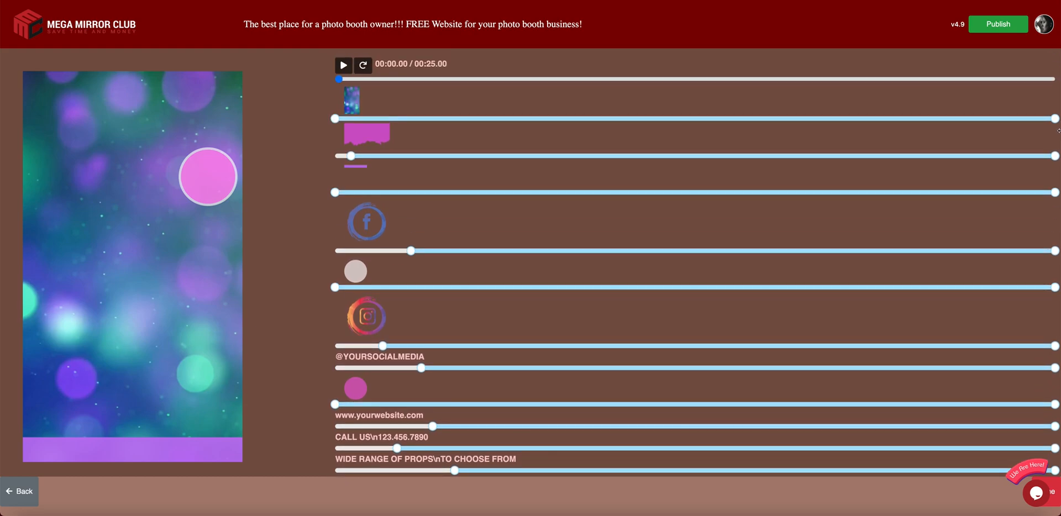
{"action": "left_click_drag", "start_coordinate": [1055, 157], "coordinate": [943, 158]}
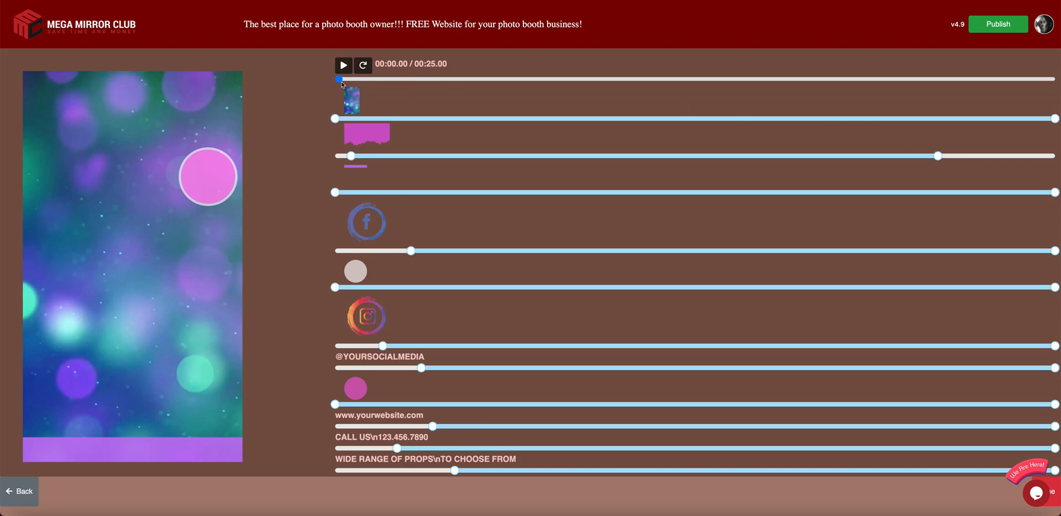
{"action": "left_click_drag", "start_coordinate": [339, 81], "coordinate": [936, 99]}
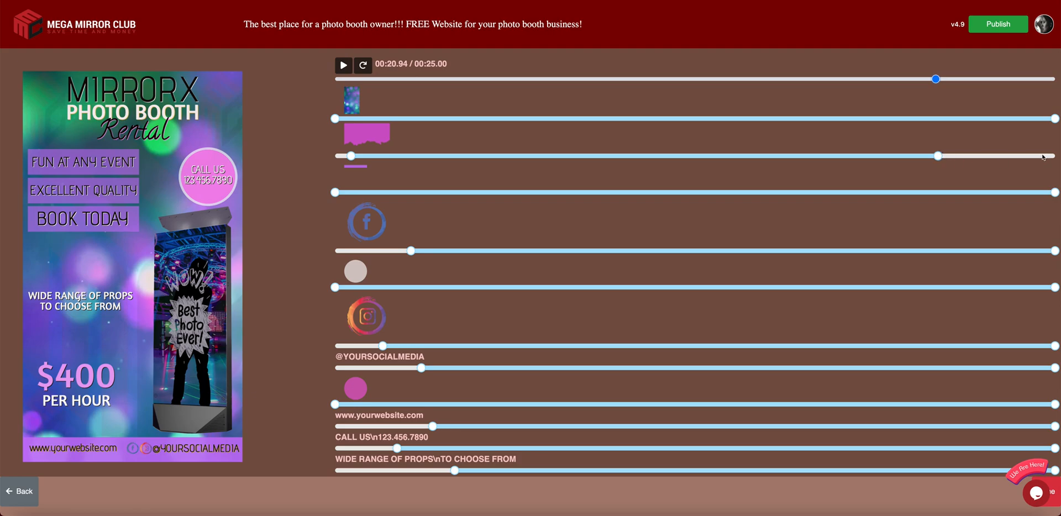
{"action": "left_click_drag", "start_coordinate": [938, 155], "coordinate": [1056, 155]}
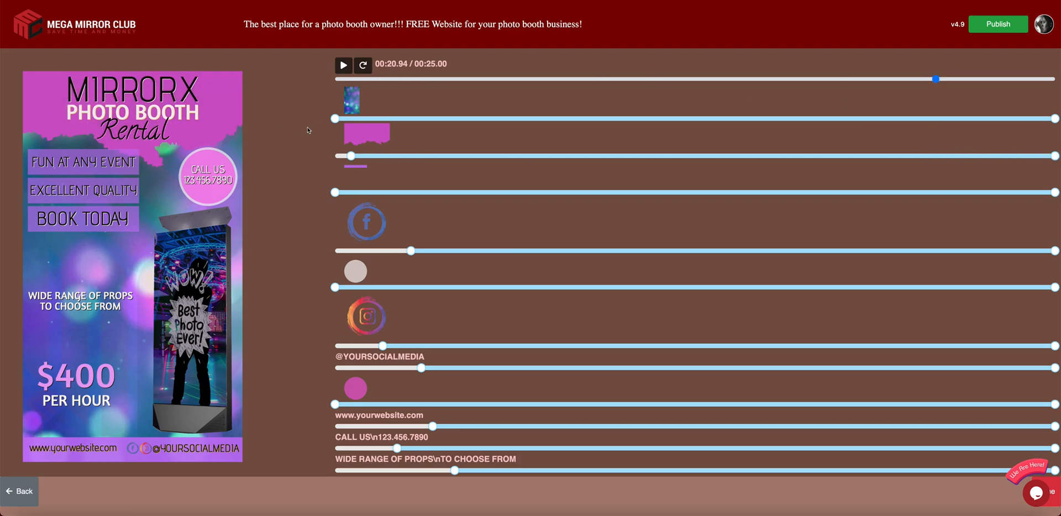
{"action": "scroll", "coordinate": [396, 313], "scroll_direction": "down", "scroll_amount": 7}
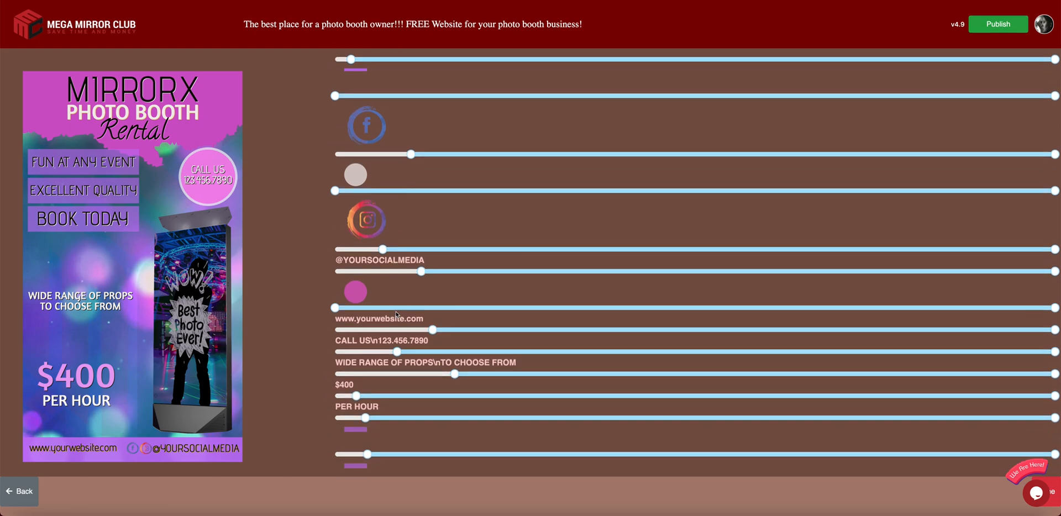
{"action": "scroll", "coordinate": [396, 313], "scroll_direction": "down", "scroll_amount": 1}
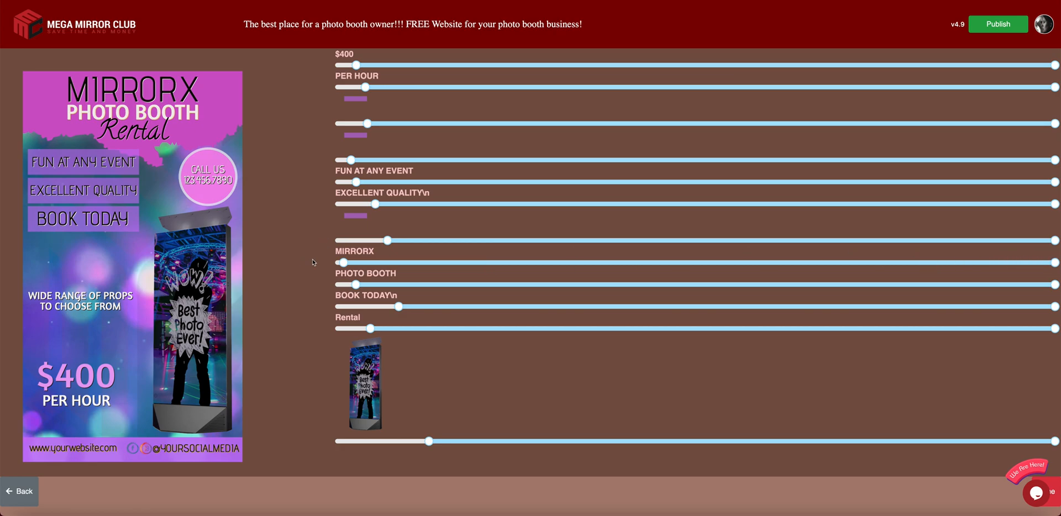
{"action": "mouse_move", "coordinate": [341, 262]}
{"action": "left_mouse_down"}
{"action": "mouse_move", "coordinate": [465, 262]}
{"action": "mouse_move", "coordinate": [350, 262]}
{"action": "left_mouse_up"}
{"action": "scroll", "coordinate": [370, 262], "scroll_direction": "up", "scroll_amount": 1}
{"action": "scroll", "coordinate": [370, 261], "scroll_direction": "up", "scroll_amount": 4}
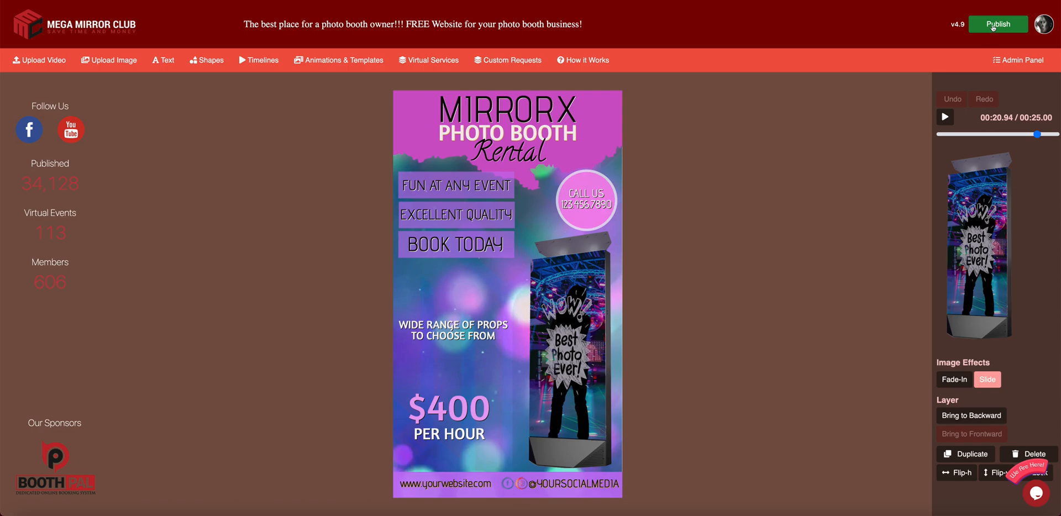
{"action": "left_click", "coordinate": [574, 89]}
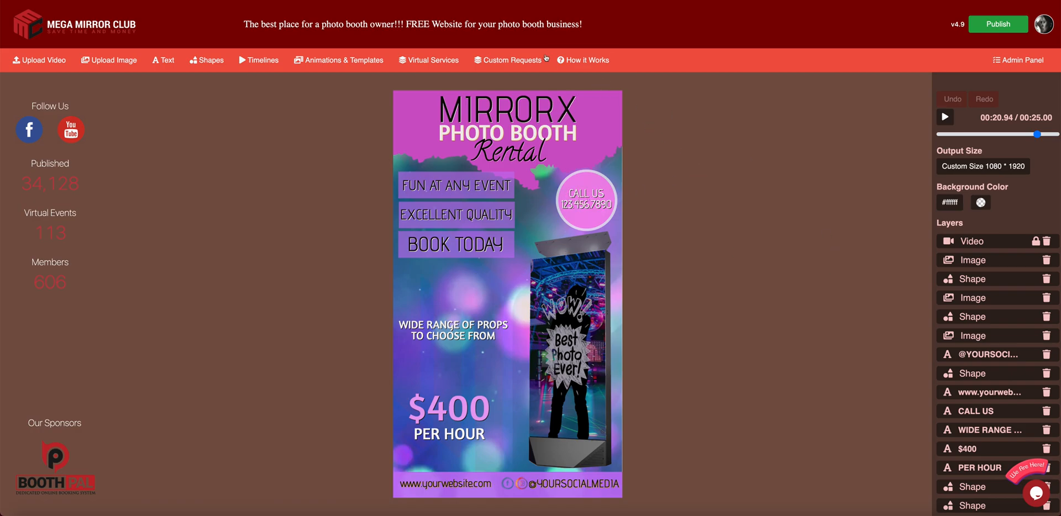
{"action": "scroll", "coordinate": [978, 311], "scroll_direction": "down", "scroll_amount": 5}
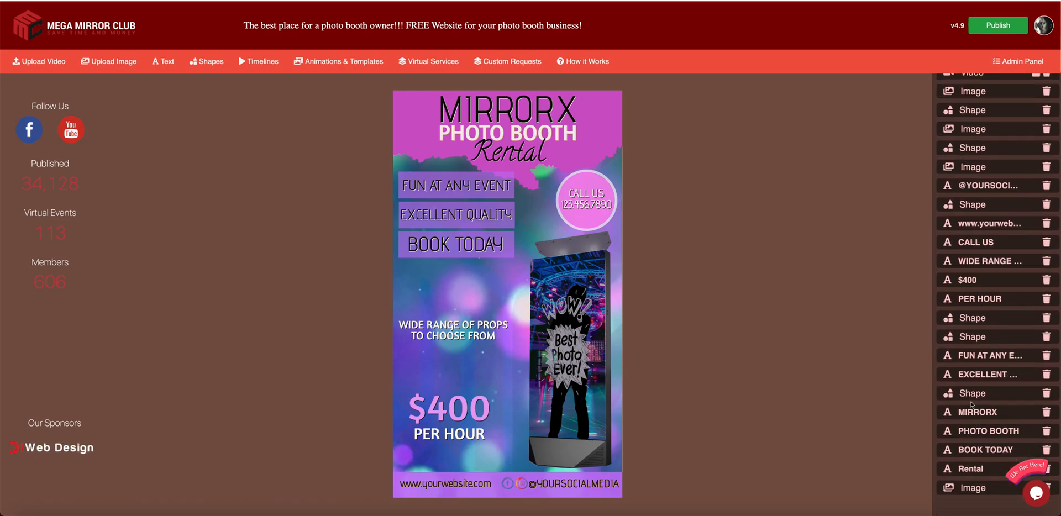
{"action": "left_click_drag", "start_coordinate": [586, 201], "coordinate": [613, 206]}
- Replace the CALL US text with a new phone number
{"action": "double_click", "coordinate": [586, 206]}
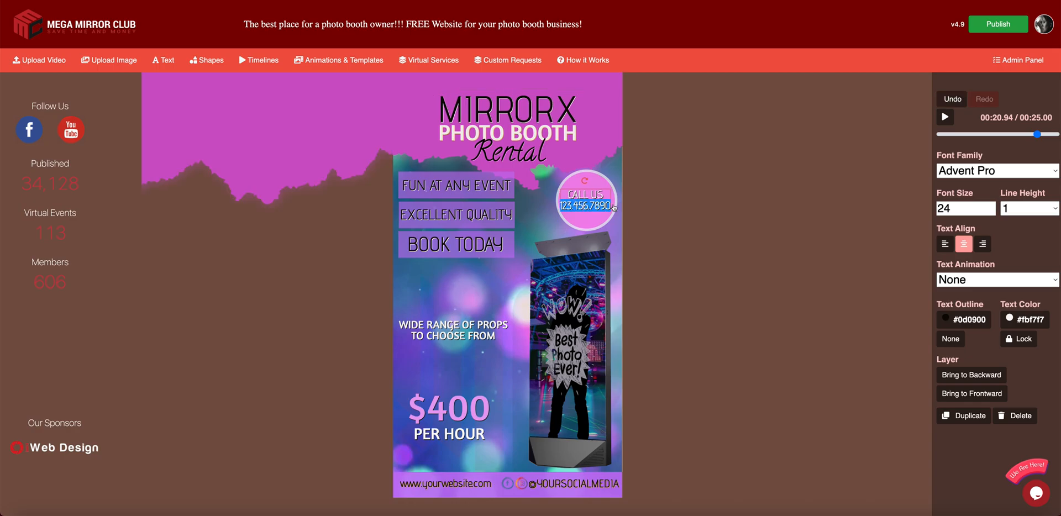
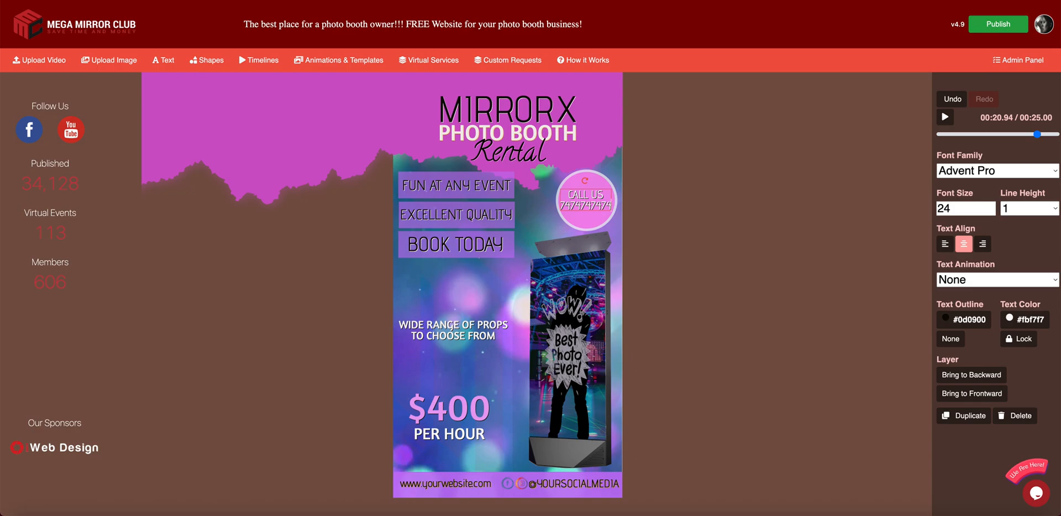
{"action": "left_click", "coordinate": [649, 207]}
- Recolour the box behind FUN AT ANY EVENT to pale grey-white #ebe6ee
{"action": "left_click", "coordinate": [444, 216]}
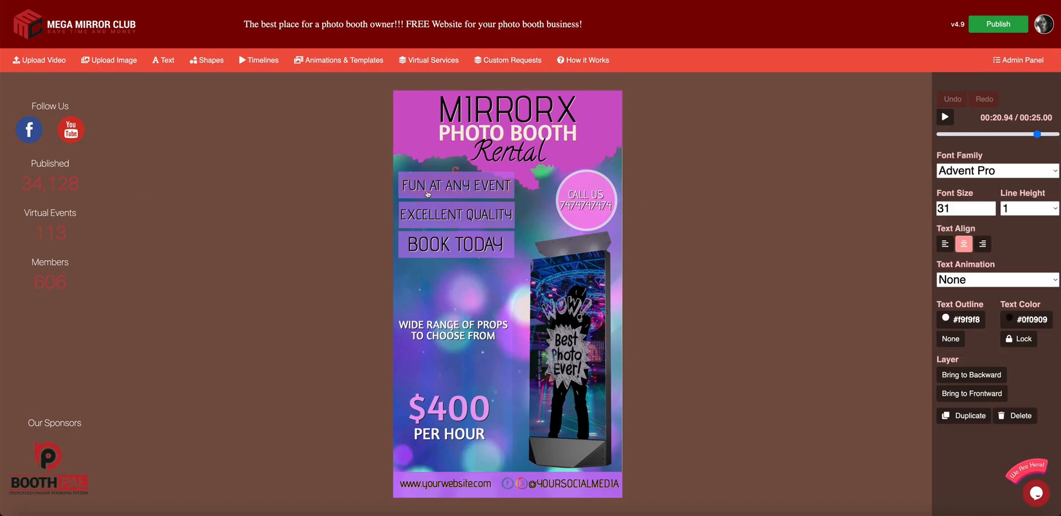
{"action": "left_click", "coordinate": [449, 251]}
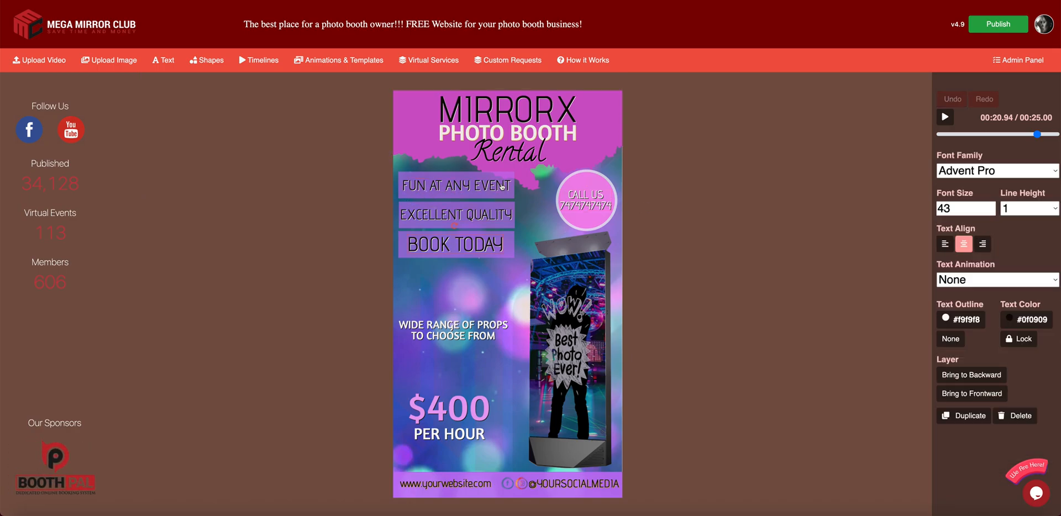
{"action": "left_click", "coordinate": [638, 187]}
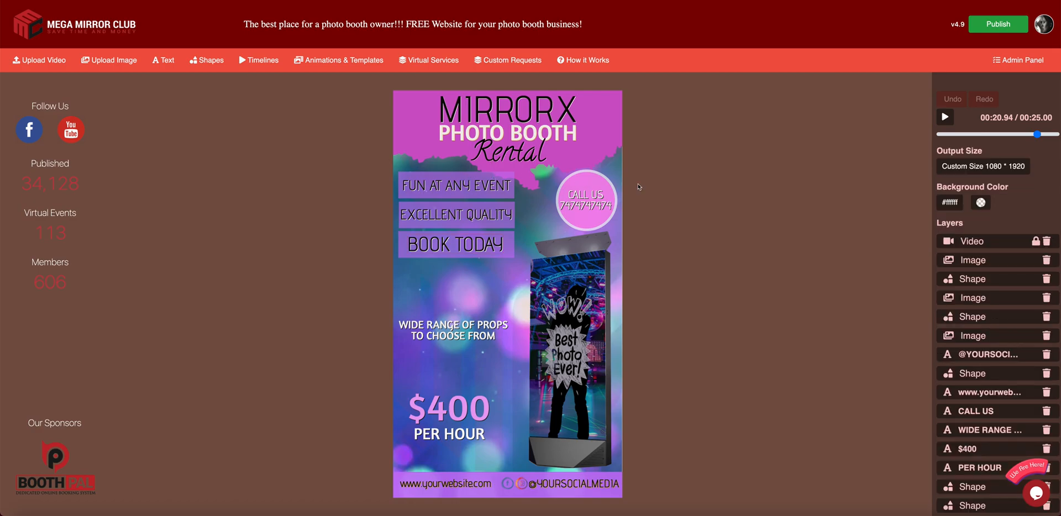
{"action": "left_click", "coordinate": [437, 179]}
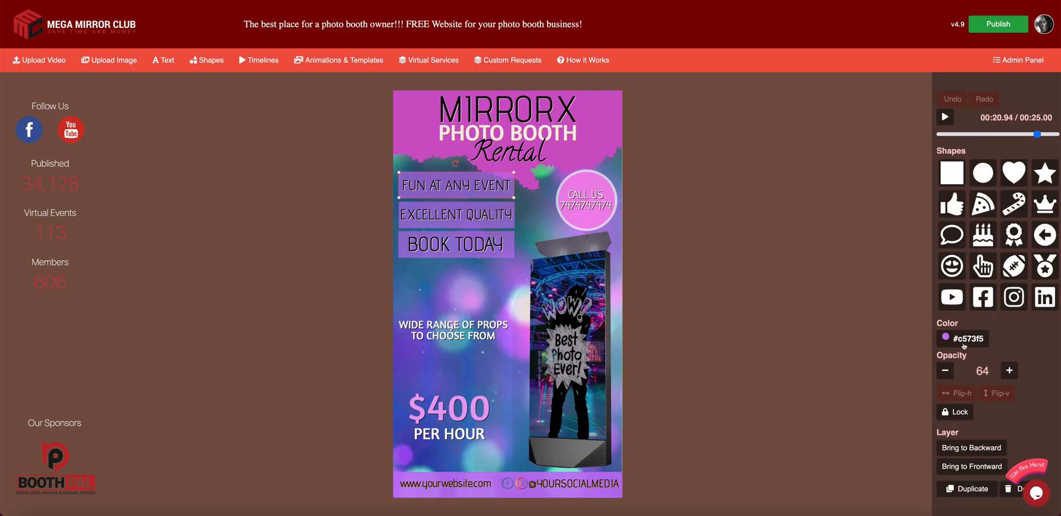
{"action": "left_click", "coordinate": [964, 341]}
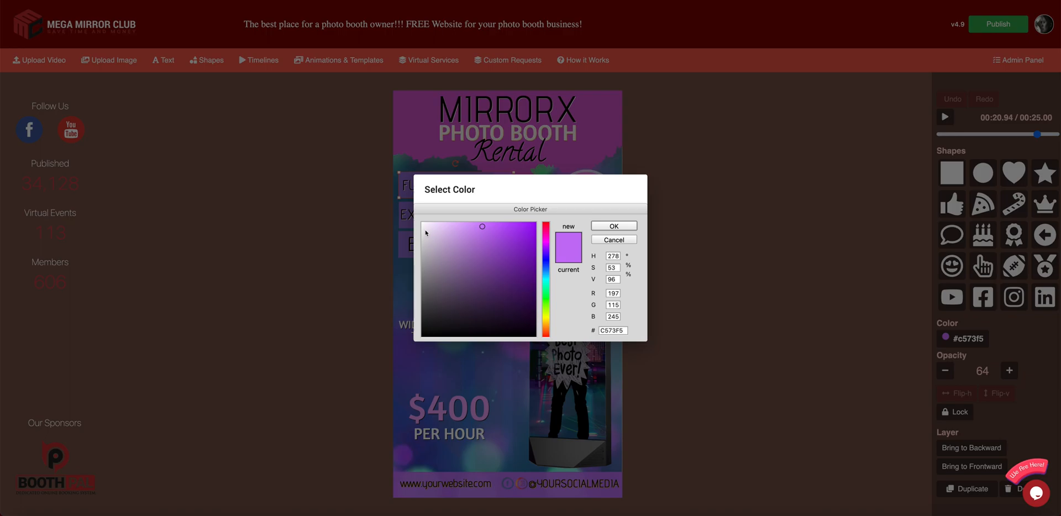
{"action": "left_click", "coordinate": [425, 230]}
{"action": "left_click", "coordinate": [614, 227]}
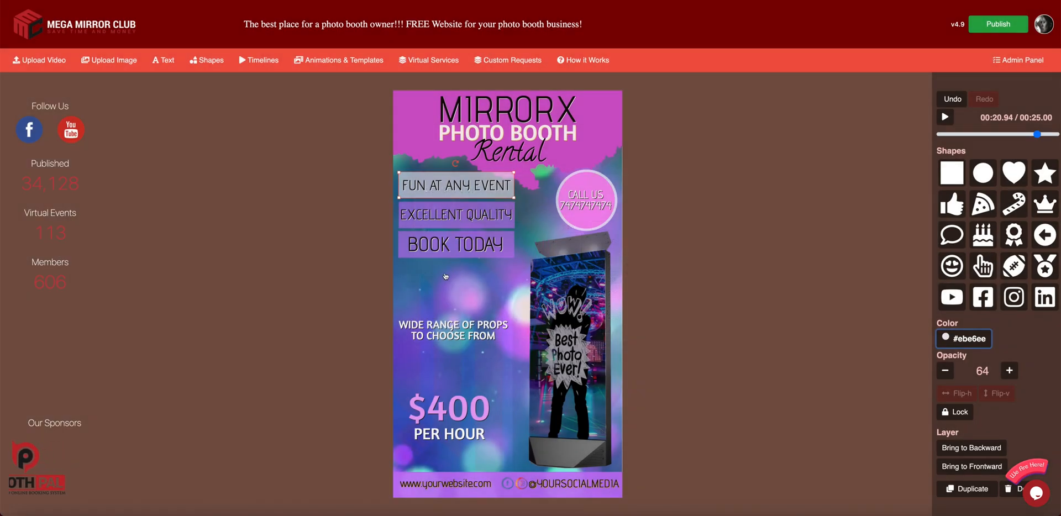
{"action": "left_click", "coordinate": [670, 239]}
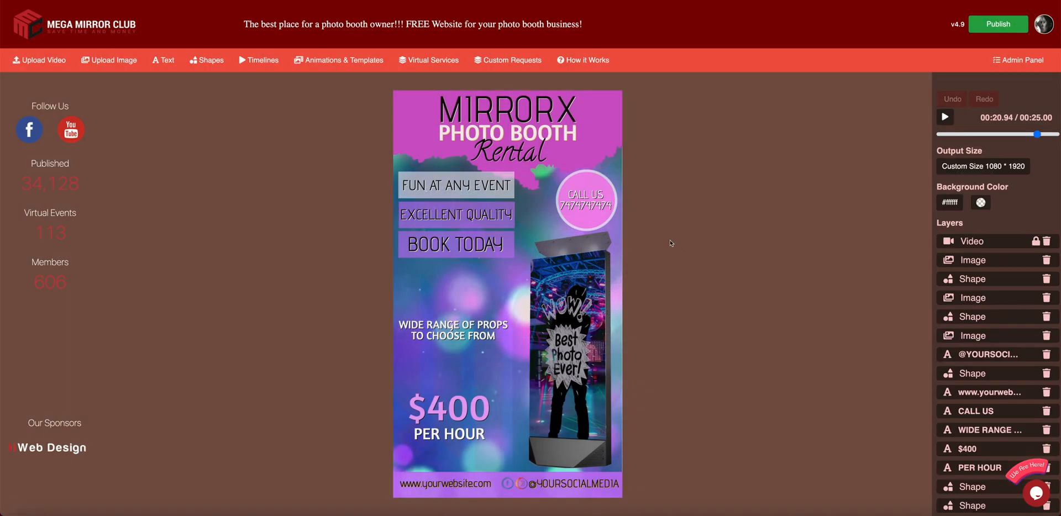
- Check the FUN AT ANY EVENT text font, keeping Advent Pro
{"action": "left_click", "coordinate": [478, 192]}
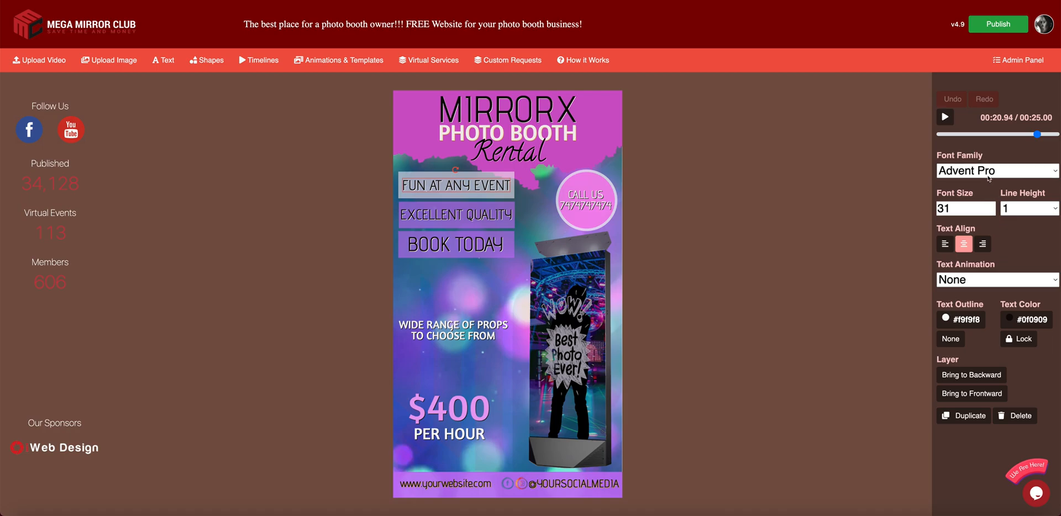
{"action": "left_click", "coordinate": [982, 171]}
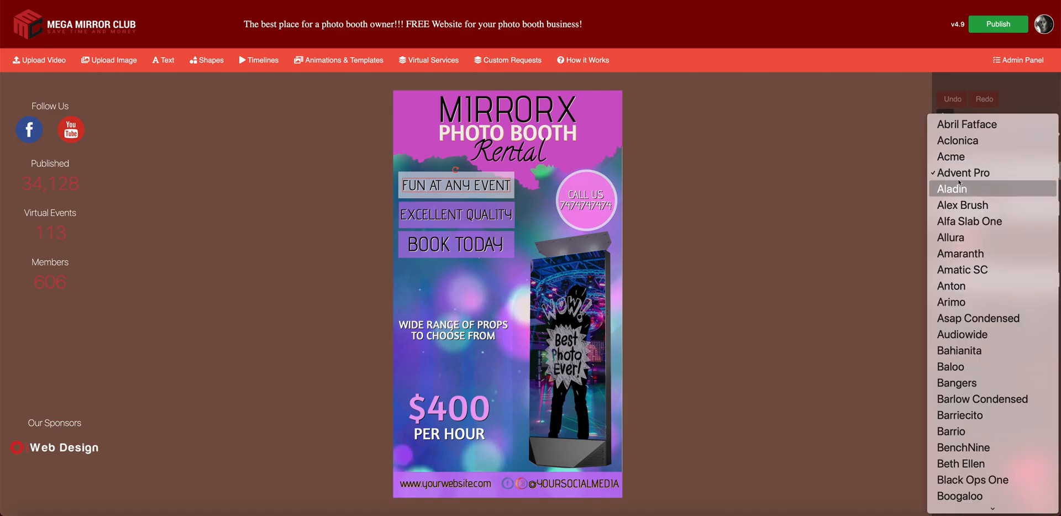
{"action": "left_click", "coordinate": [923, 167]}
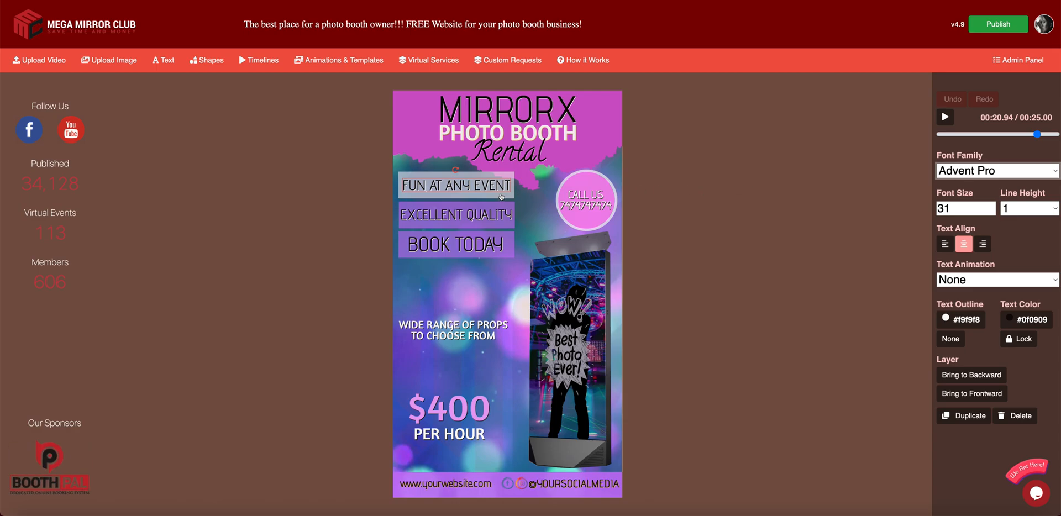
- Give FUN AT ANY EVENT a Wipe text animation and a red text colour
{"action": "left_click", "coordinate": [959, 281]}
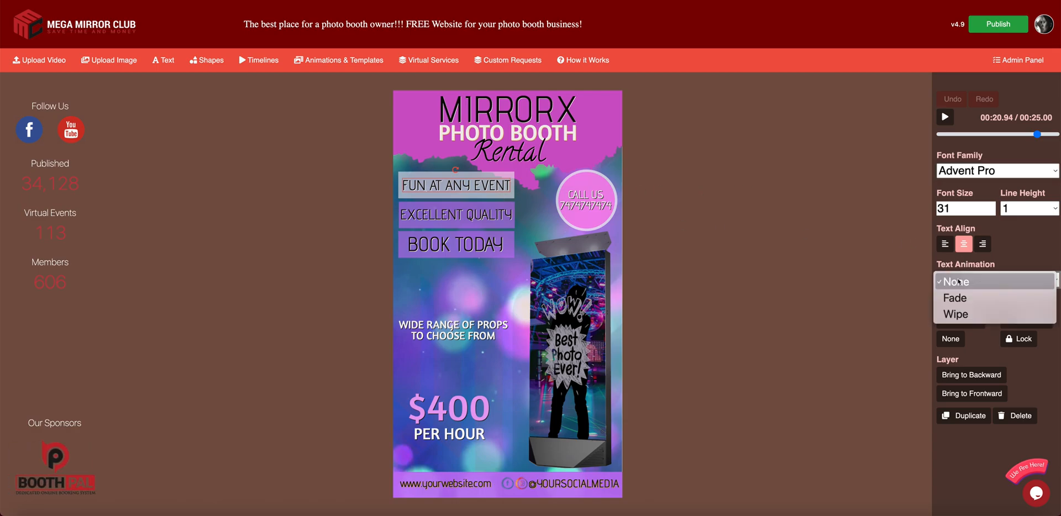
{"action": "left_click", "coordinate": [959, 294]}
{"action": "left_click", "coordinate": [959, 283]}
{"action": "left_click", "coordinate": [960, 294]}
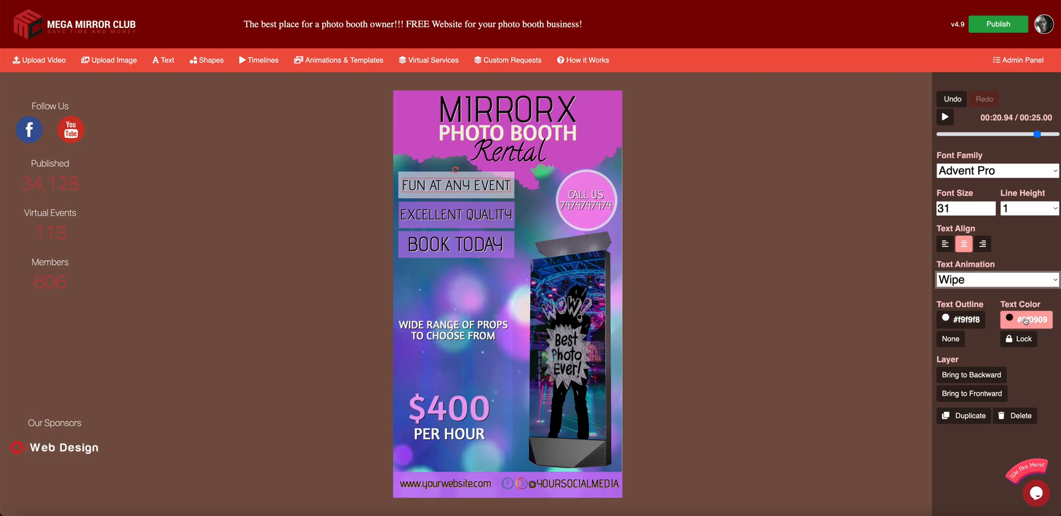
{"action": "left_click", "coordinate": [1026, 320]}
{"action": "left_click", "coordinate": [532, 231]}
{"action": "left_click", "coordinate": [614, 225]}
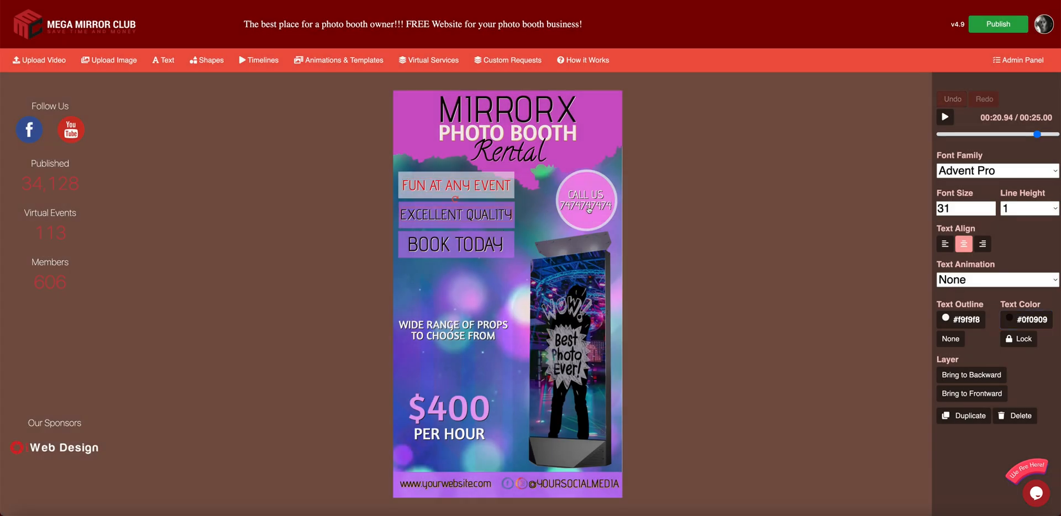
- Inspect the Rental, PHOTO BOOTH, MIRRORX, CALL US and header elements, then deselect all
{"action": "left_click", "coordinate": [516, 161]}
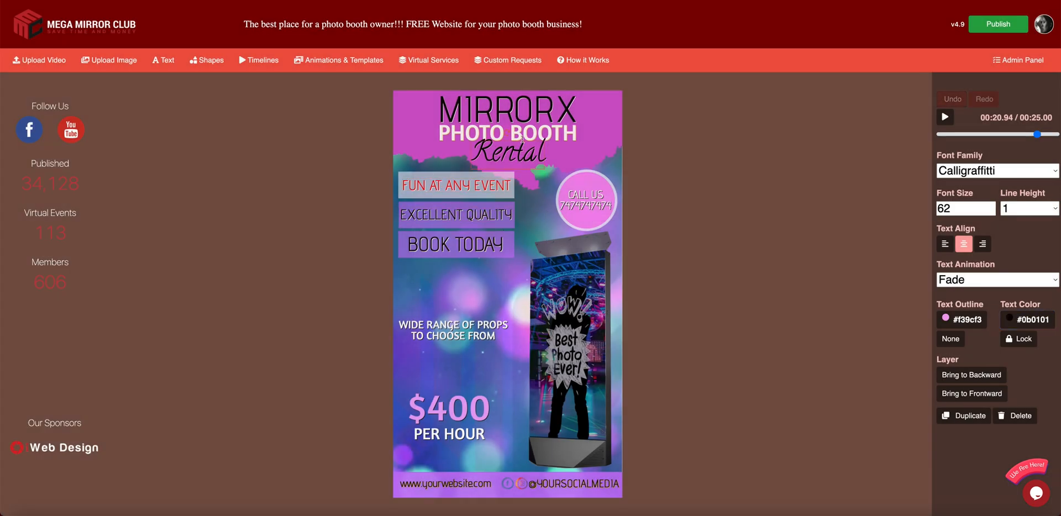
{"action": "left_click", "coordinate": [654, 146]}
{"action": "left_click", "coordinate": [543, 134]}
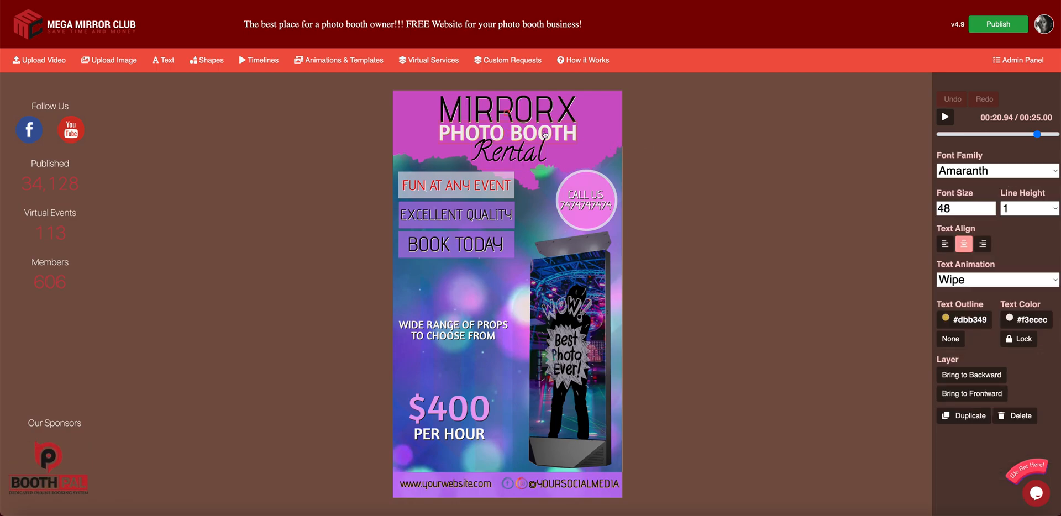
{"action": "left_click", "coordinate": [529, 113]}
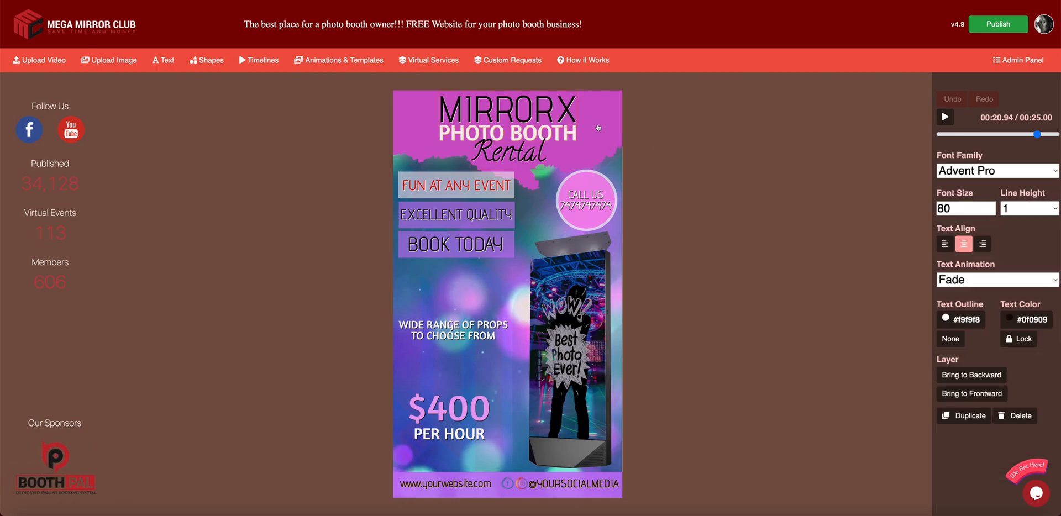
{"action": "left_click", "coordinate": [588, 165]}
{"action": "left_click", "coordinate": [588, 166]}
{"action": "left_click", "coordinate": [593, 152]}
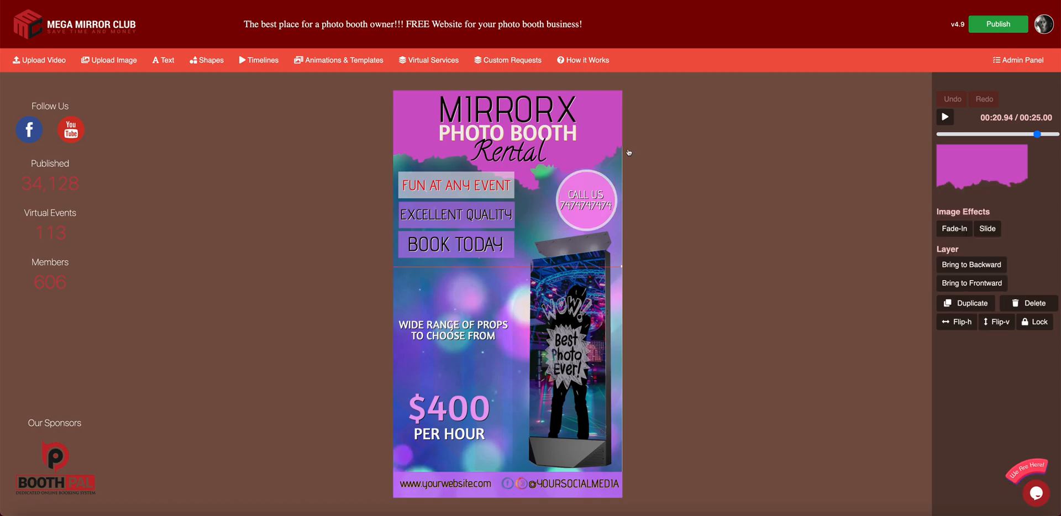
{"action": "left_click", "coordinate": [608, 82]}
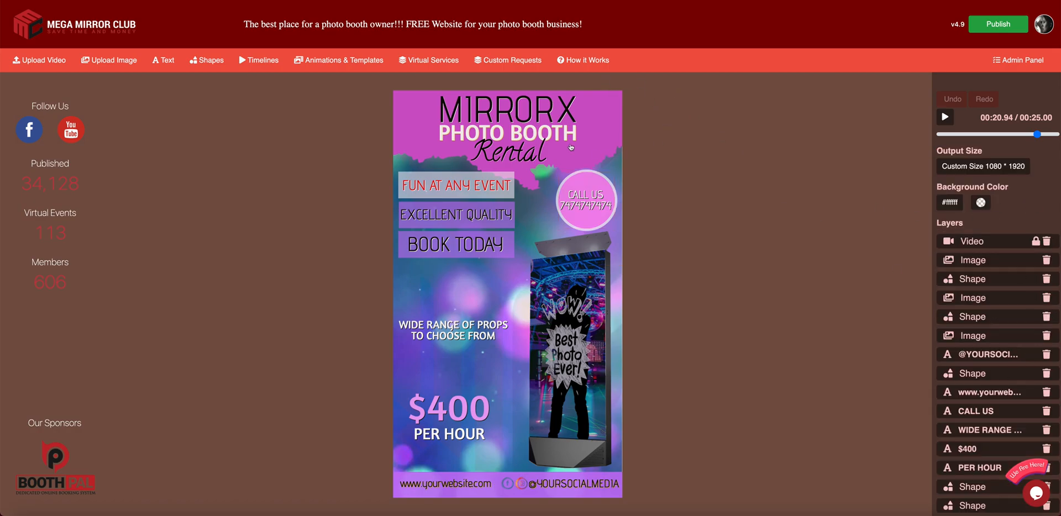
{"action": "left_click", "coordinate": [974, 356]}
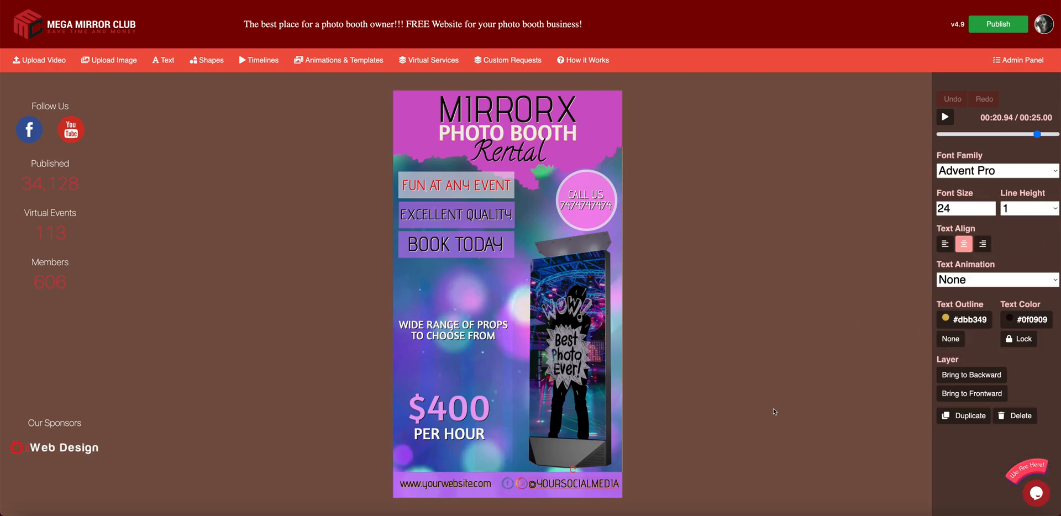
{"action": "left_click_drag", "start_coordinate": [570, 483], "coordinate": [616, 484]}
{"action": "type", "text": "fdffffff"}
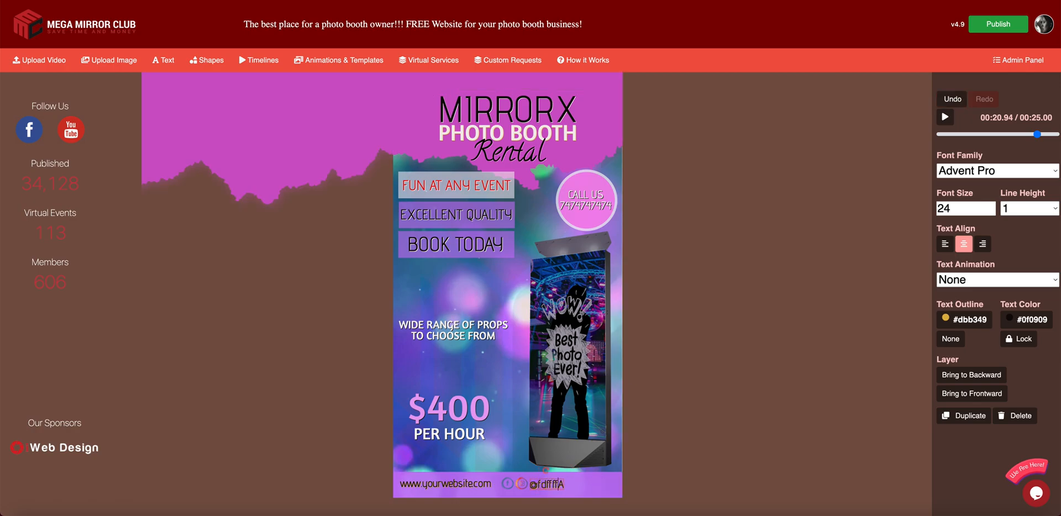
{"action": "type", "text": "ffffff"}
{"action": "left_click", "coordinate": [801, 447]}
{"action": "left_click", "coordinate": [453, 417]}
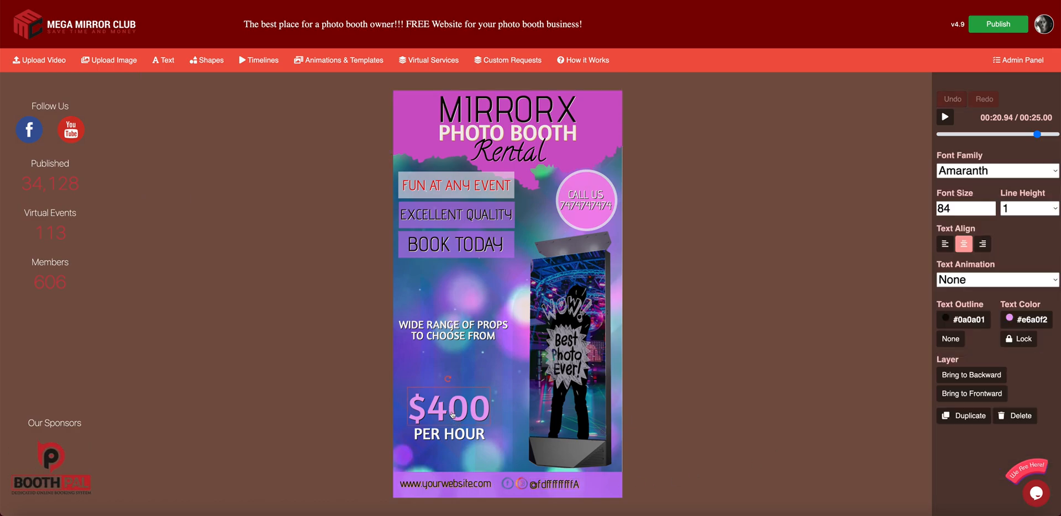
{"action": "left_click", "coordinate": [452, 433]}
{"action": "left_click", "coordinate": [452, 336]}
{"action": "left_click", "coordinate": [438, 484]}
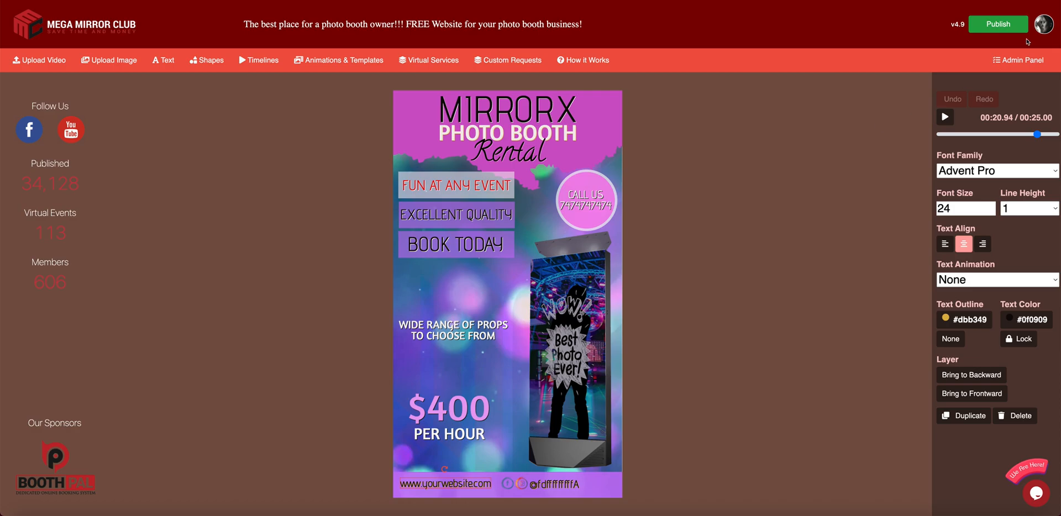
{"action": "left_click", "coordinate": [572, 288]}
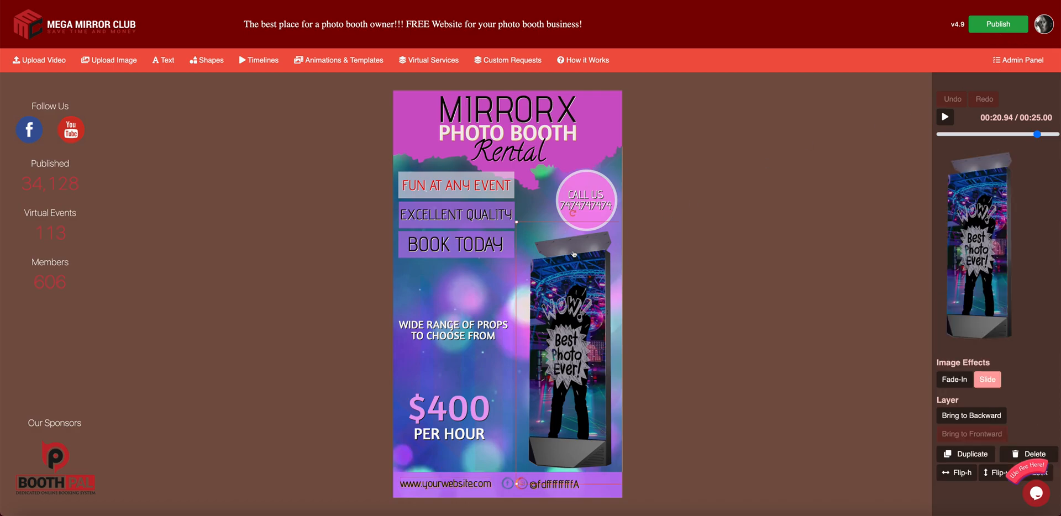
{"action": "left_click", "coordinate": [590, 86]}
- Preview the flyer animation, delete the photo booth image, and return to My Workspace
{"action": "left_click", "coordinate": [945, 116]}
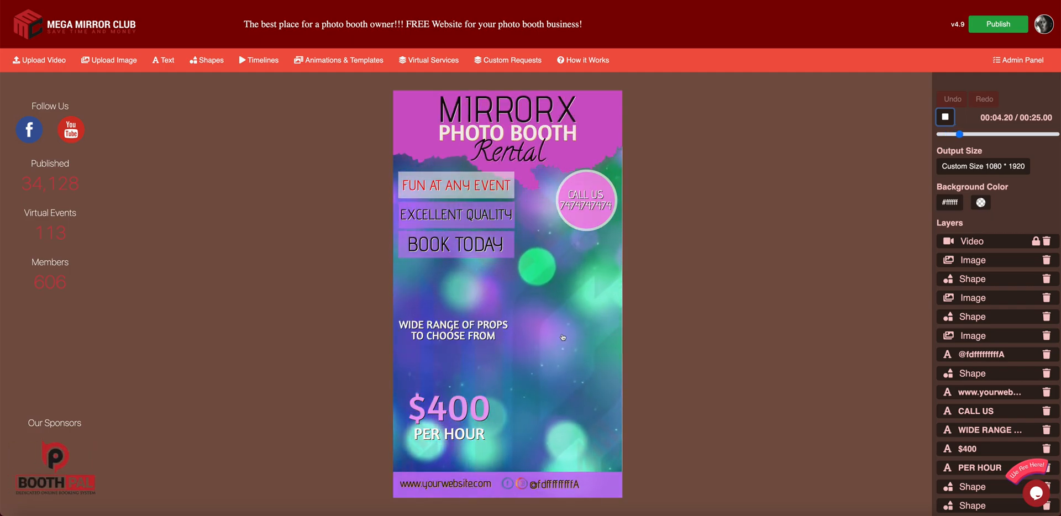
{"action": "left_click", "coordinate": [531, 245]}
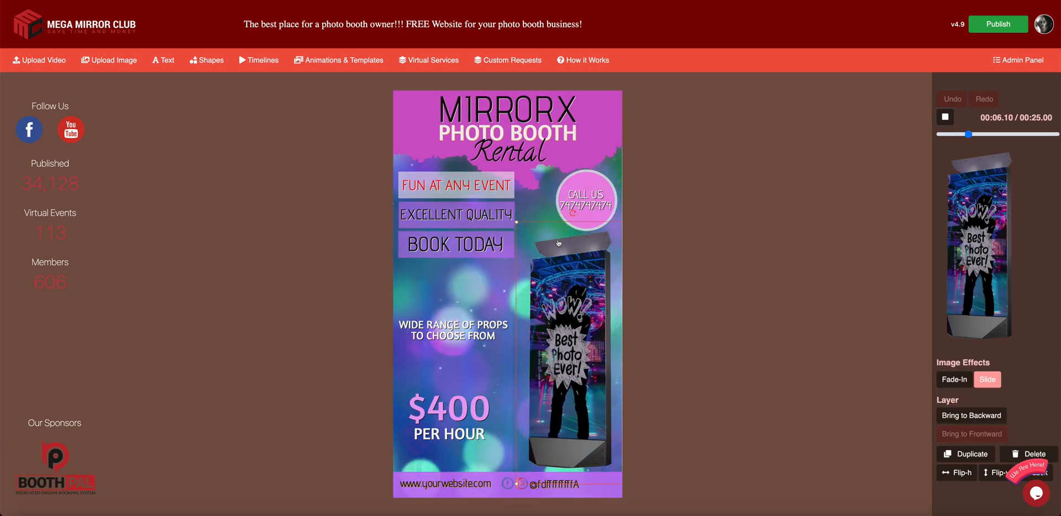
{"action": "left_click", "coordinate": [1029, 454]}
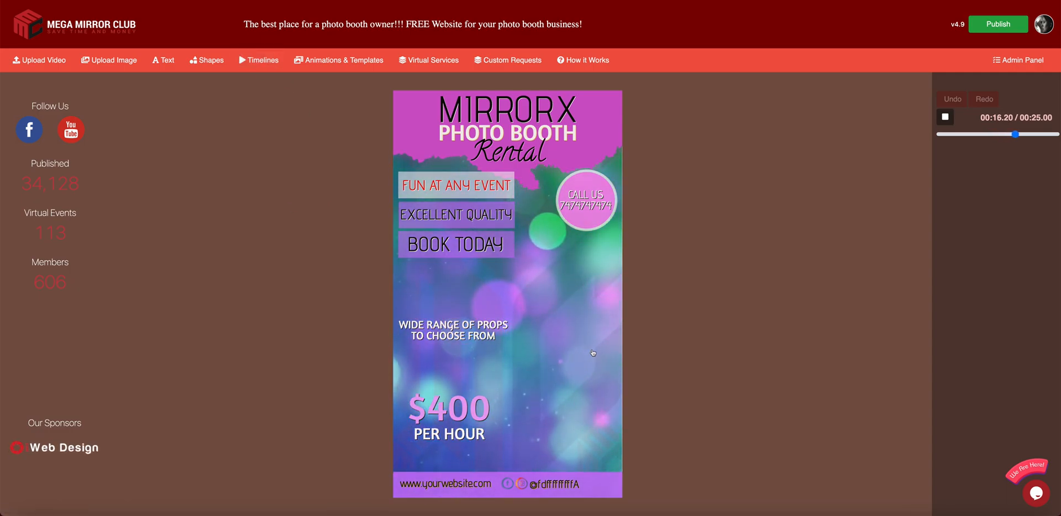
{"action": "left_click", "coordinate": [693, 186]}
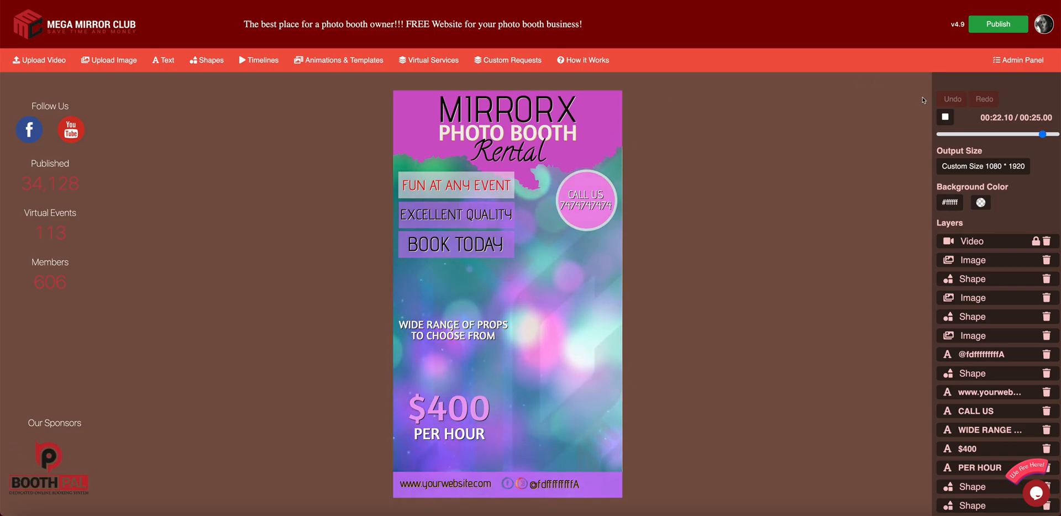
{"action": "left_click", "coordinate": [1046, 27]}
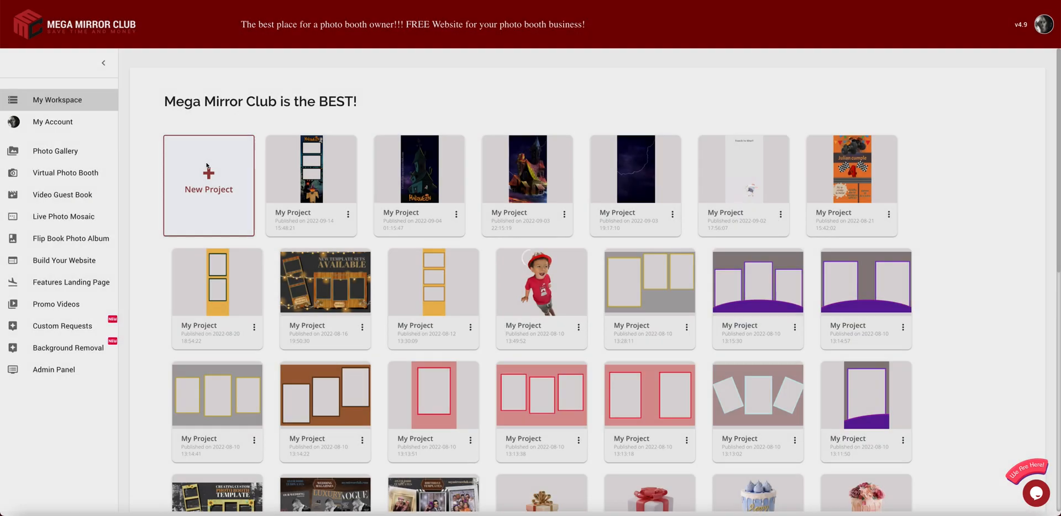
- Start a new blank project and import the Golf Tournament 2022 template with its layers
{"action": "left_click", "coordinate": [206, 165]}
{"action": "left_click", "coordinate": [338, 60]}
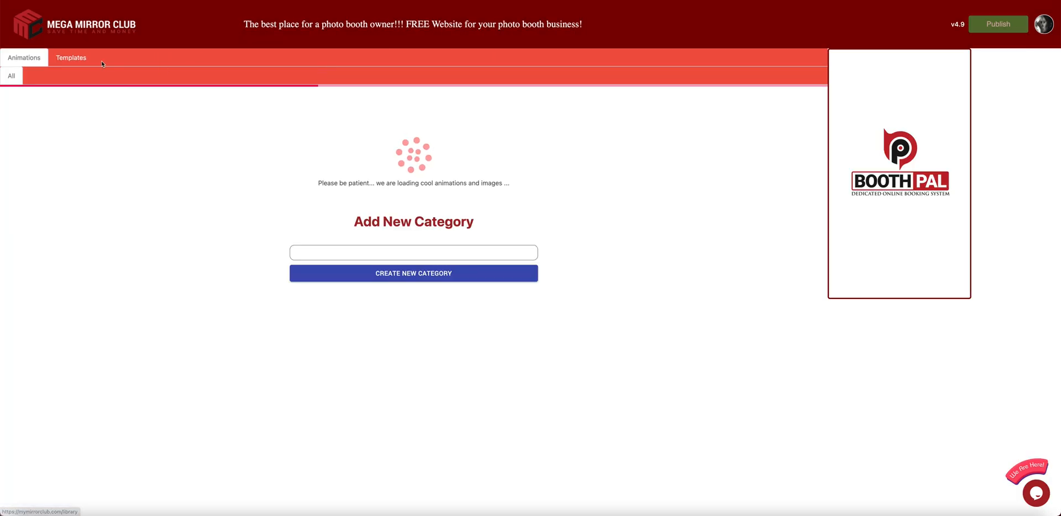
{"action": "left_click", "coordinate": [74, 58]}
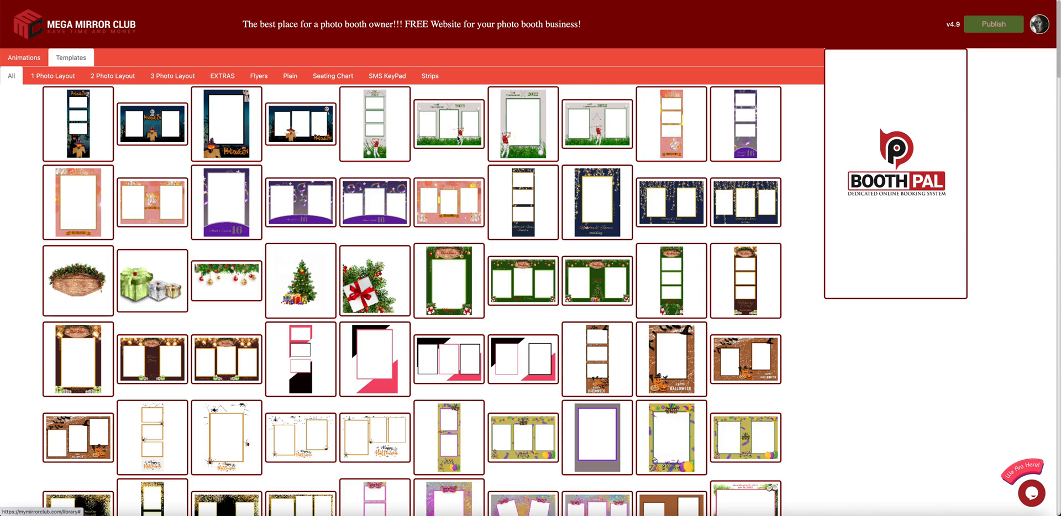
{"action": "left_click", "coordinate": [596, 132]}
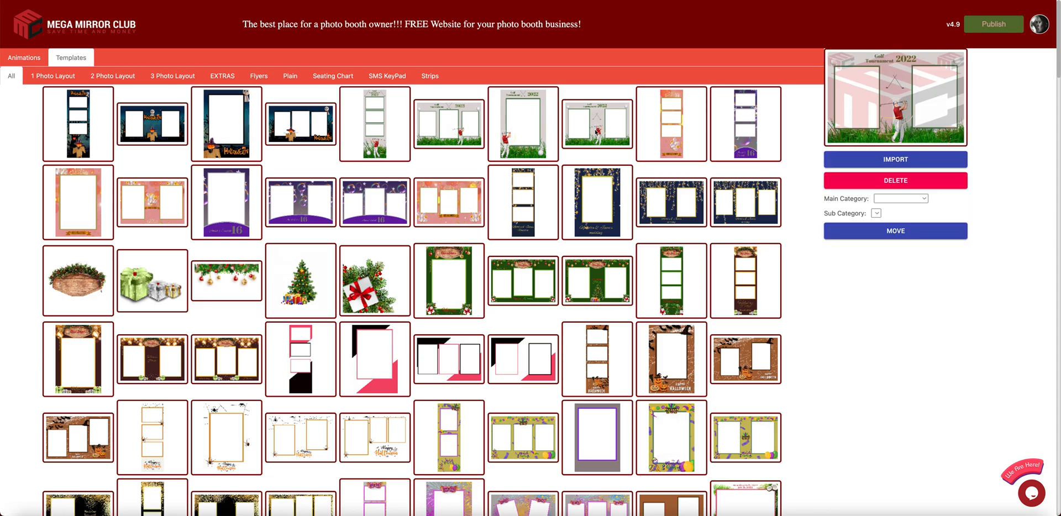
{"action": "left_click", "coordinate": [900, 162]}
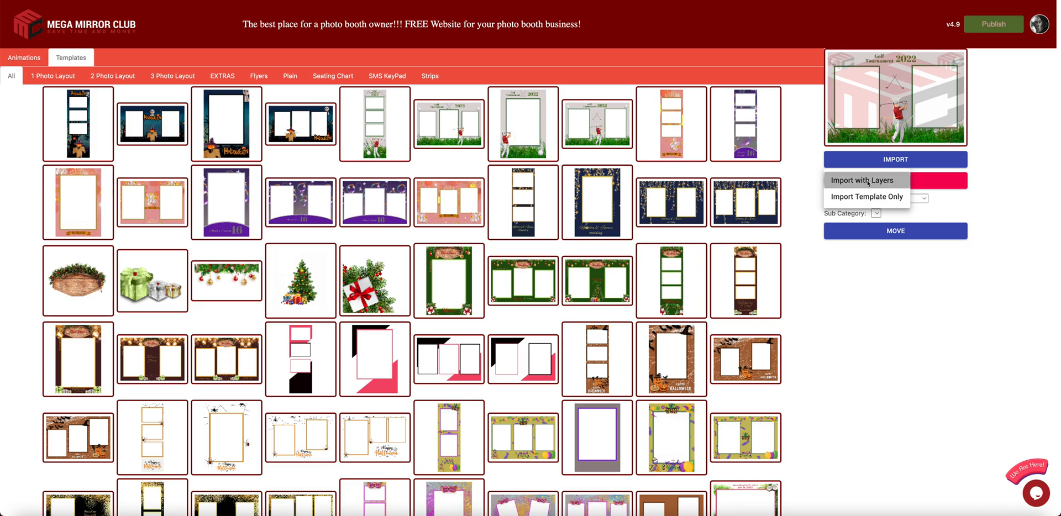
{"action": "left_click", "coordinate": [868, 181]}
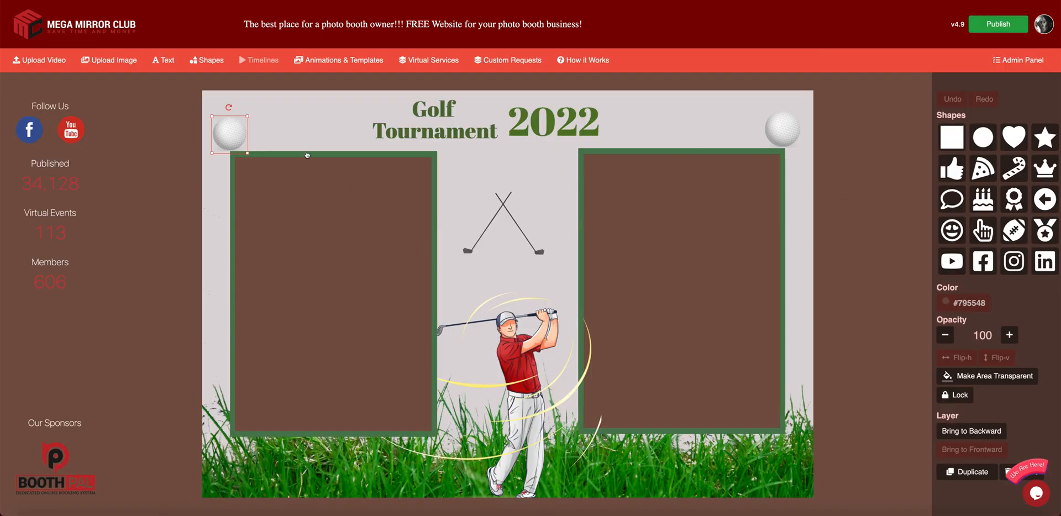
- Delete the top-right golf ball
{"action": "left_click", "coordinate": [321, 79]}
{"action": "left_click", "coordinate": [232, 139]}
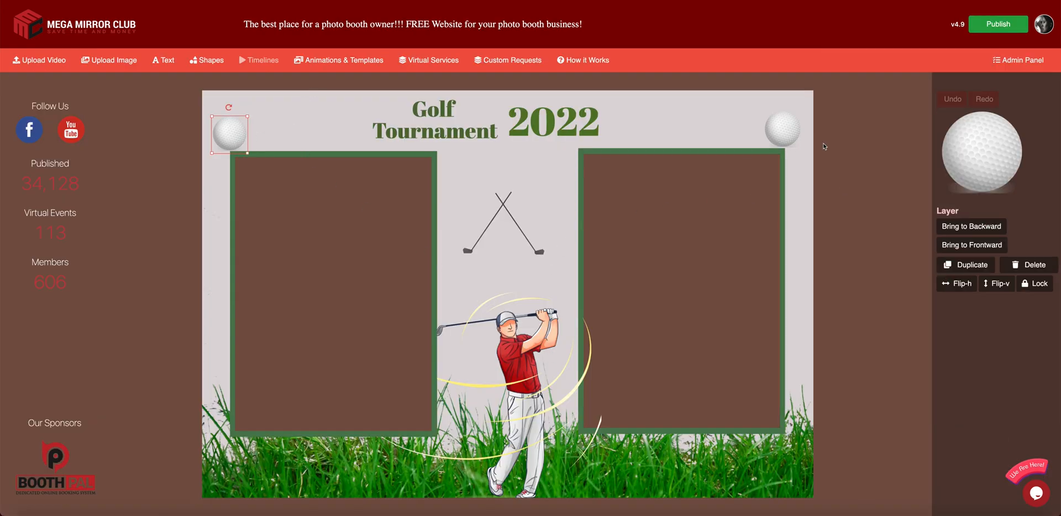
{"action": "left_click", "coordinate": [794, 140]}
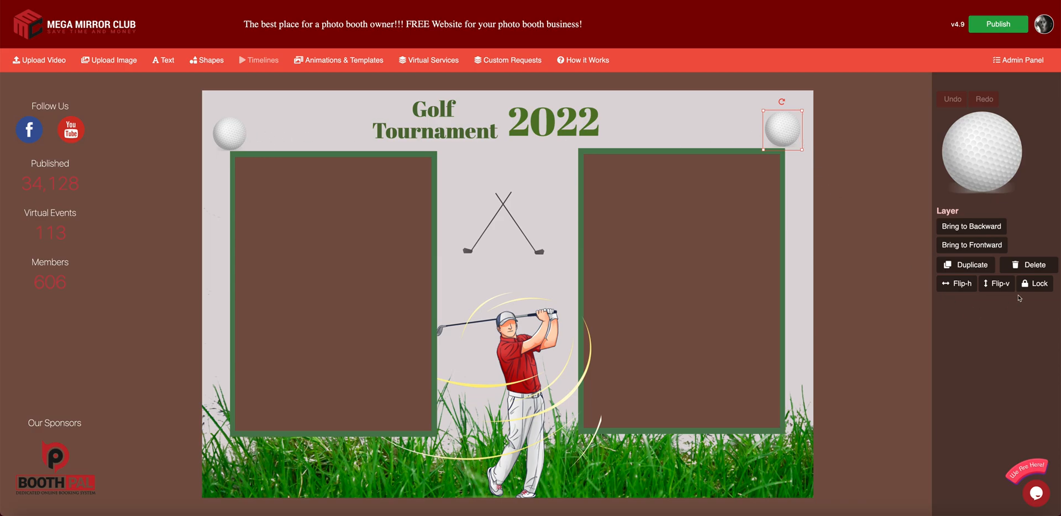
{"action": "left_click", "coordinate": [1028, 265]}
- Duplicate the left golf ball twice, placing copies above the crossed clubs and in the top-right corner
{"action": "left_click", "coordinate": [240, 138]}
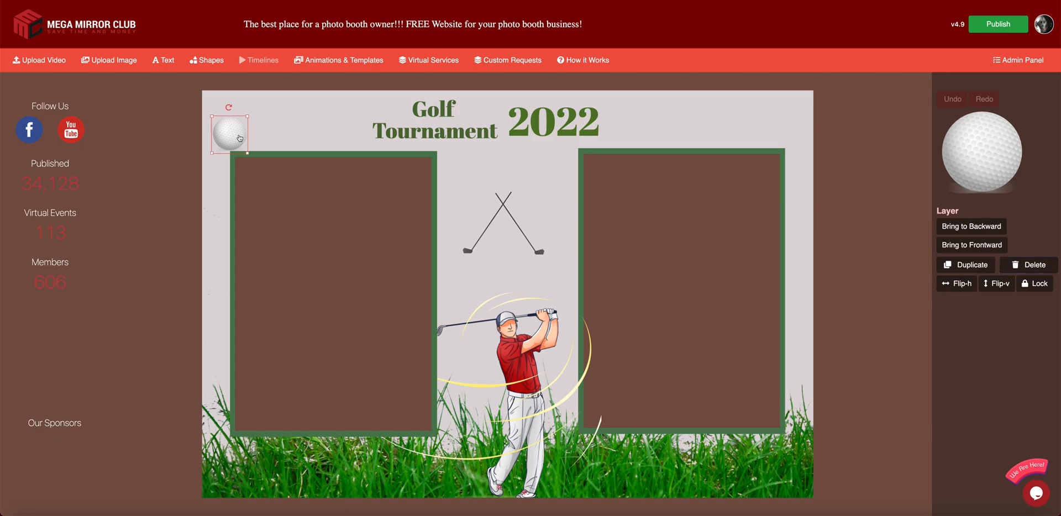
{"action": "left_click", "coordinate": [968, 266]}
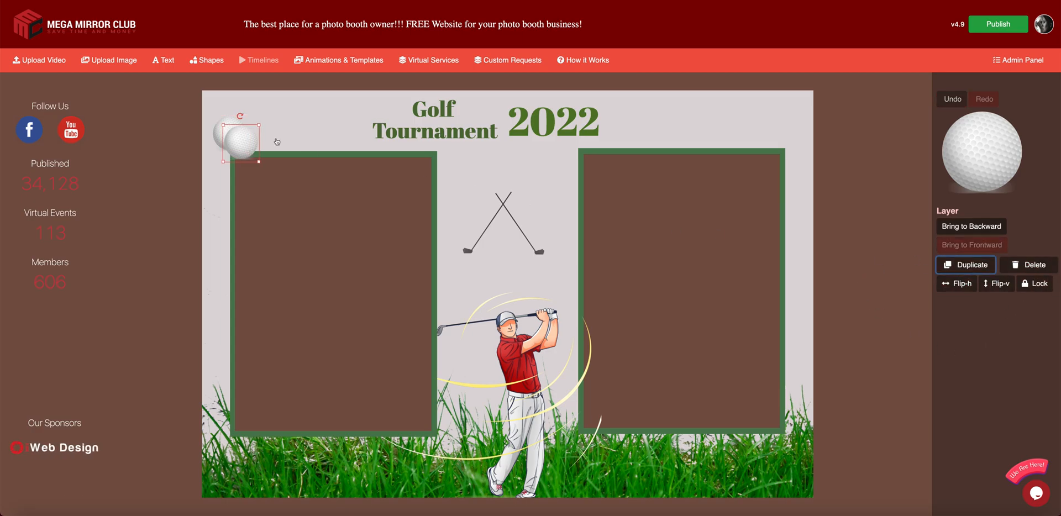
{"action": "left_click", "coordinate": [964, 265]}
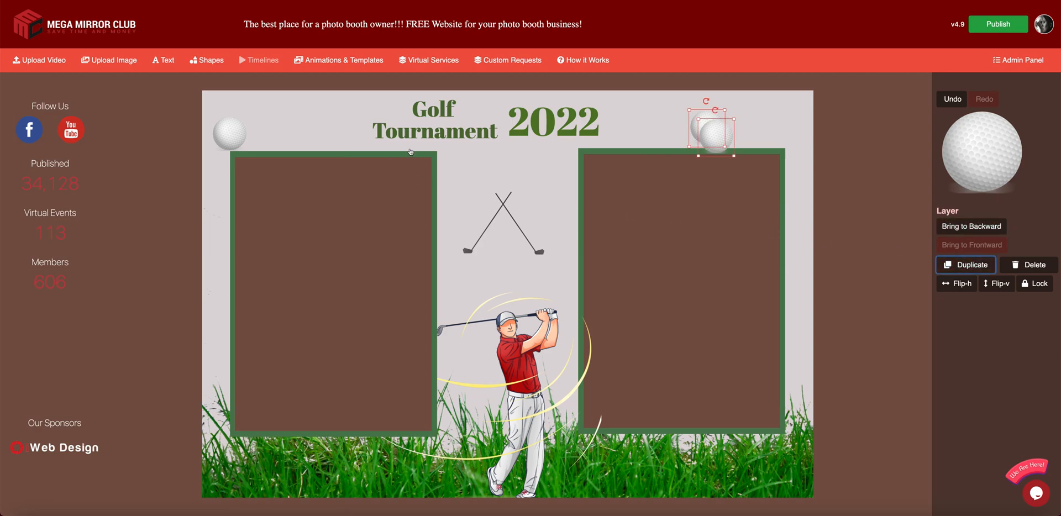
{"action": "left_click_drag", "start_coordinate": [710, 130], "coordinate": [505, 253]}
{"action": "left_click_drag", "start_coordinate": [706, 126], "coordinate": [780, 128]}
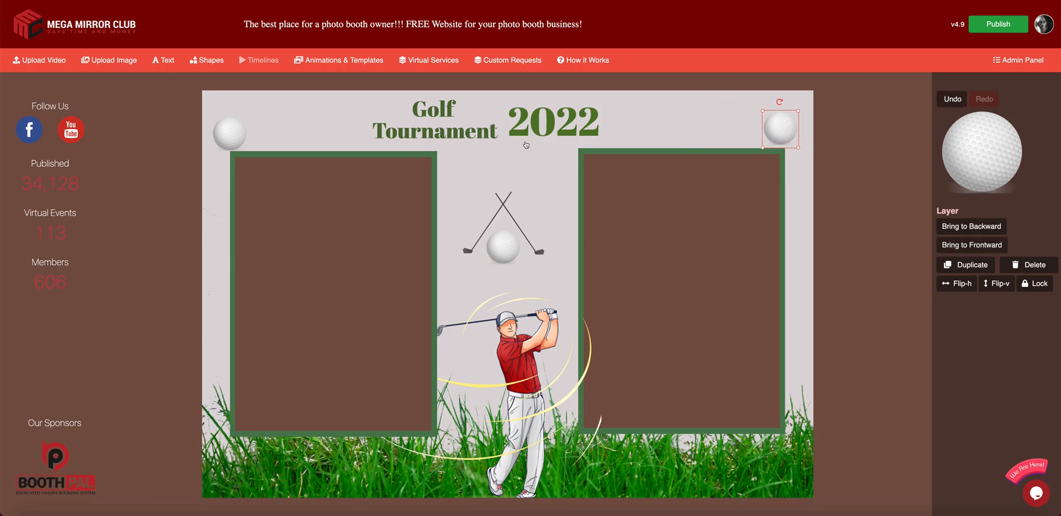
- Duplicate the golfer, flip the copy horizontally, and move it to the right edge
{"action": "left_click", "coordinate": [524, 411]}
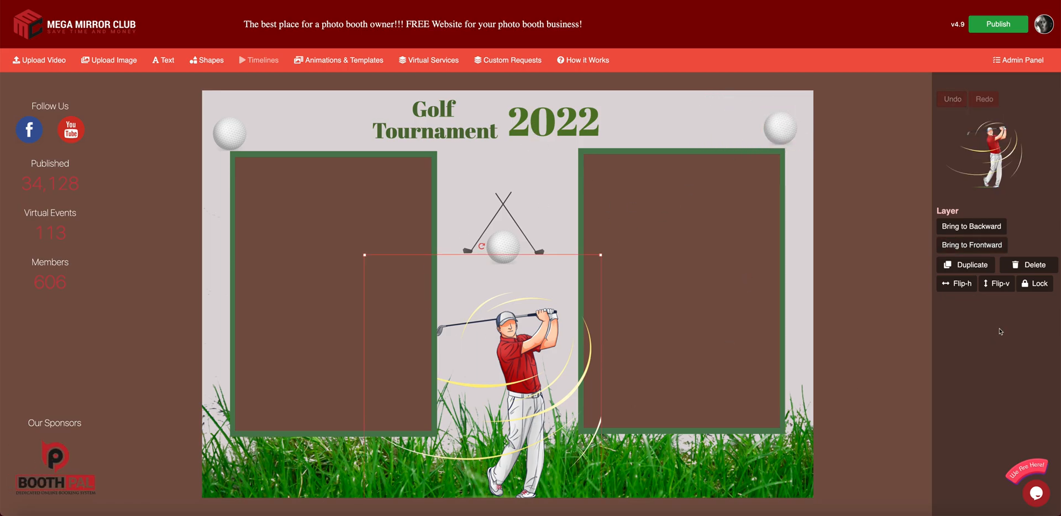
{"action": "left_click", "coordinate": [964, 264]}
{"action": "left_click_drag", "start_coordinate": [570, 380], "coordinate": [729, 378]}
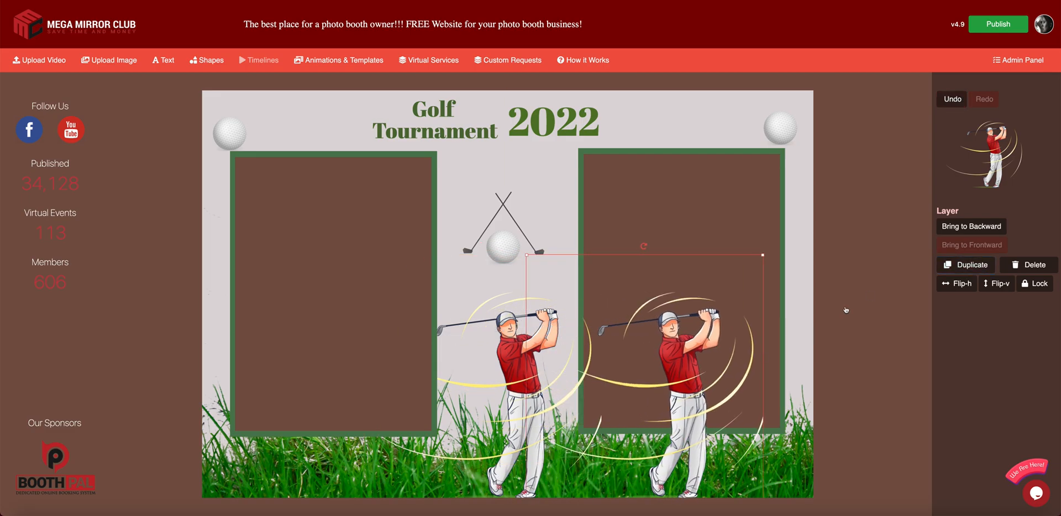
{"action": "left_click", "coordinate": [962, 283]}
{"action": "left_click_drag", "start_coordinate": [608, 380], "coordinate": [793, 380]}
- Move the original golfer to the left edge, bring it in front of the frame, and fine-tune both
{"action": "left_click_drag", "start_coordinate": [554, 378], "coordinate": [261, 377]}
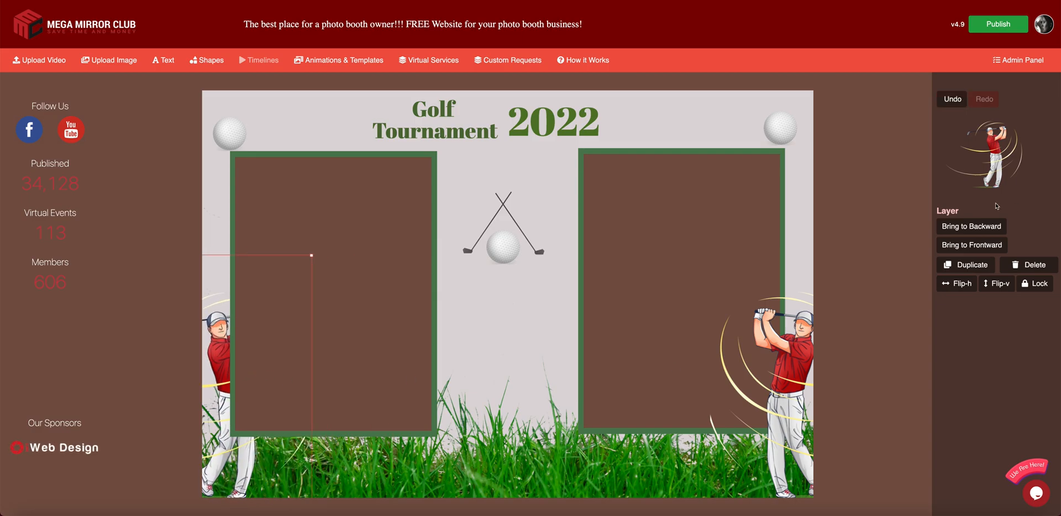
{"action": "left_click", "coordinate": [977, 247]}
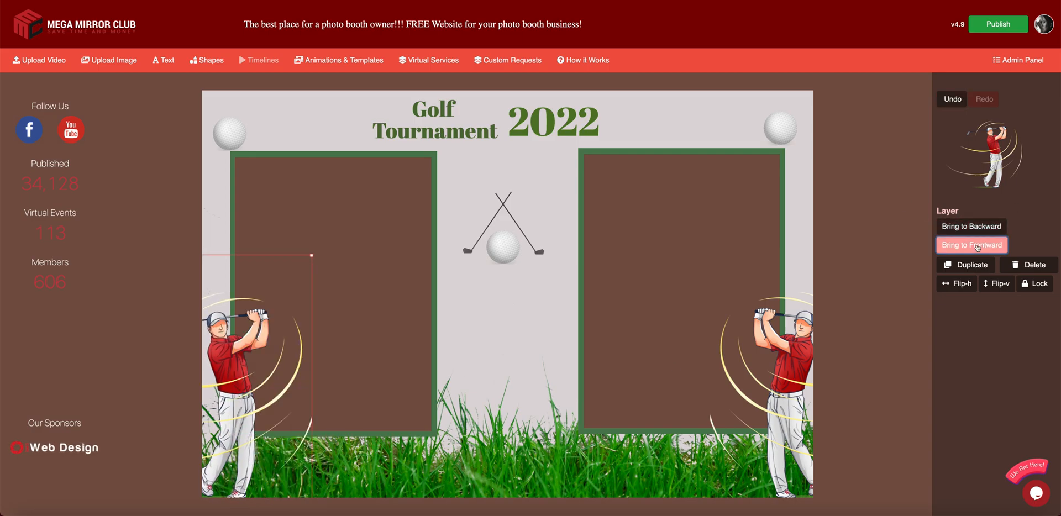
{"action": "left_click_drag", "start_coordinate": [246, 359], "coordinate": [261, 355]}
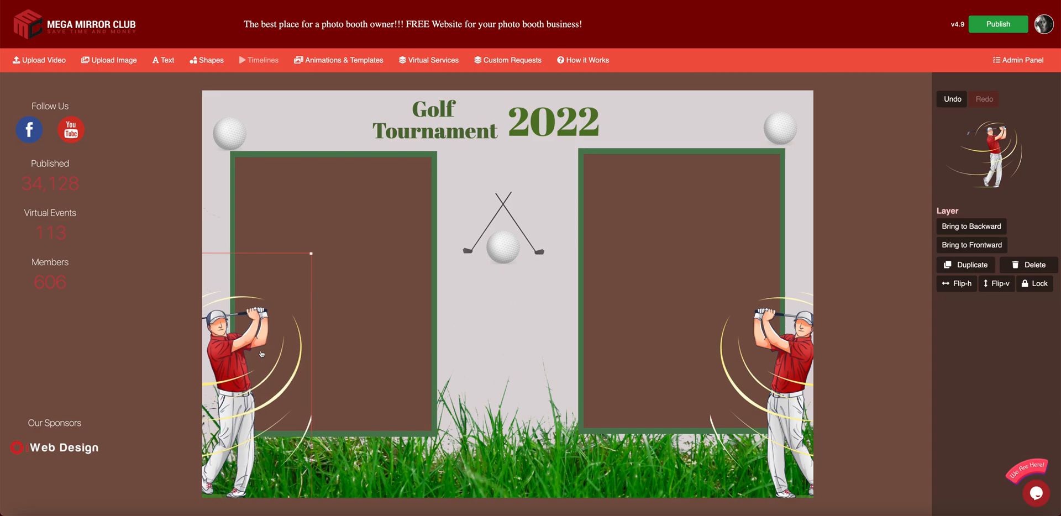
{"action": "left_click_drag", "start_coordinate": [779, 402], "coordinate": [772, 403]}
{"action": "left_click", "coordinate": [516, 224]}
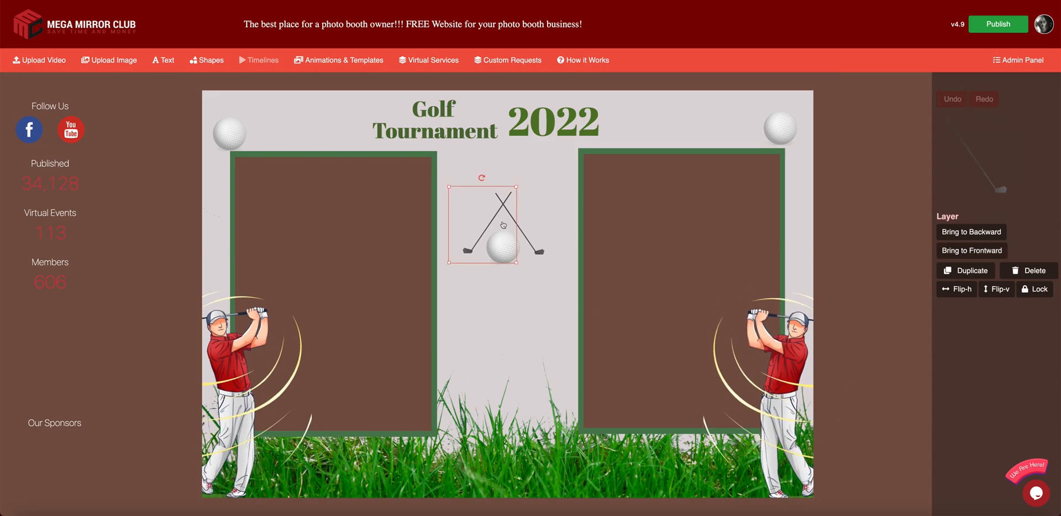
- Duplicate a club, flip it horizontally and vertically, and shrink it below the crossed clubs
{"action": "left_click", "coordinate": [966, 270]}
{"action": "left_click_drag", "start_coordinate": [505, 261], "coordinate": [517, 359]}
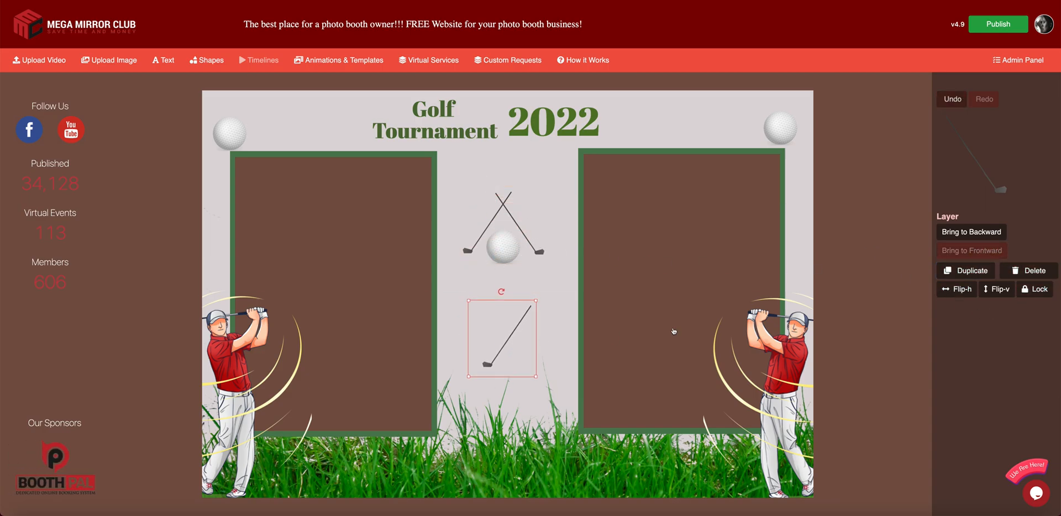
{"action": "left_click", "coordinate": [958, 289]}
{"action": "left_click", "coordinate": [1000, 294]}
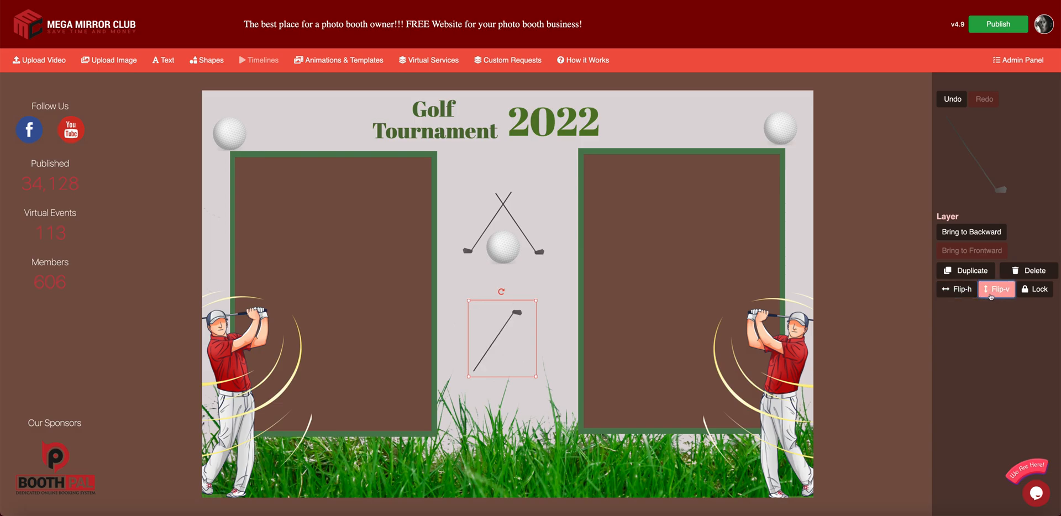
{"action": "left_click", "coordinate": [957, 289]}
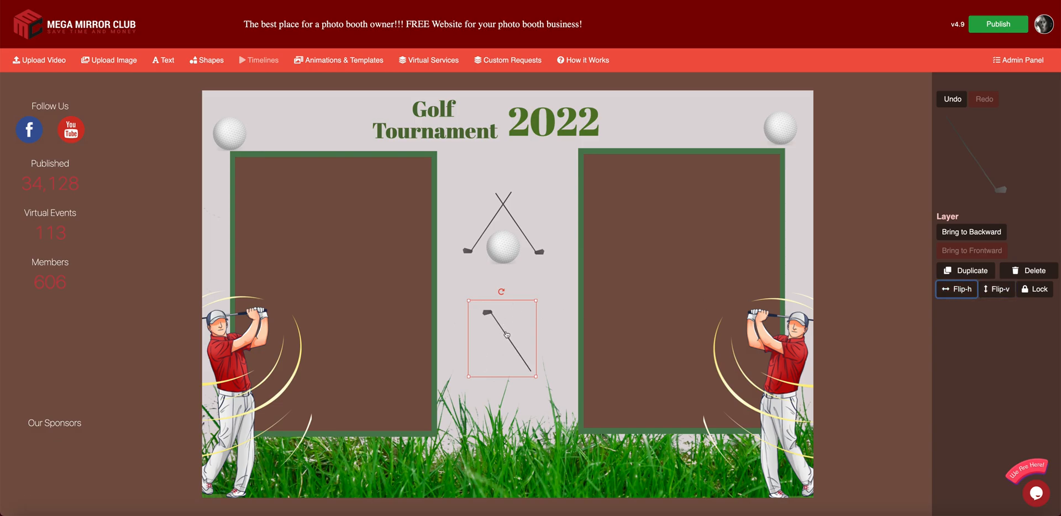
{"action": "left_click_drag", "start_coordinate": [505, 334], "coordinate": [509, 321]}
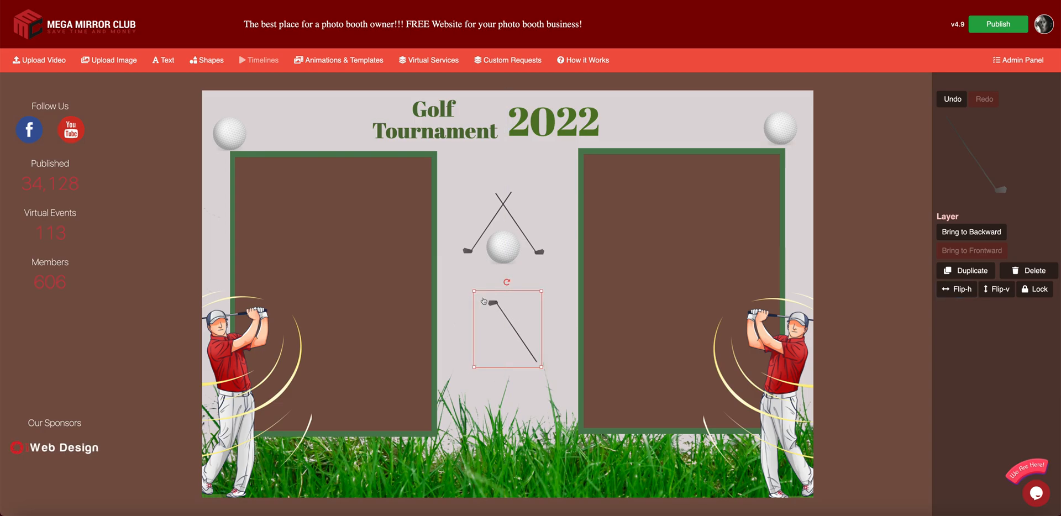
{"action": "left_click_drag", "start_coordinate": [473, 289], "coordinate": [536, 336]}
- Make two more small club copies and place one to the left
{"action": "left_click", "coordinate": [964, 274]}
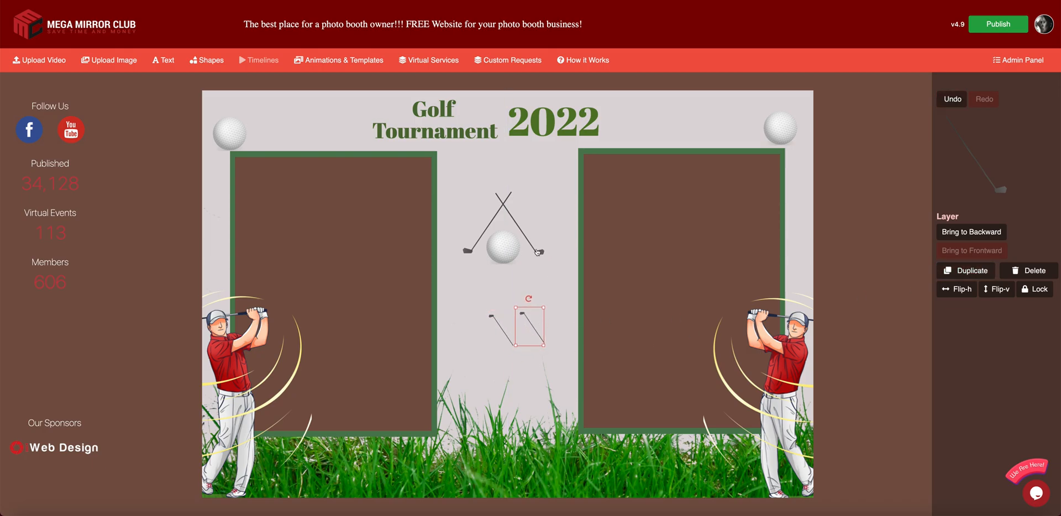
{"action": "left_click", "coordinate": [514, 232]}
{"action": "left_click", "coordinate": [962, 272]}
{"action": "left_click_drag", "start_coordinate": [529, 235], "coordinate": [480, 320]}
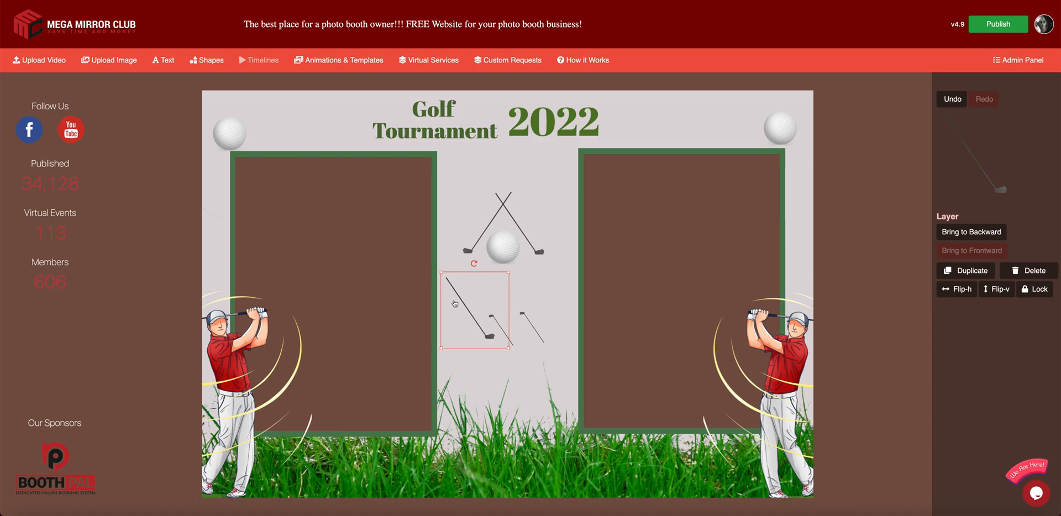
- Delete the right crossed club, the long diagonal copy and both small clubs, leaving one club
{"action": "left_click", "coordinate": [533, 240]}
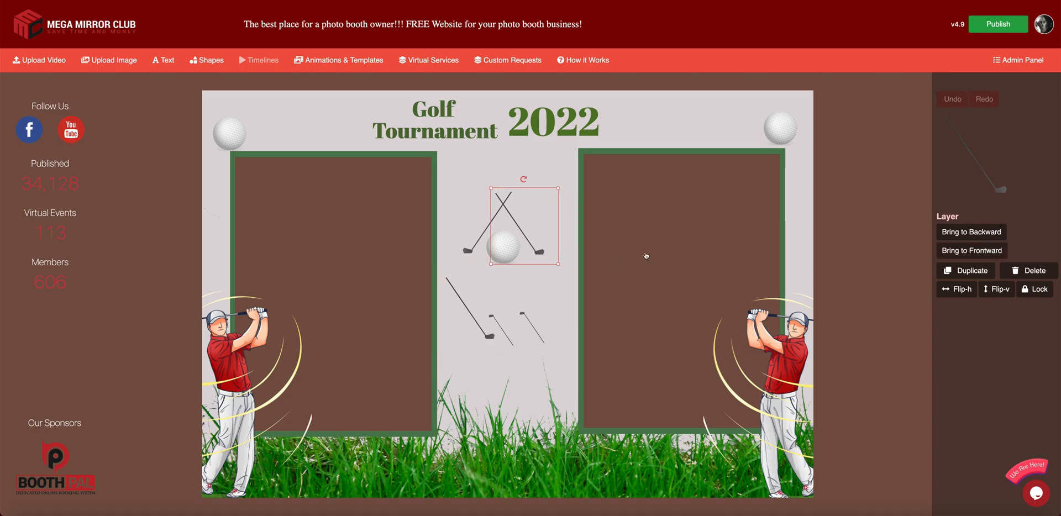
{"action": "left_click", "coordinate": [1029, 271]}
{"action": "left_click", "coordinate": [473, 311]}
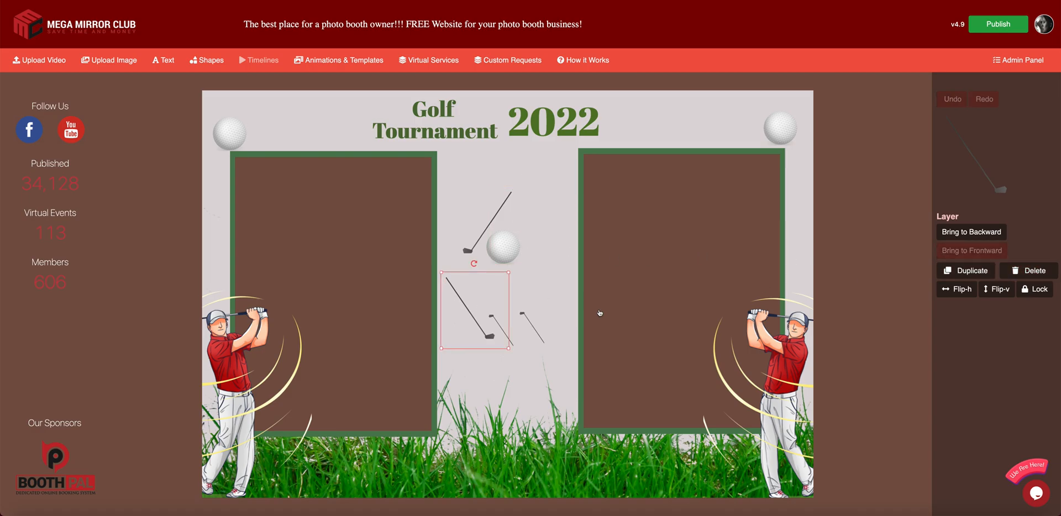
{"action": "left_click", "coordinate": [1030, 270]}
{"action": "left_click", "coordinate": [508, 331]}
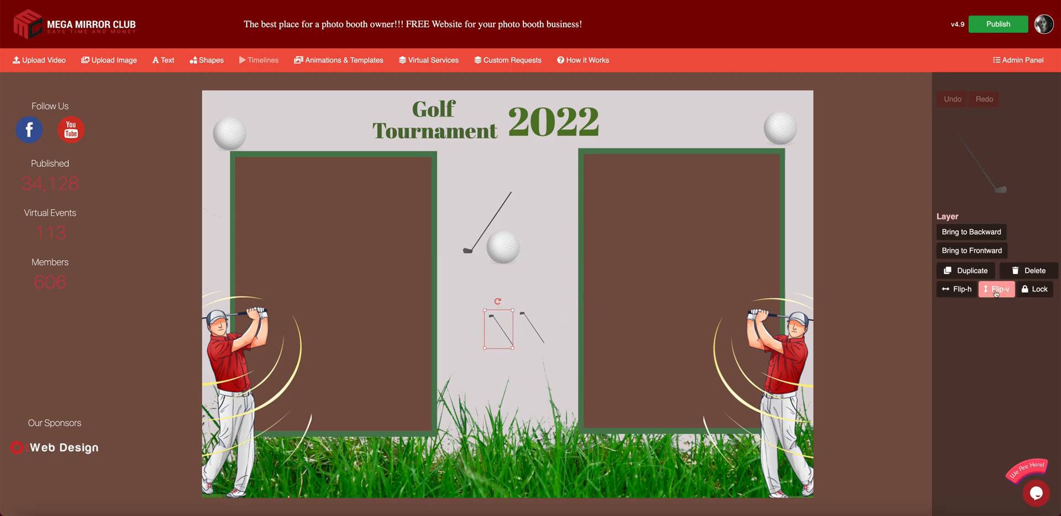
{"action": "left_click", "coordinate": [1029, 270]}
{"action": "left_click", "coordinate": [530, 327]}
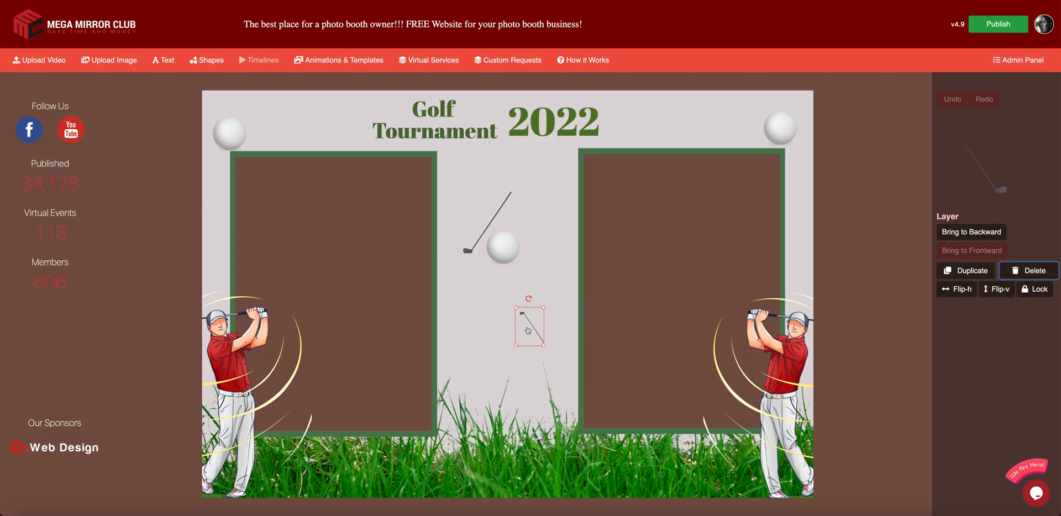
{"action": "left_click", "coordinate": [1029, 271]}
{"action": "left_click", "coordinate": [508, 248]}
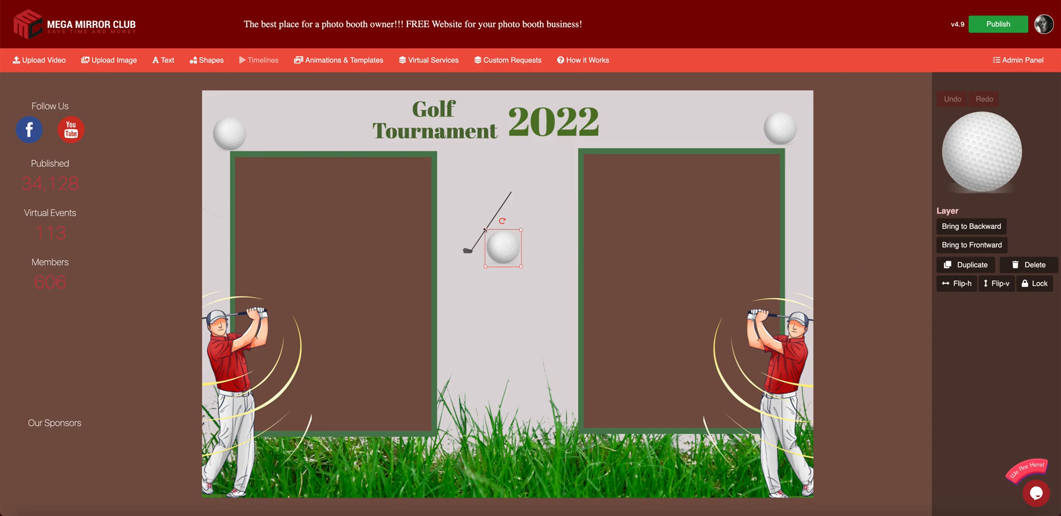
- Undo the squashed resize and move the centre golf ball down below the club
{"action": "mouse_move", "coordinate": [486, 230]}
{"action": "left_mouse_down"}
{"action": "mouse_move", "coordinate": [525, 233]}
{"action": "mouse_move", "coordinate": [477, 244]}
{"action": "mouse_move", "coordinate": [532, 296]}
{"action": "mouse_move", "coordinate": [516, 228]}
{"action": "mouse_move", "coordinate": [486, 230]}
{"action": "left_mouse_up"}
{"action": "left_click", "coordinate": [527, 245]}
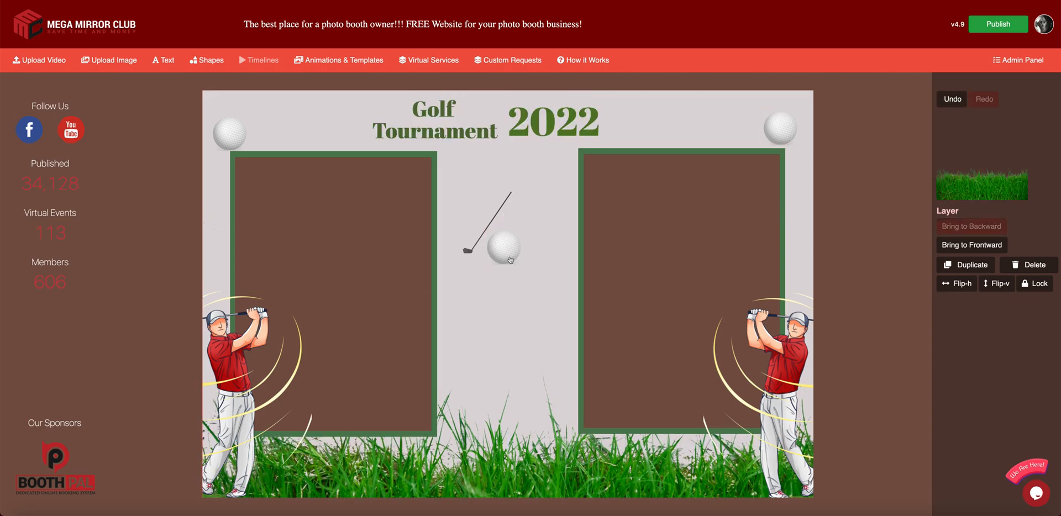
{"action": "left_click", "coordinate": [865, 278]}
{"action": "left_click_drag", "start_coordinate": [491, 236], "coordinate": [514, 274]}
{"action": "left_click", "coordinate": [793, 257]}
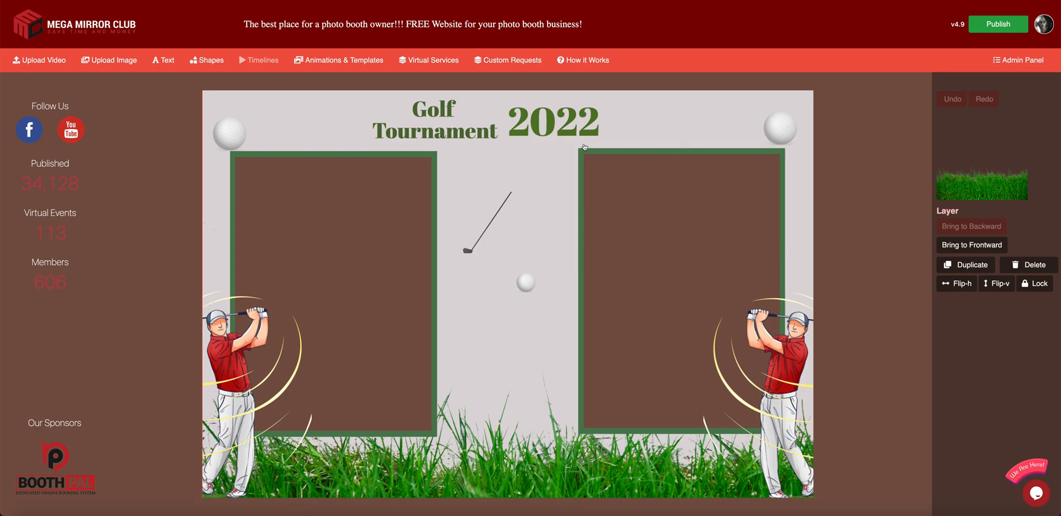
- Nudge the right green photo frame so it wraps evenly around its brown box
{"action": "left_click", "coordinate": [773, 93]}
{"action": "mouse_move", "coordinate": [706, 149]}
{"action": "left_mouse_down"}
{"action": "mouse_move", "coordinate": [629, 151]}
{"action": "mouse_move", "coordinate": [714, 147]}
{"action": "mouse_move", "coordinate": [704, 139]}
{"action": "left_mouse_up"}
{"action": "left_click", "coordinate": [705, 144]}
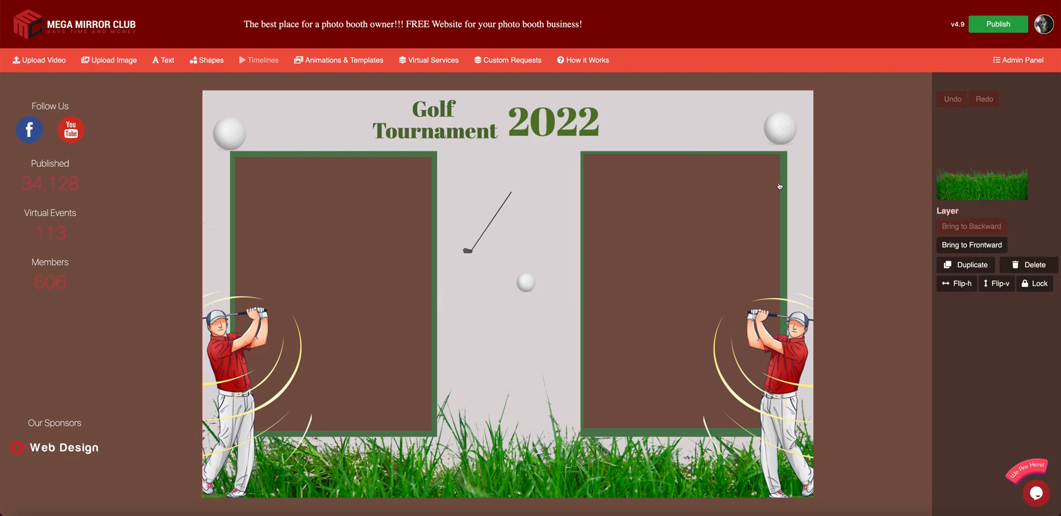
{"action": "left_click", "coordinate": [845, 200]}
{"action": "left_click_drag", "start_coordinate": [787, 199], "coordinate": [783, 187]}
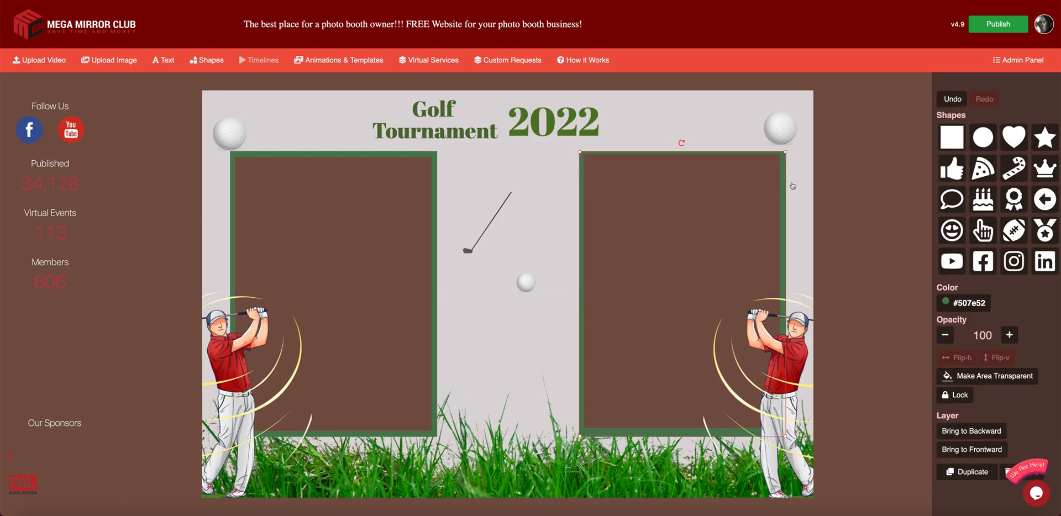
{"action": "left_click", "coordinate": [1007, 475]}
- Import the thin gold frame from Templates > EXTRAS > Frames as a single image
{"action": "left_click", "coordinate": [312, 61]}
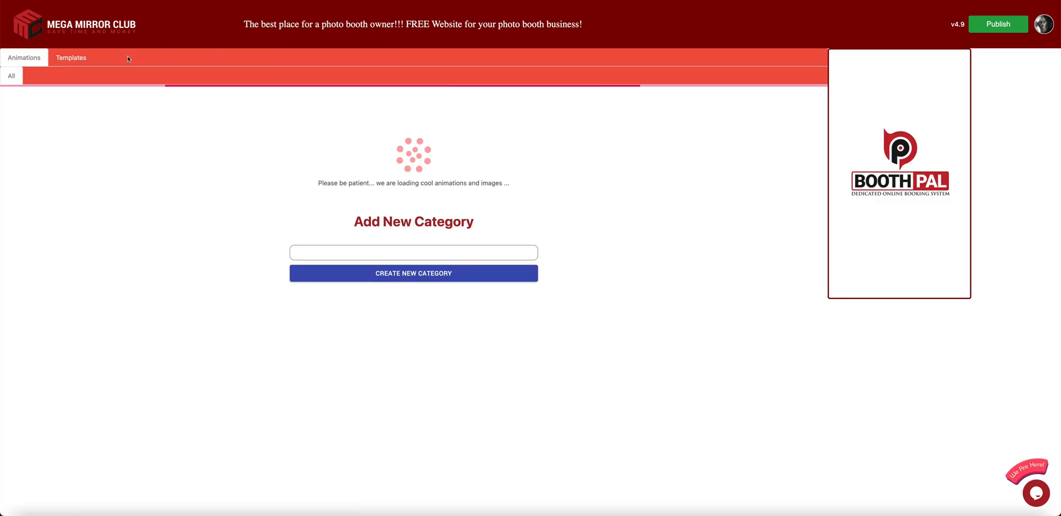
{"action": "left_click", "coordinate": [76, 59]}
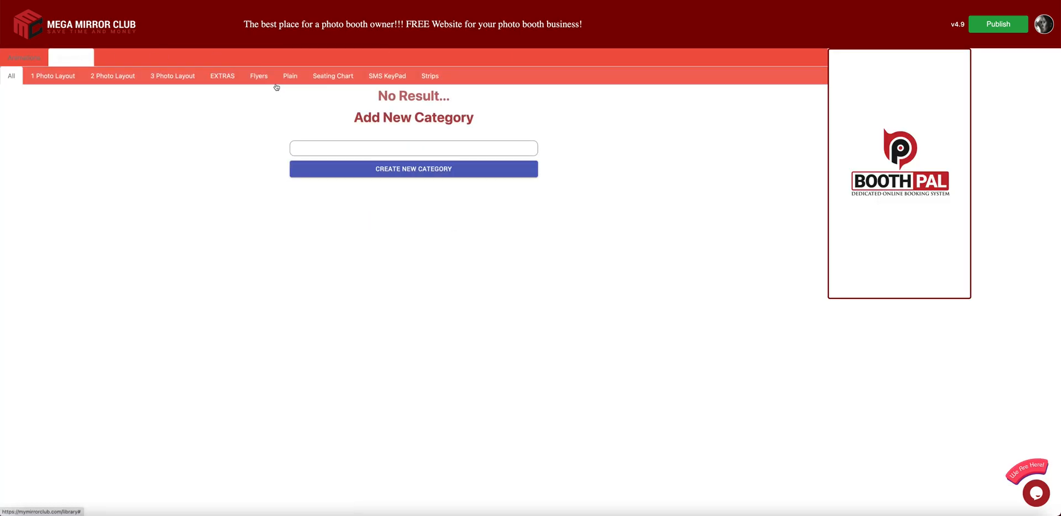
{"action": "left_click", "coordinate": [218, 78]}
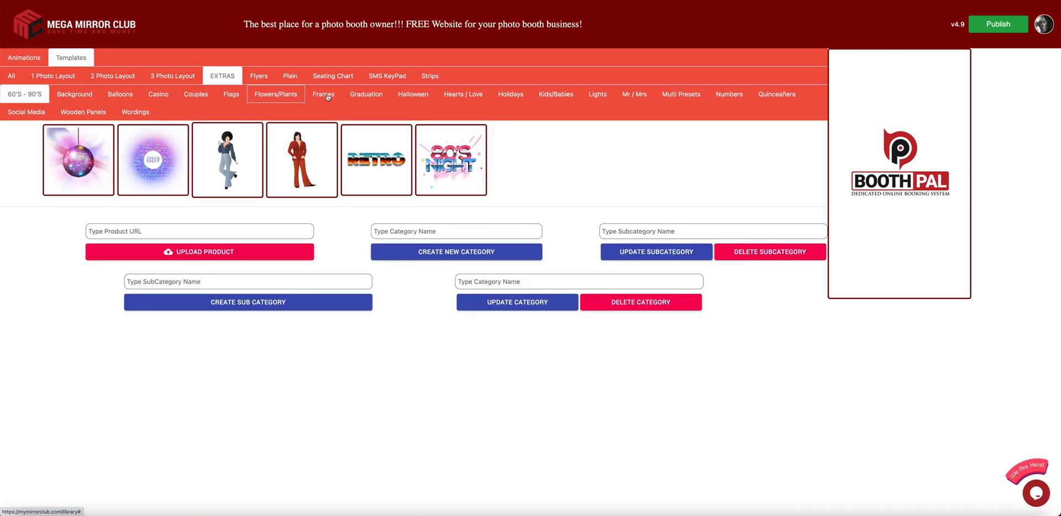
{"action": "left_click", "coordinate": [328, 95]}
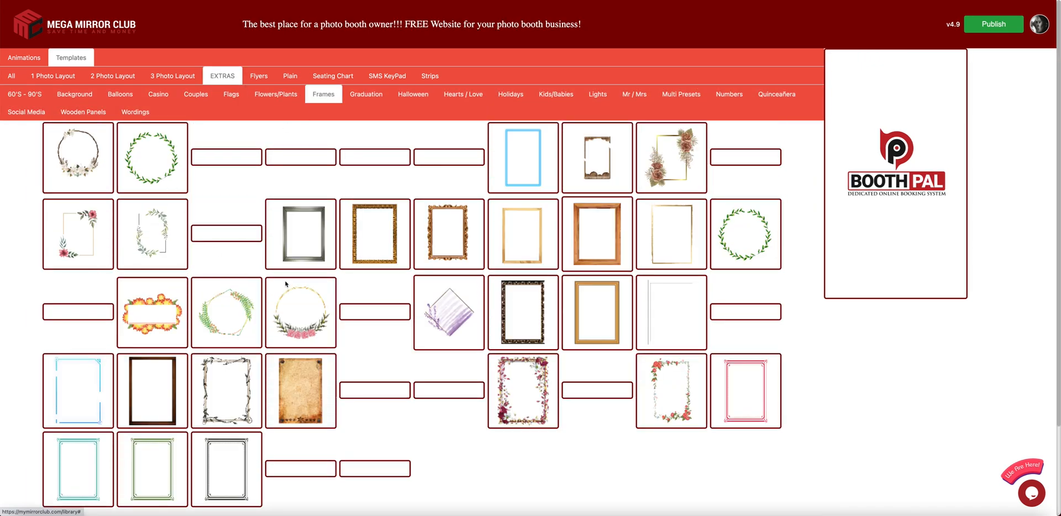
{"action": "scroll", "coordinate": [303, 283], "scroll_direction": "down", "scroll_amount": 1}
{"action": "scroll", "coordinate": [403, 269], "scroll_direction": "down", "scroll_amount": 1}
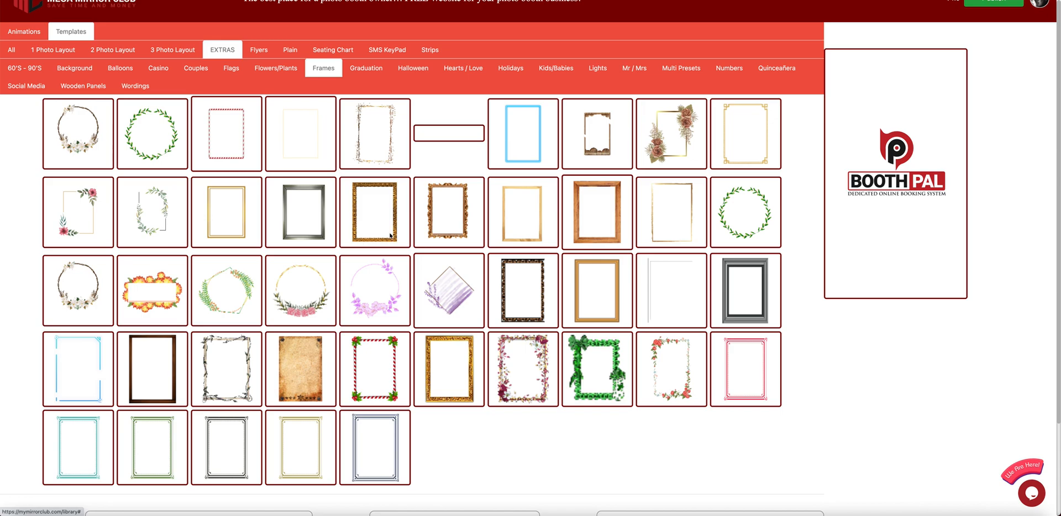
{"action": "left_click", "coordinate": [452, 345]}
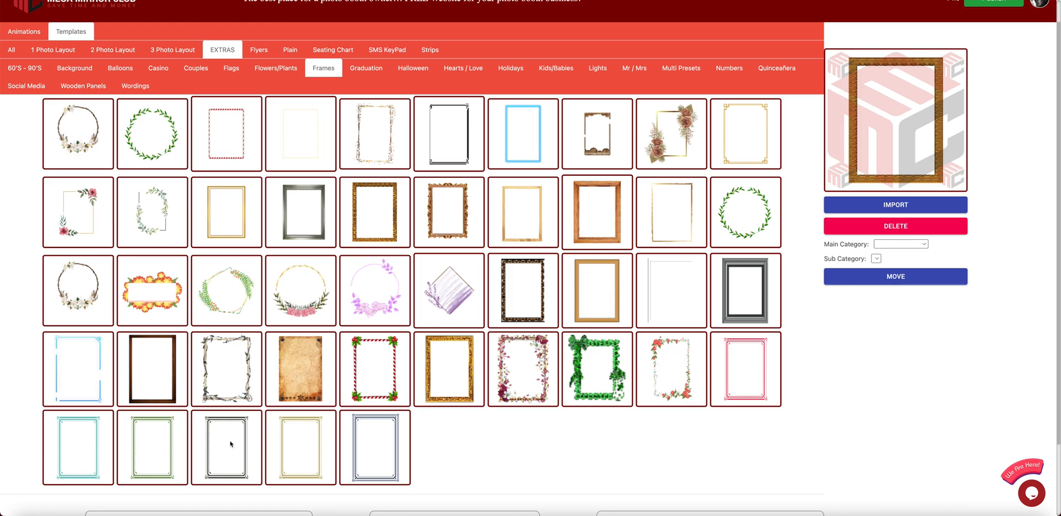
{"action": "left_click", "coordinate": [669, 214]}
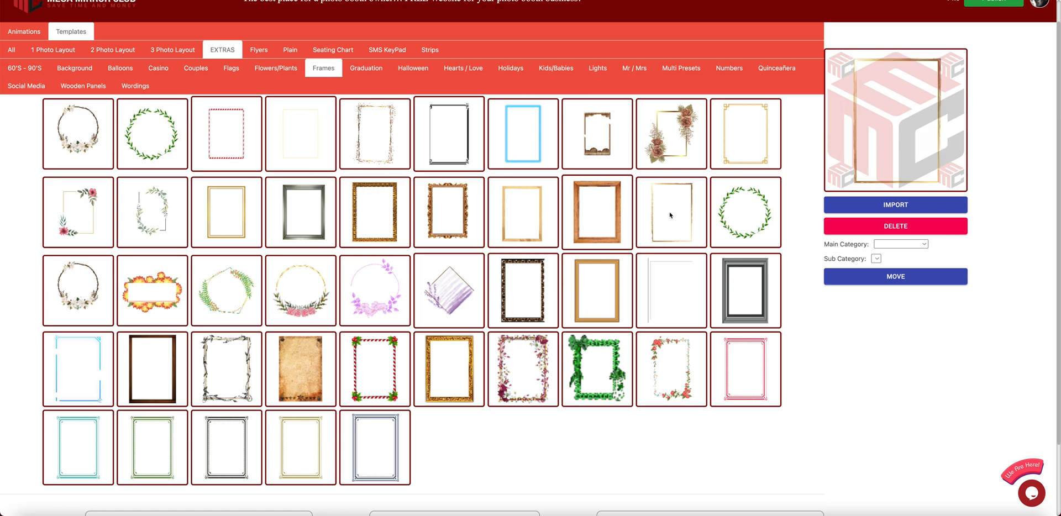
{"action": "left_click", "coordinate": [848, 213]}
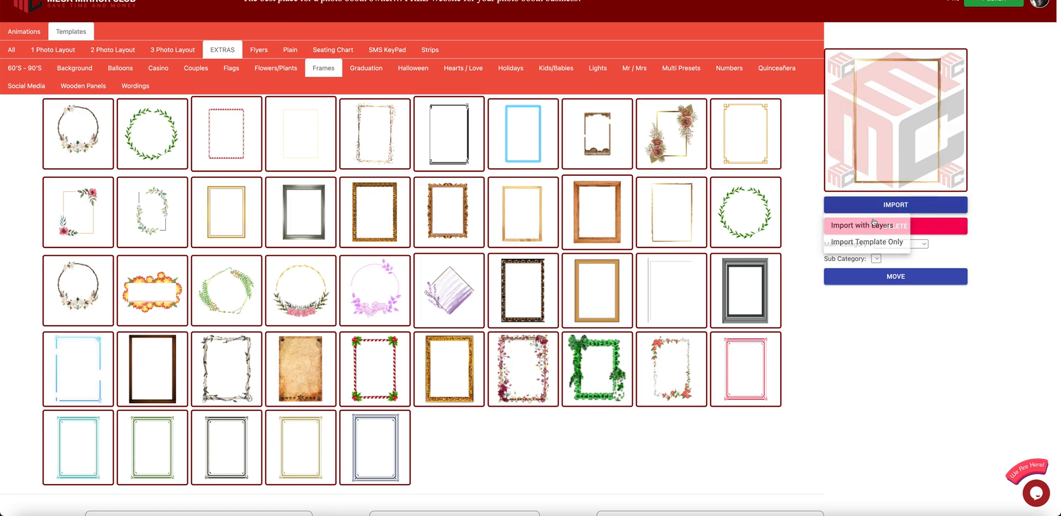
{"action": "left_click", "coordinate": [872, 244]}
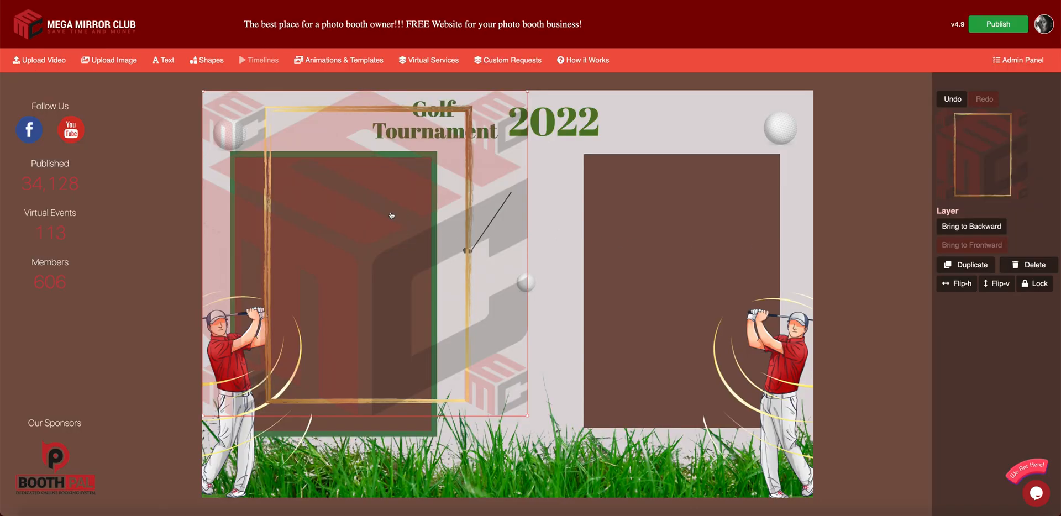
- Move the gold frame onto the right photo box and shrink it to fit
{"action": "left_click_drag", "start_coordinate": [666, 252], "coordinate": [694, 262]}
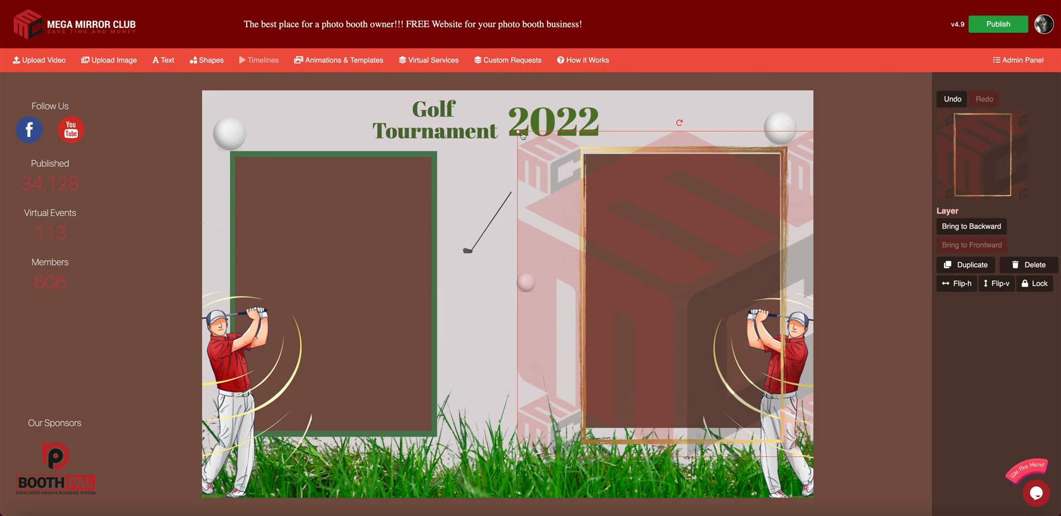
{"action": "left_click_drag", "start_coordinate": [518, 132], "coordinate": [537, 150]}
{"action": "left_click_drag", "start_coordinate": [642, 200], "coordinate": [630, 187]}
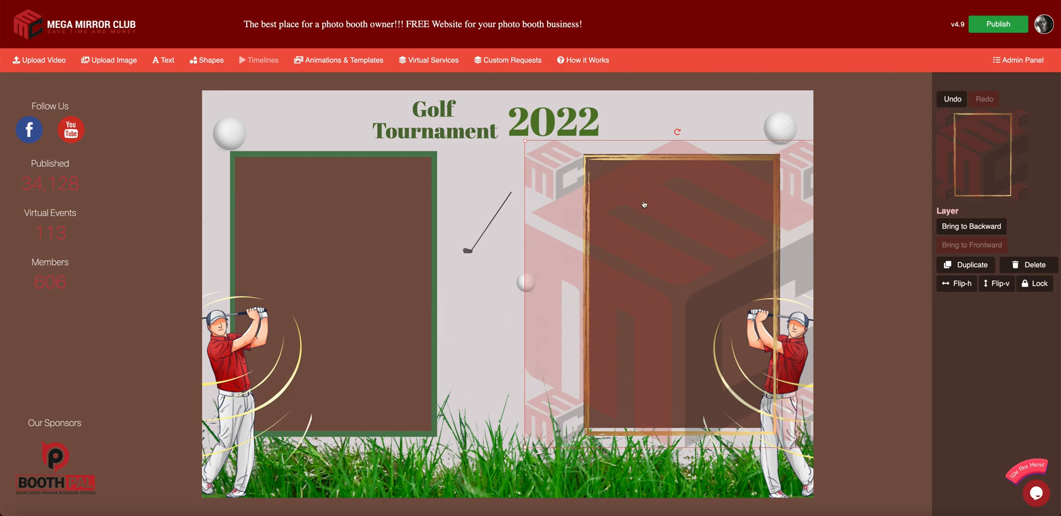
{"action": "key", "text": "Up"}
{"action": "key", "text": "Up"}
{"action": "key", "text": "Up"}
{"action": "key", "text": "Up"}
{"action": "key", "text": "Up"}
{"action": "key", "text": "Up"}
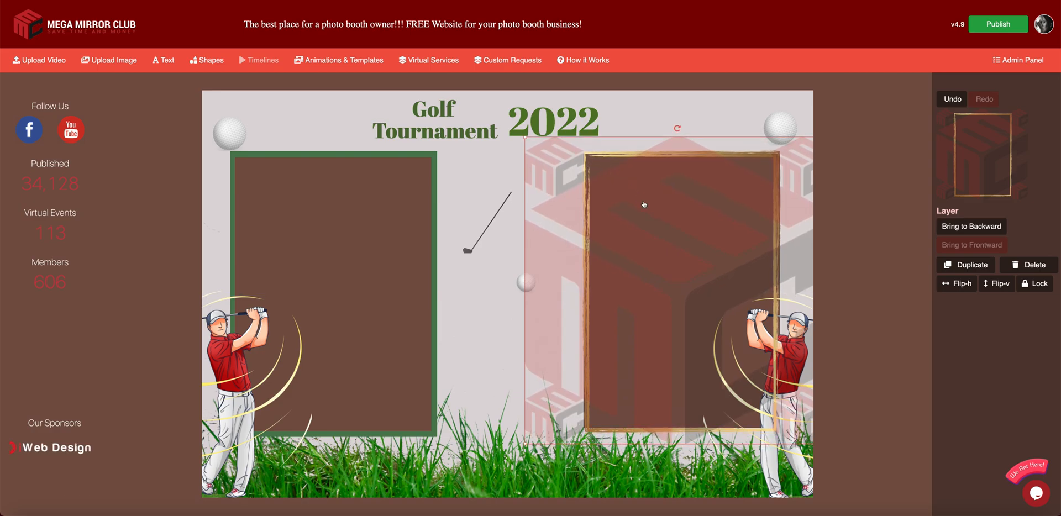
{"action": "key", "text": "Left"}
{"action": "key", "text": "Left"}
{"action": "key", "text": "Left"}
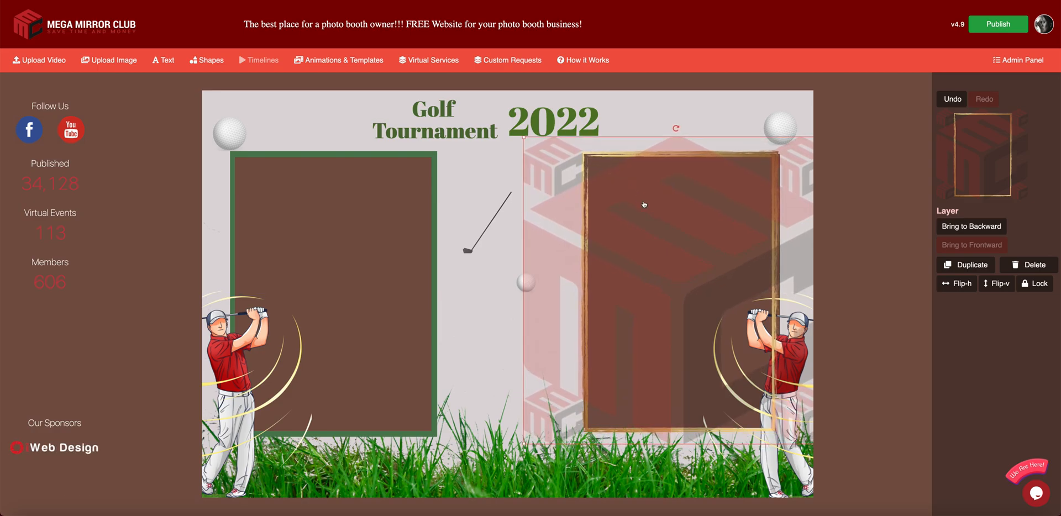
{"action": "key", "text": "ctrl+z"}
{"action": "key", "text": "Up"}
{"action": "key", "text": "Left"}
{"action": "key", "text": "ctrl+z"}
{"action": "key", "text": "ctrl+z"}
{"action": "key", "text": "ctrl+z"}
{"action": "key", "text": "ctrl+z"}
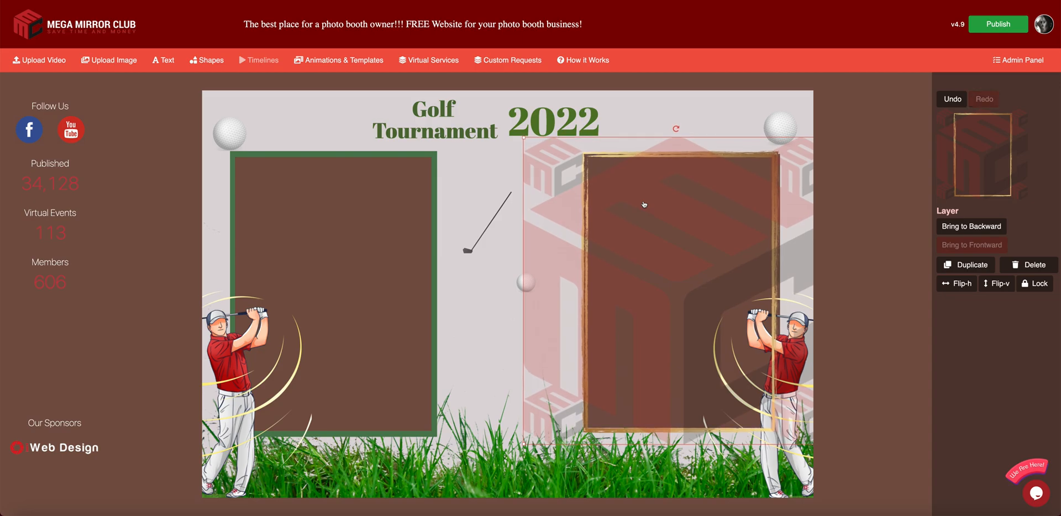
- Fine-tune the gold frame's size and position around the right photo box with arrow nudges
{"action": "key", "text": "Up"}
{"action": "mouse_move", "coordinate": [628, 197]}
{"action": "left_mouse_down"}
{"action": "mouse_move", "coordinate": [562, 197]}
{"action": "mouse_move", "coordinate": [626, 198]}
{"action": "left_mouse_up"}
{"action": "key", "text": "Right"}
{"action": "key", "text": "Down"}
{"action": "key", "text": "Down"}
{"action": "key", "text": "Down"}
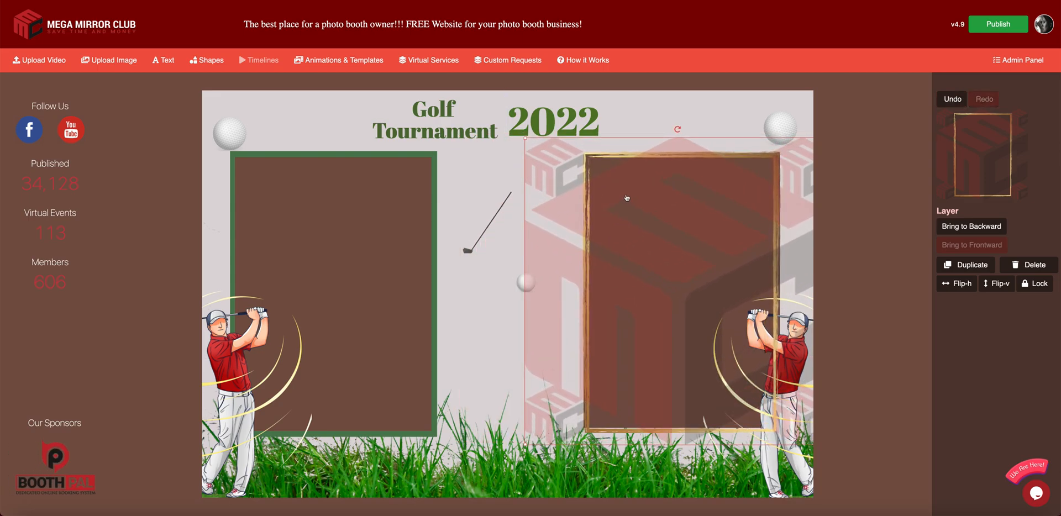
{"action": "key", "text": "Right"}
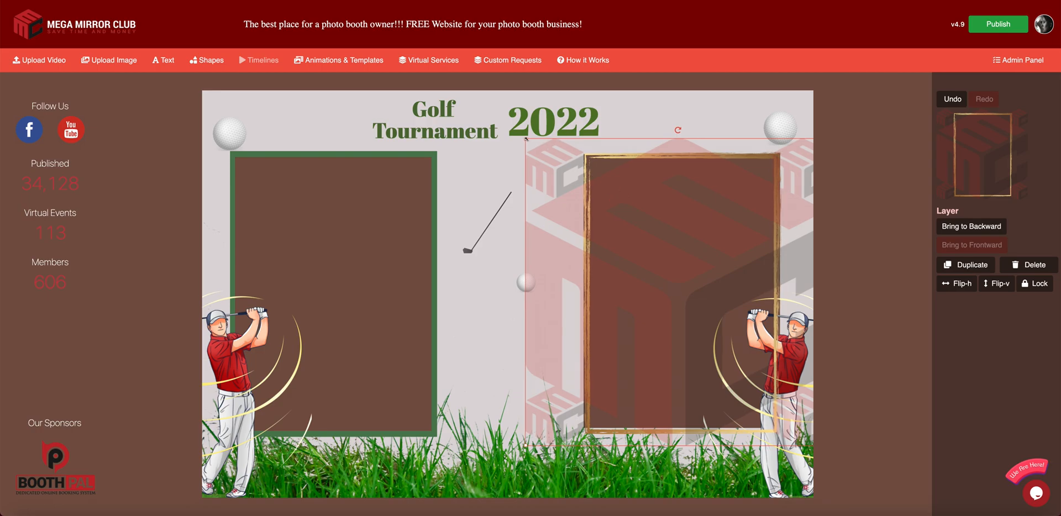
{"action": "left_click_drag", "start_coordinate": [526, 139], "coordinate": [521, 135]}
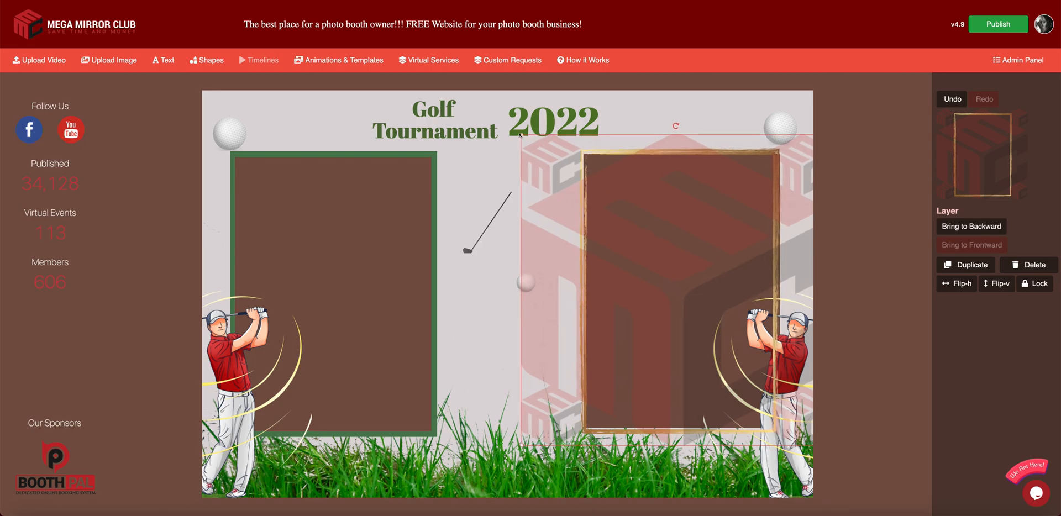
{"action": "key", "text": "Up"}
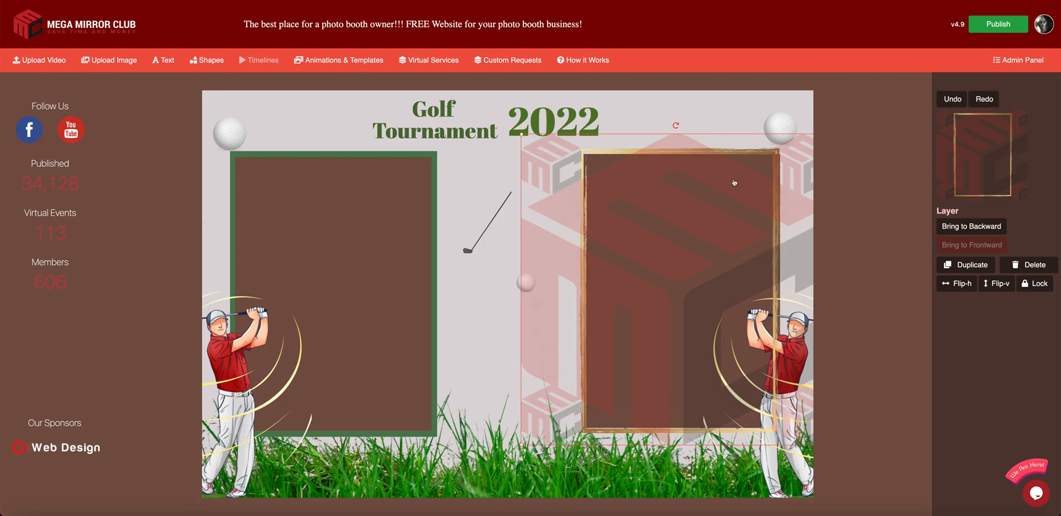
{"action": "left_click", "coordinate": [864, 226]}
- Duplicate the gold frame and place the copy around the left photo box
{"action": "left_click", "coordinate": [700, 218]}
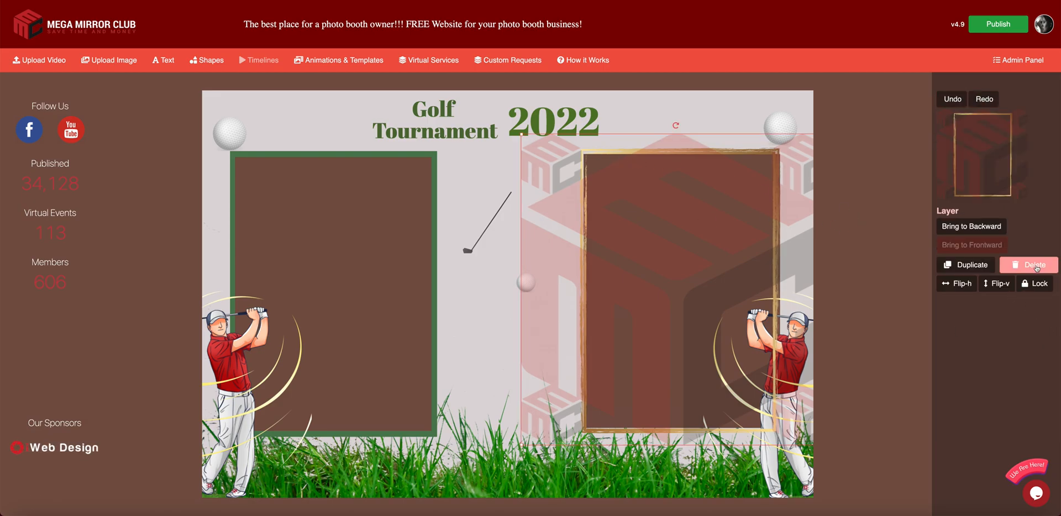
{"action": "left_click", "coordinate": [966, 265]}
{"action": "left_click_drag", "start_coordinate": [682, 260], "coordinate": [325, 238]}
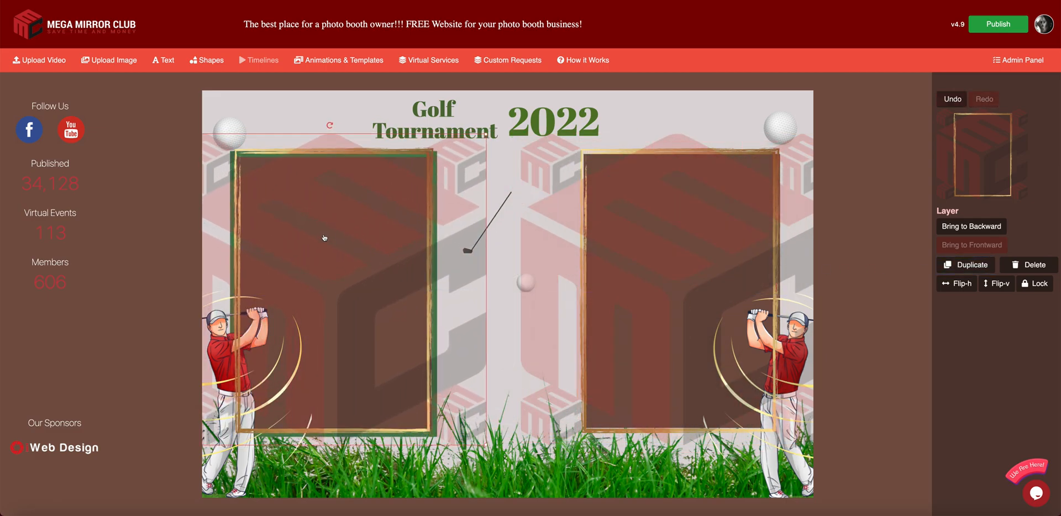
{"action": "key", "text": "Up"}
{"action": "key", "text": "Down"}
{"action": "key", "text": "Down"}
{"action": "key", "text": "Down"}
{"action": "key", "text": "Down"}
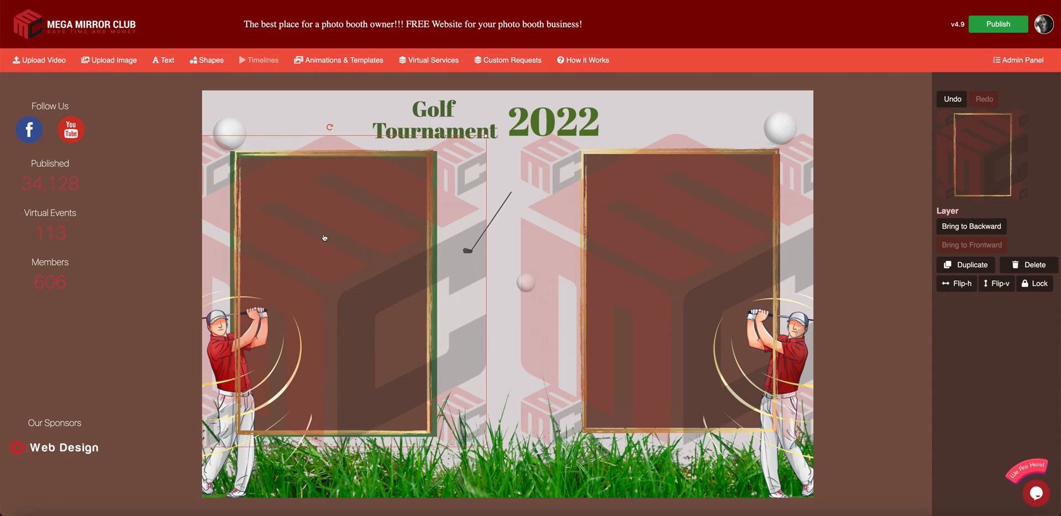
{"action": "left_click", "coordinate": [545, 205]}
- Reposition the Golf Tournament title to open space between it and 2022
{"action": "left_click", "coordinate": [526, 84]}
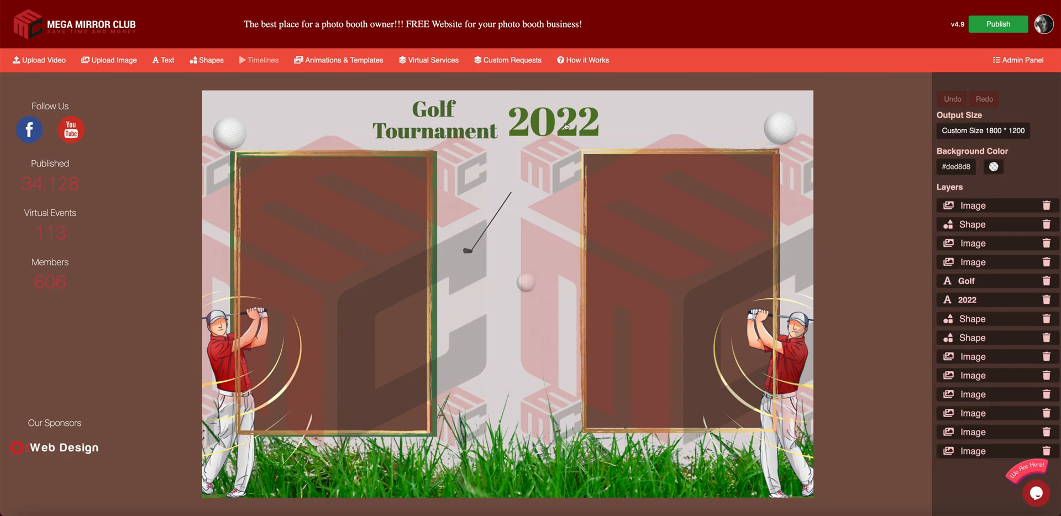
{"action": "left_click", "coordinate": [447, 117]}
{"action": "left_click_drag", "start_coordinate": [450, 127], "coordinate": [420, 129]}
{"action": "left_click", "coordinate": [550, 123]}
{"action": "left_click_drag", "start_coordinate": [550, 123], "coordinate": [594, 123]}
- Move the grass down and enlarge it from its top-right corner to fill the canvas bottom
{"action": "left_click", "coordinate": [791, 377]}
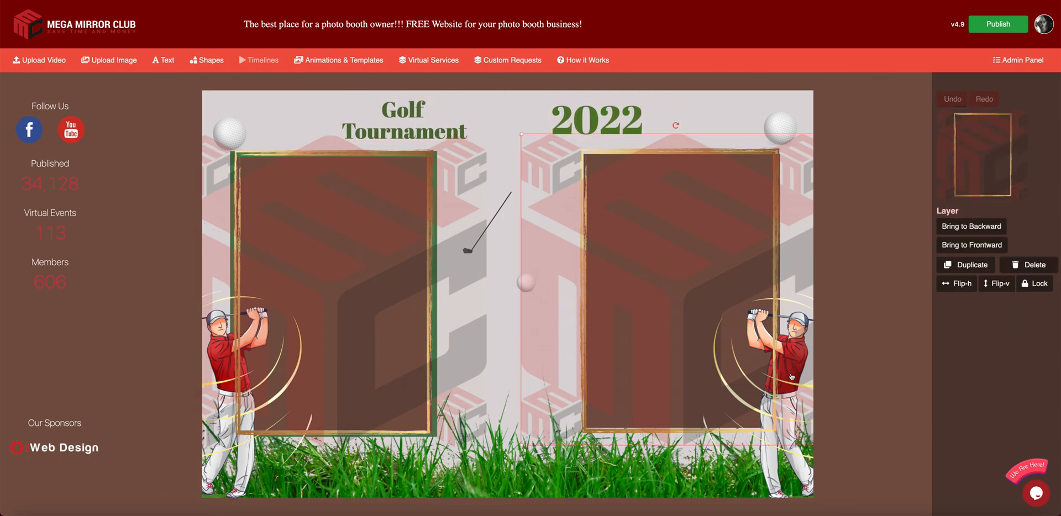
{"action": "left_click", "coordinate": [539, 463]}
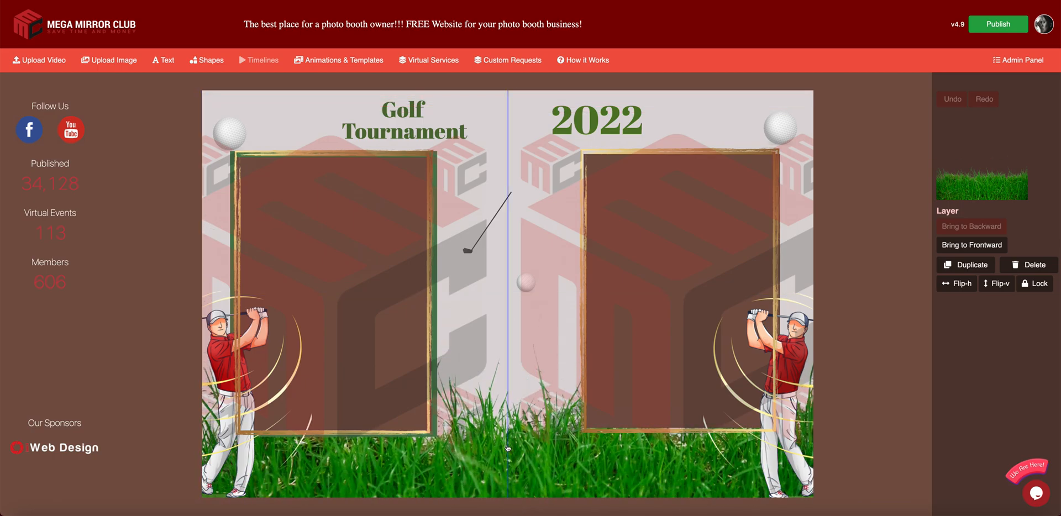
{"action": "left_click_drag", "start_coordinate": [513, 440], "coordinate": [432, 447]}
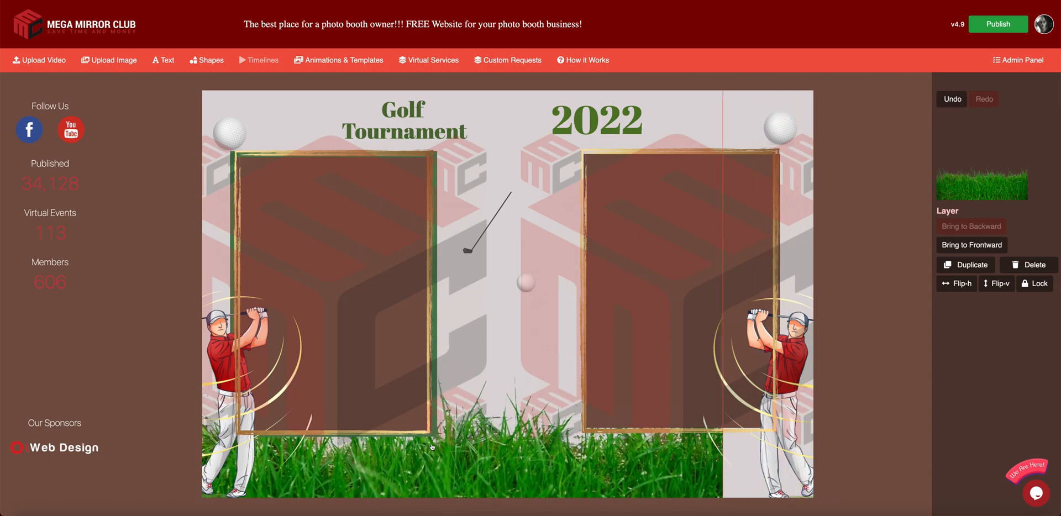
{"action": "left_click_drag", "start_coordinate": [615, 424], "coordinate": [576, 511]}
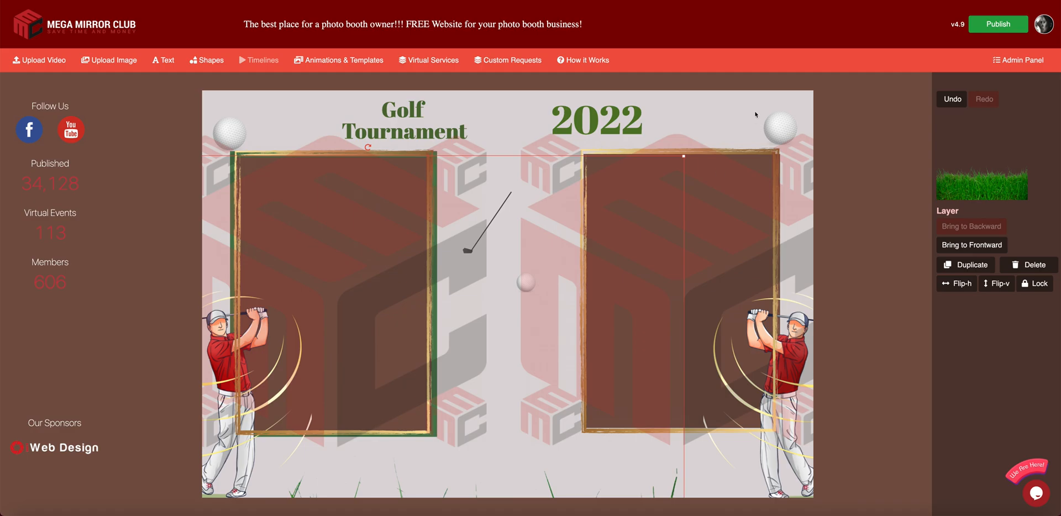
{"action": "left_click_drag", "start_coordinate": [689, 152], "coordinate": [817, 65]}
{"action": "left_click_drag", "start_coordinate": [458, 459], "coordinate": [501, 351]}
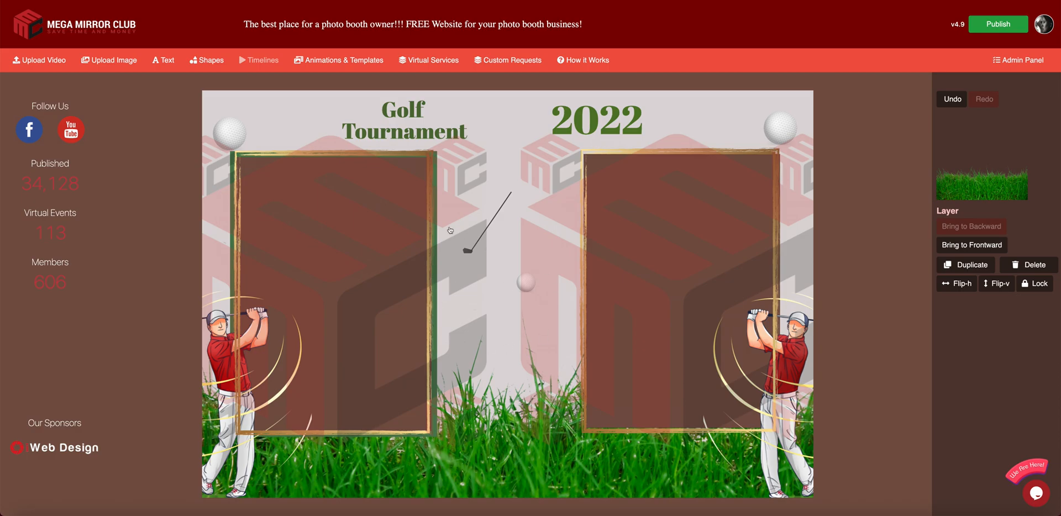
{"action": "left_click", "coordinate": [766, 84]}
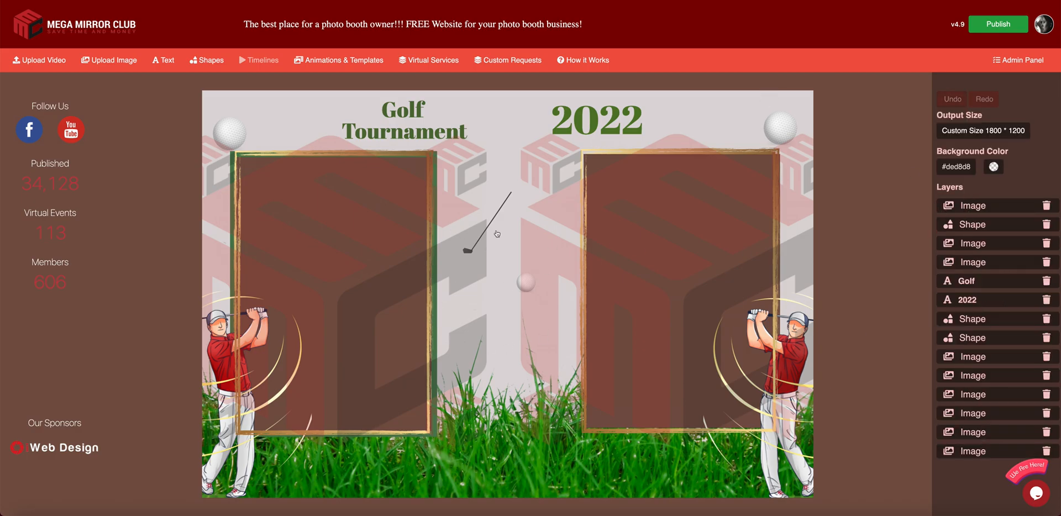
{"action": "left_click", "coordinate": [524, 422]}
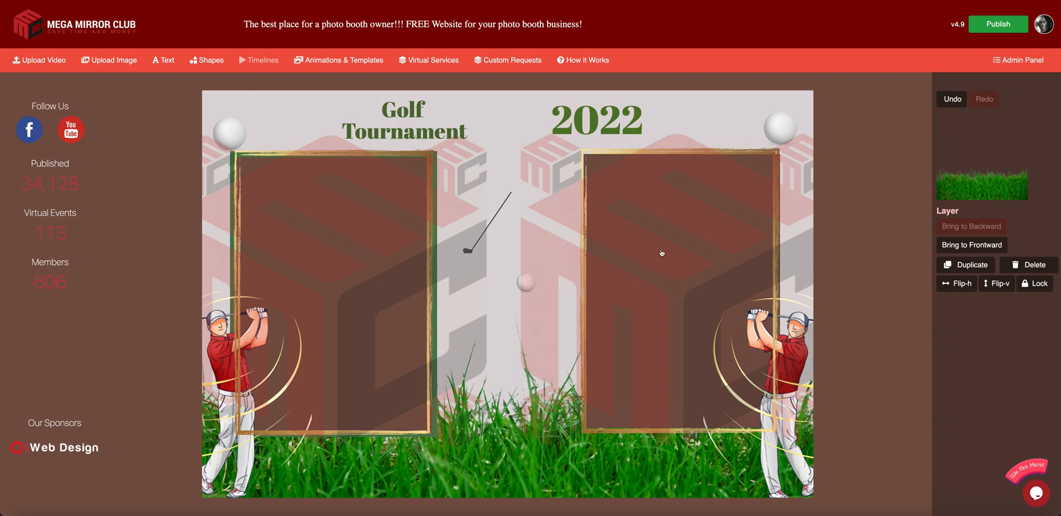
{"action": "left_click", "coordinate": [729, 184]}
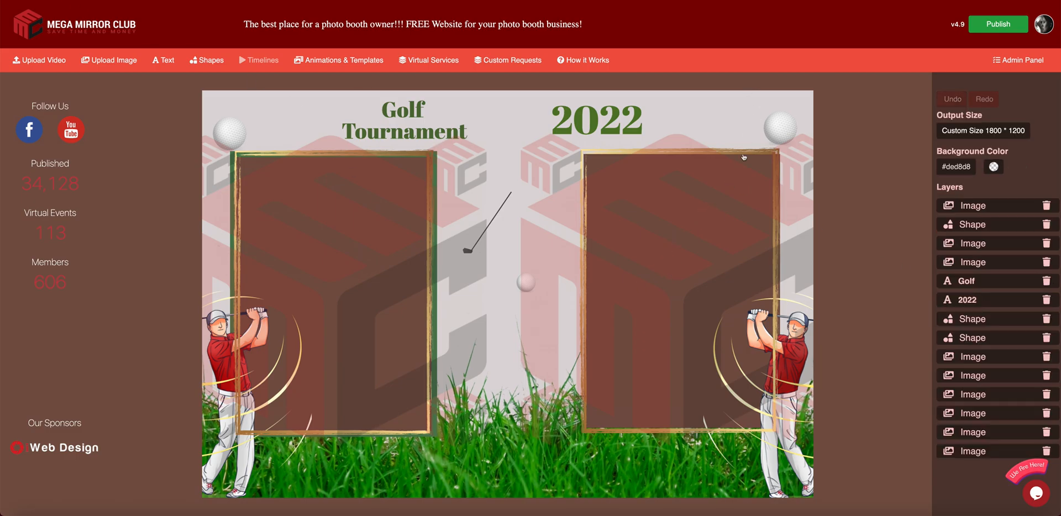
- Delete the gold frame from the left photo box and shift its brown rectangle up-left
{"action": "left_click", "coordinate": [1029, 264]}
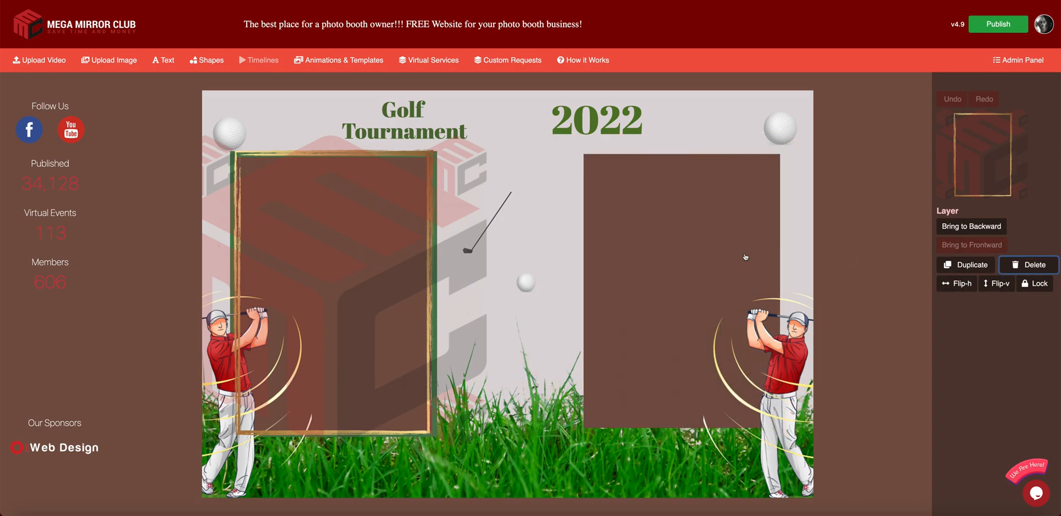
{"action": "left_click", "coordinate": [708, 236]}
{"action": "left_click_drag", "start_coordinate": [708, 236], "coordinate": [674, 225]}
- Add a transparent square, rotate it horizontal and stretch it wide across the template's middle
{"action": "left_click", "coordinate": [207, 60]}
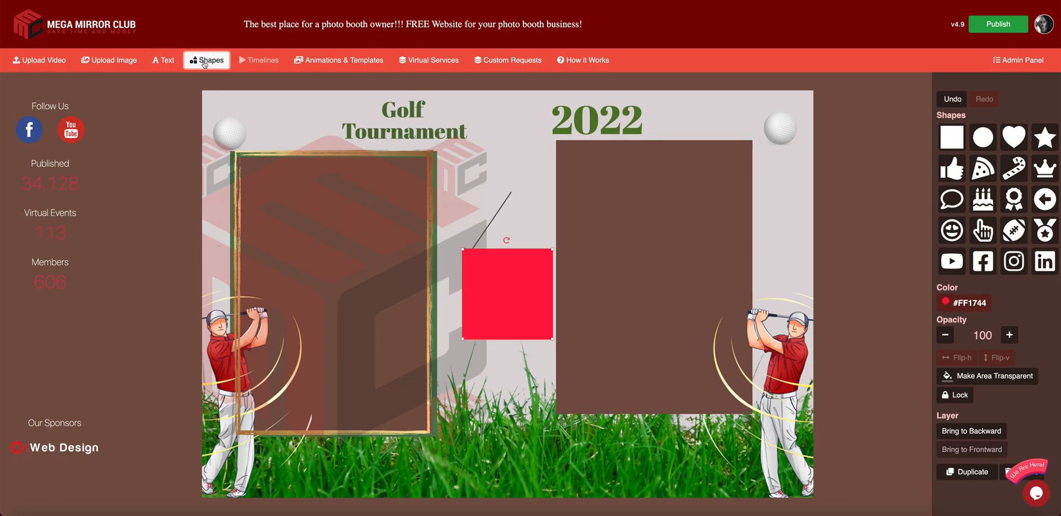
{"action": "left_click_drag", "start_coordinate": [468, 282], "coordinate": [463, 227]}
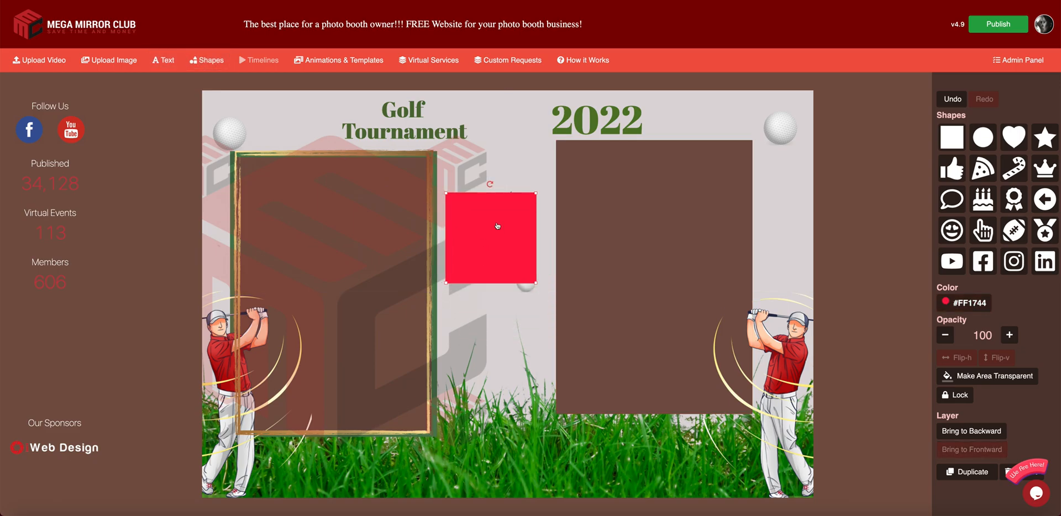
{"action": "left_click", "coordinate": [989, 376]}
{"action": "left_click_drag", "start_coordinate": [496, 254], "coordinate": [500, 253]}
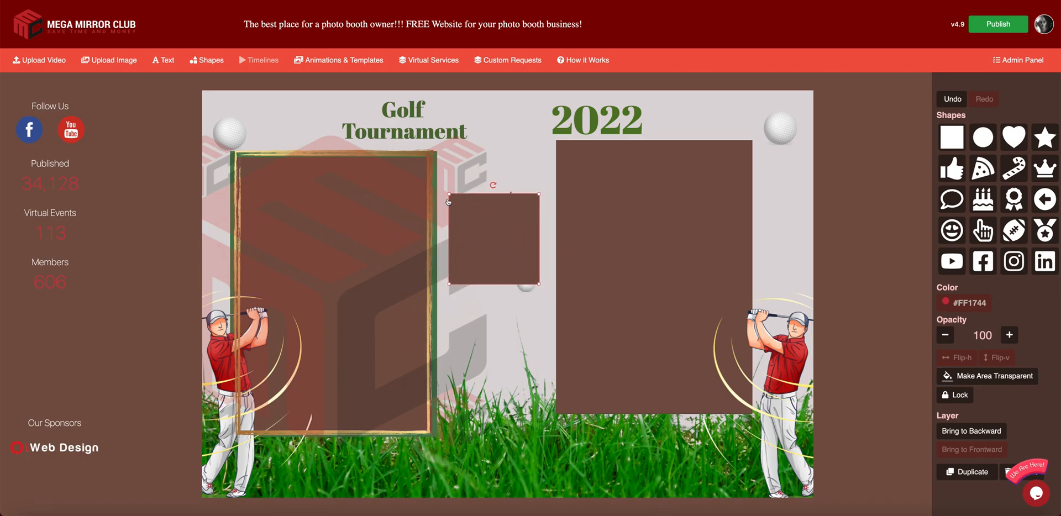
{"action": "left_click_drag", "start_coordinate": [449, 193], "coordinate": [488, 187]}
{"action": "left_click_drag", "start_coordinate": [504, 218], "coordinate": [500, 199]}
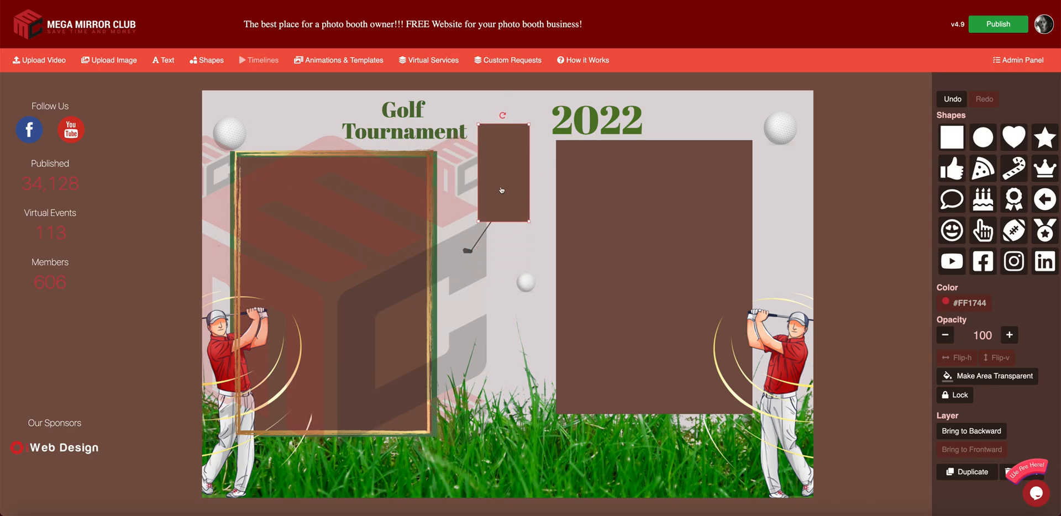
{"action": "left_click_drag", "start_coordinate": [502, 115], "coordinate": [447, 175]}
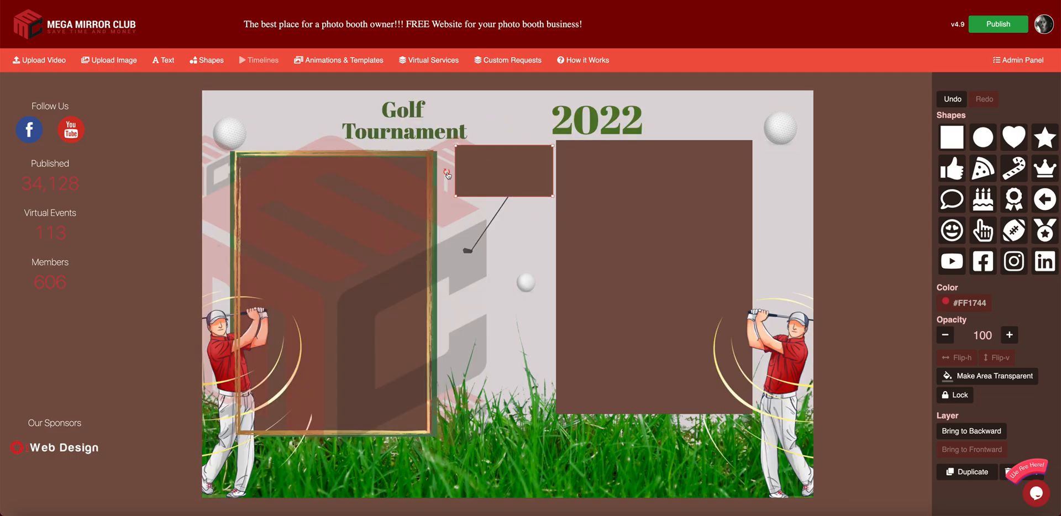
{"action": "left_click_drag", "start_coordinate": [553, 197], "coordinate": [805, 379]}
{"action": "left_click_drag", "start_coordinate": [704, 342], "coordinate": [583, 343]}
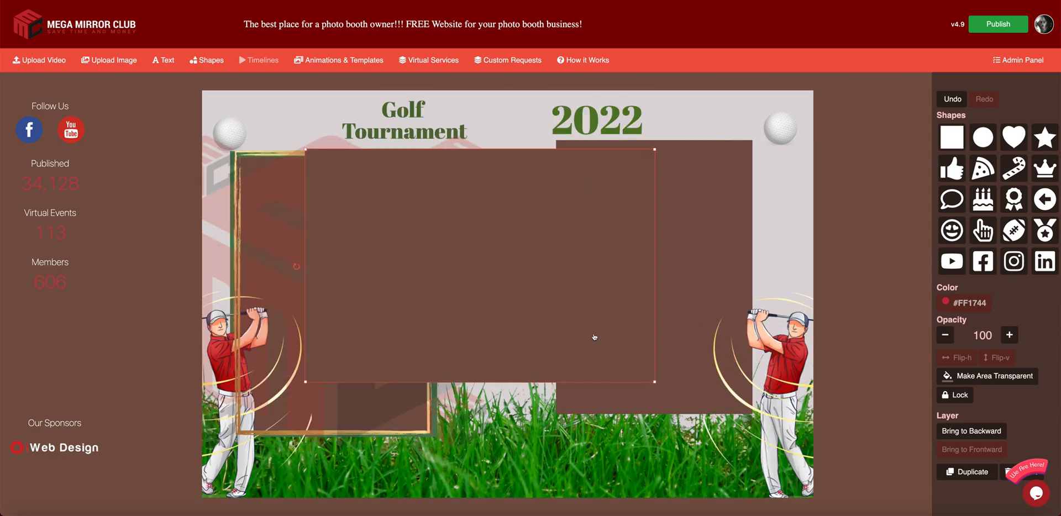
{"action": "left_click", "coordinate": [583, 344]}
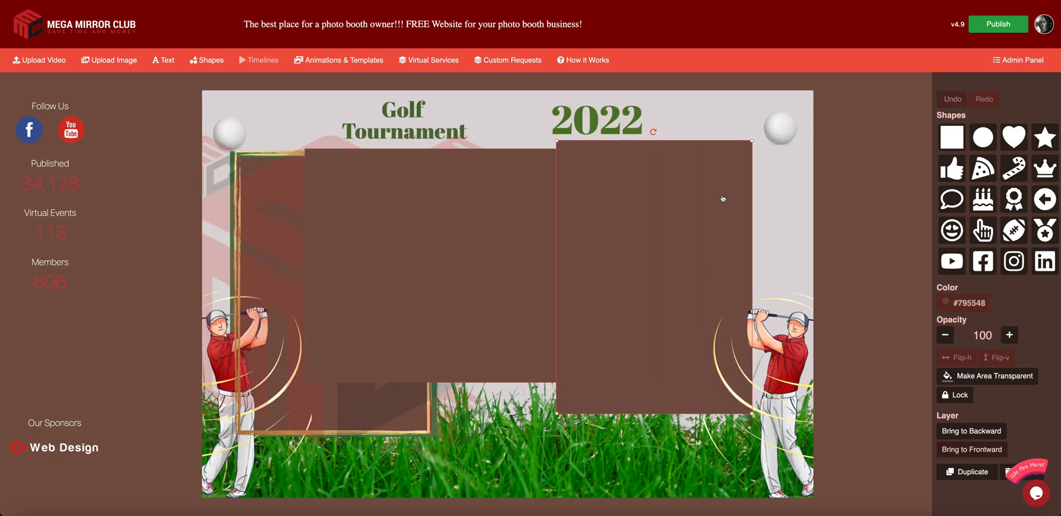
- Delete the right brown photo box, the other gold frame, the old left rectangle and the green frame
{"action": "left_click", "coordinate": [1005, 472]}
{"action": "left_click", "coordinate": [335, 413]}
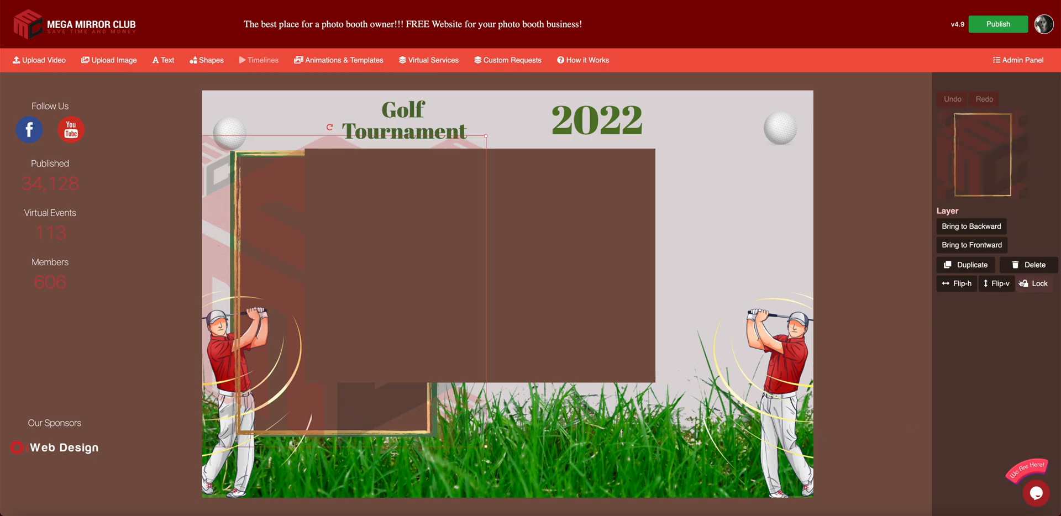
{"action": "left_click", "coordinate": [1028, 265]}
{"action": "left_click", "coordinate": [402, 386]}
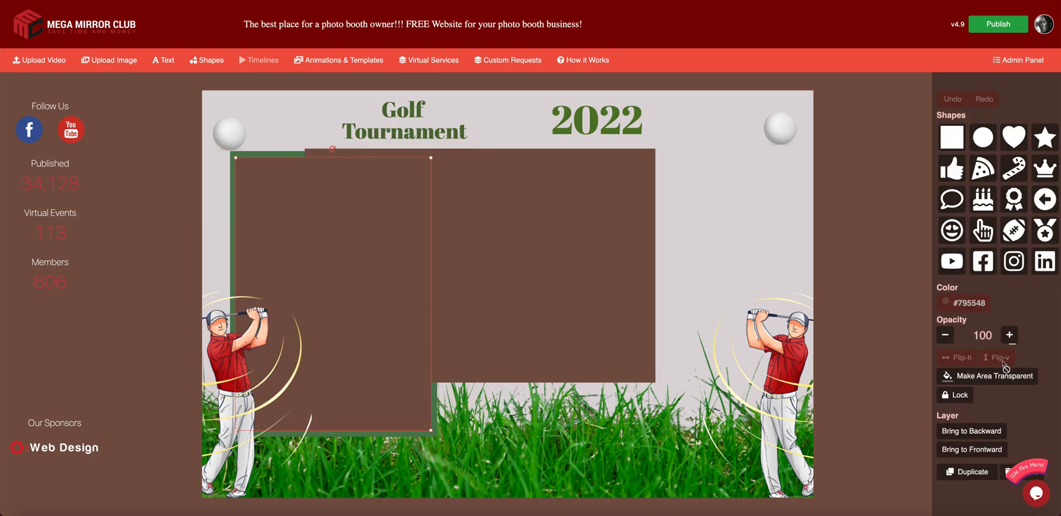
{"action": "left_click", "coordinate": [1007, 472]}
{"action": "left_click", "coordinate": [311, 361]}
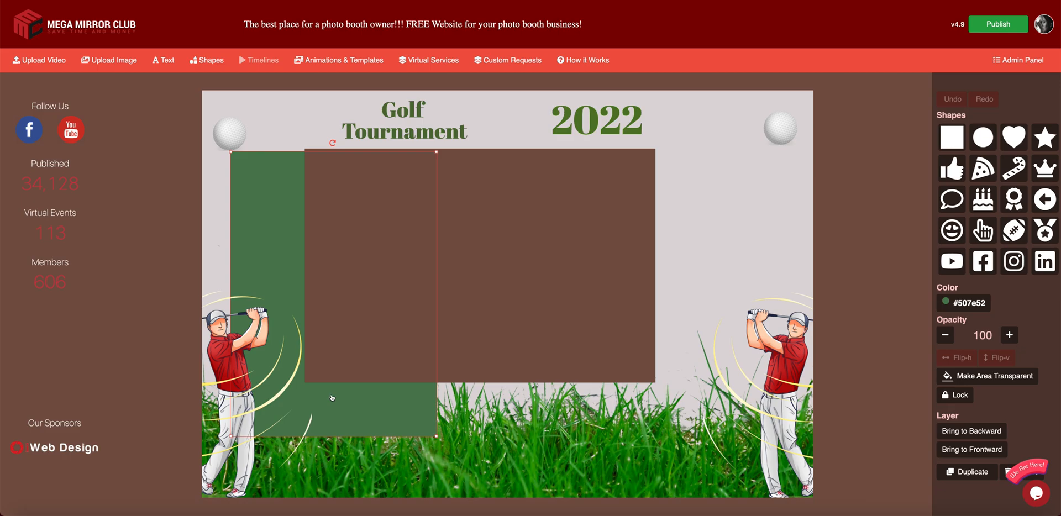
{"action": "left_click", "coordinate": [1005, 473]}
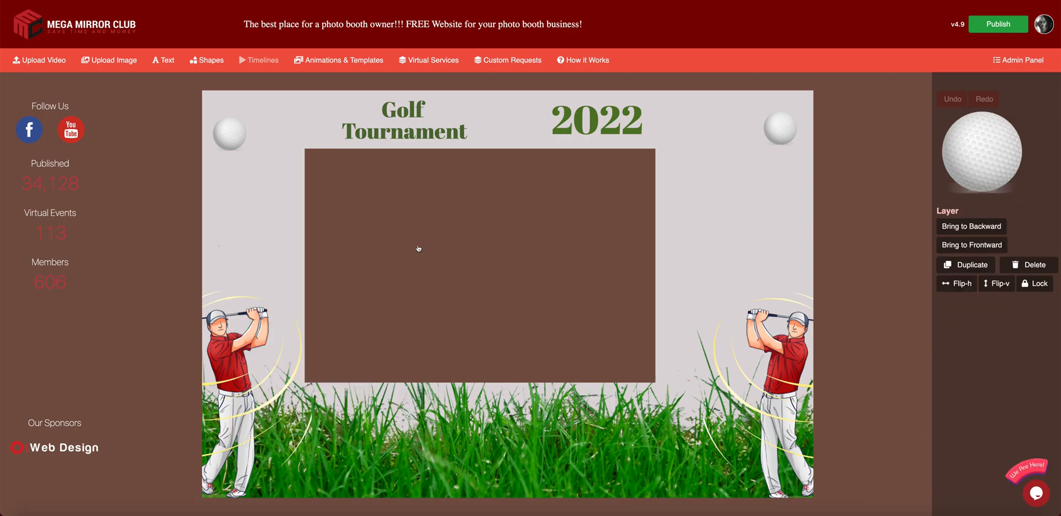
- Enlarge the brown photo area to fill the space between the golfers
{"action": "left_click_drag", "start_coordinate": [418, 248], "coordinate": [360, 241]}
{"action": "left_click_drag", "start_coordinate": [594, 373], "coordinate": [673, 434]}
{"action": "left_click_drag", "start_coordinate": [612, 386], "coordinate": [647, 398]}
- Centre the Golf Tournament title with 2022 beside it and move both golf balls in to flank it
{"action": "left_click_drag", "start_coordinate": [412, 133], "coordinate": [454, 137]}
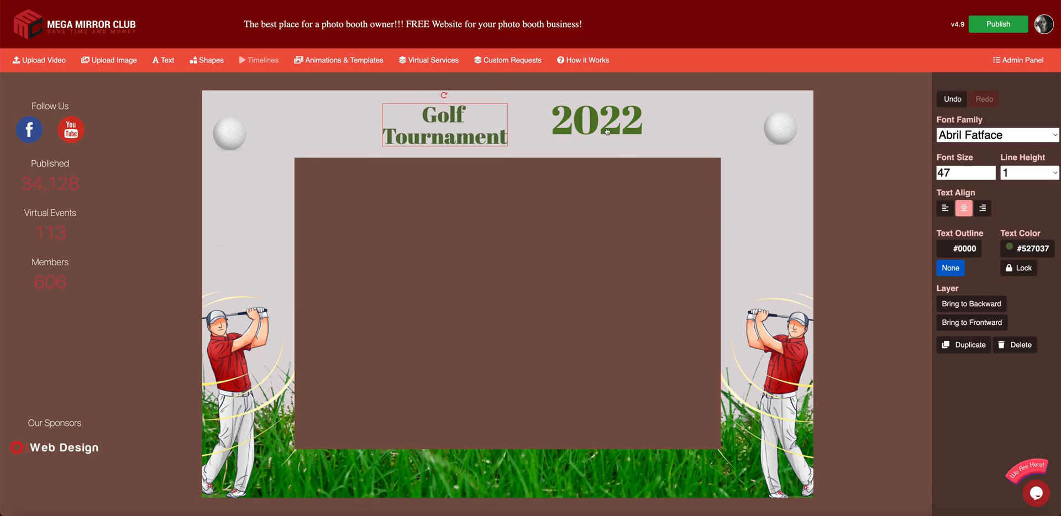
{"action": "left_click_drag", "start_coordinate": [607, 131], "coordinate": [592, 137]}
{"action": "left_click_drag", "start_coordinate": [788, 132], "coordinate": [723, 143]}
{"action": "left_click_drag", "start_coordinate": [228, 144], "coordinate": [294, 149]}
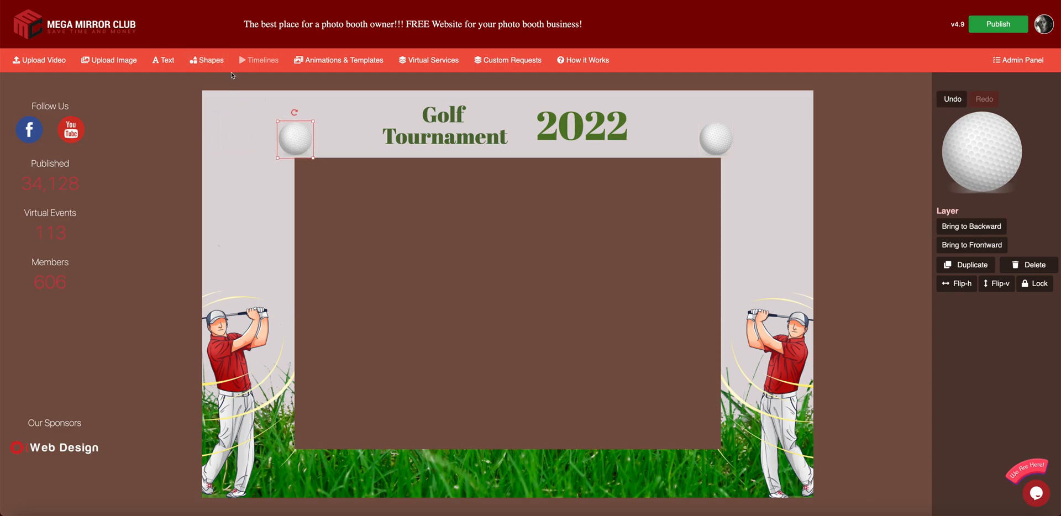
{"action": "left_click", "coordinate": [476, 246]}
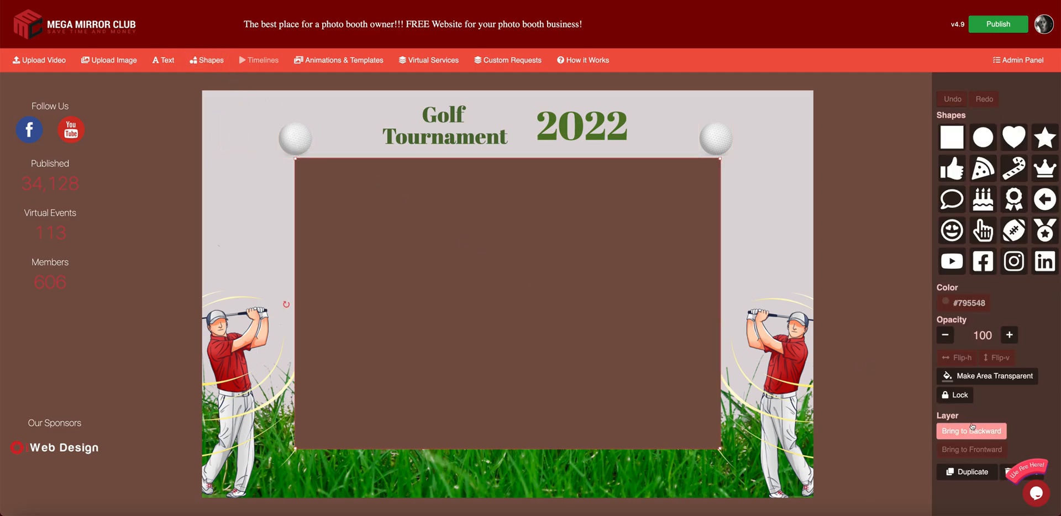
- Colour the photo area rectangle dark green (#5a7948)
{"action": "left_click", "coordinate": [977, 379]}
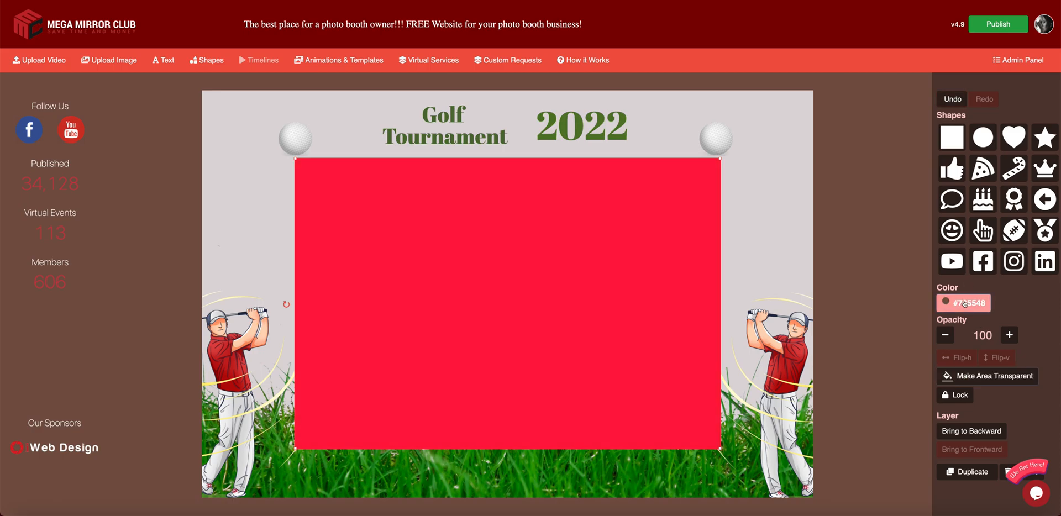
{"action": "left_click", "coordinate": [964, 303]}
{"action": "left_click", "coordinate": [548, 307]}
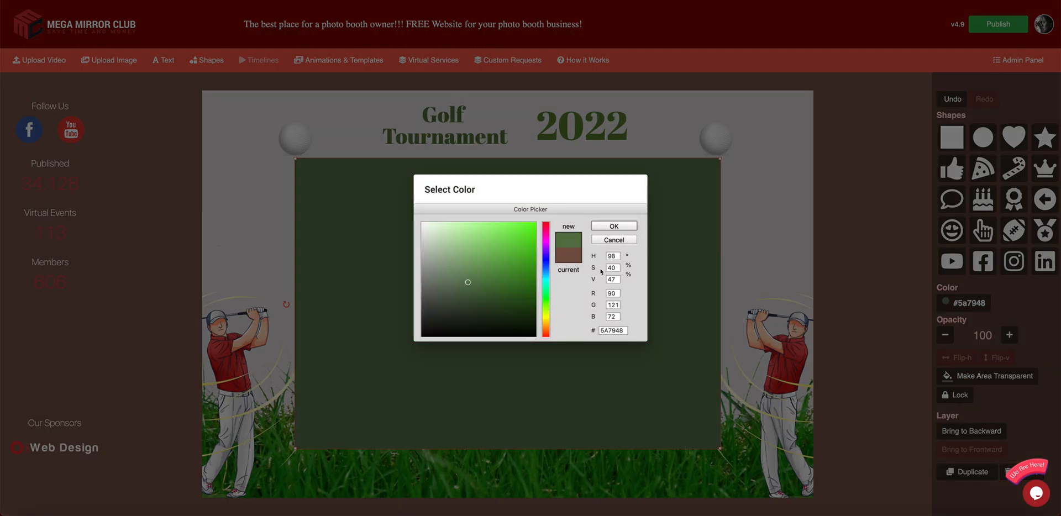
{"action": "left_click", "coordinate": [614, 226]}
- Add a transparent square stretched just inside the green rectangle, leaving a thin green border
{"action": "left_click", "coordinate": [204, 62]}
{"action": "left_click_drag", "start_coordinate": [499, 302], "coordinate": [346, 213]}
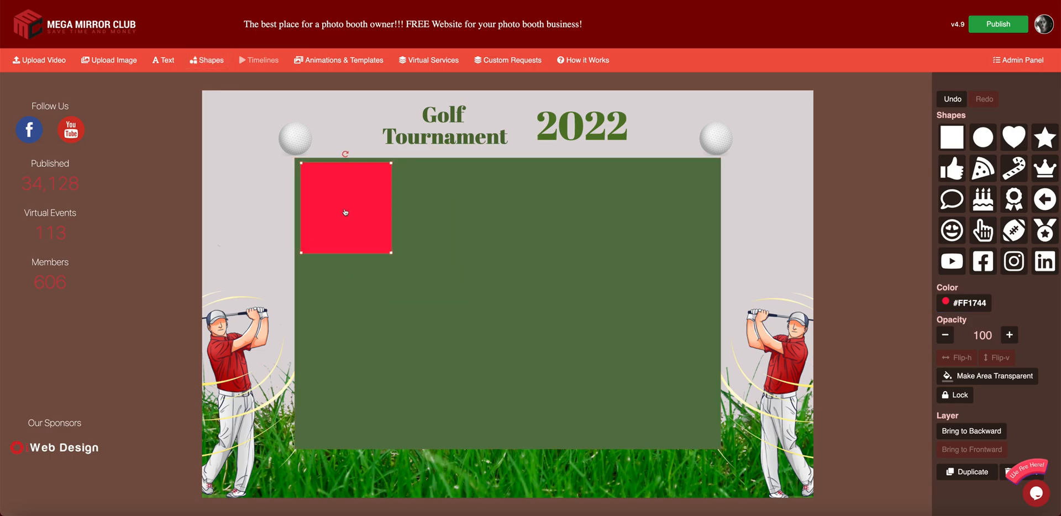
{"action": "left_click_drag", "start_coordinate": [391, 253], "coordinate": [715, 445]}
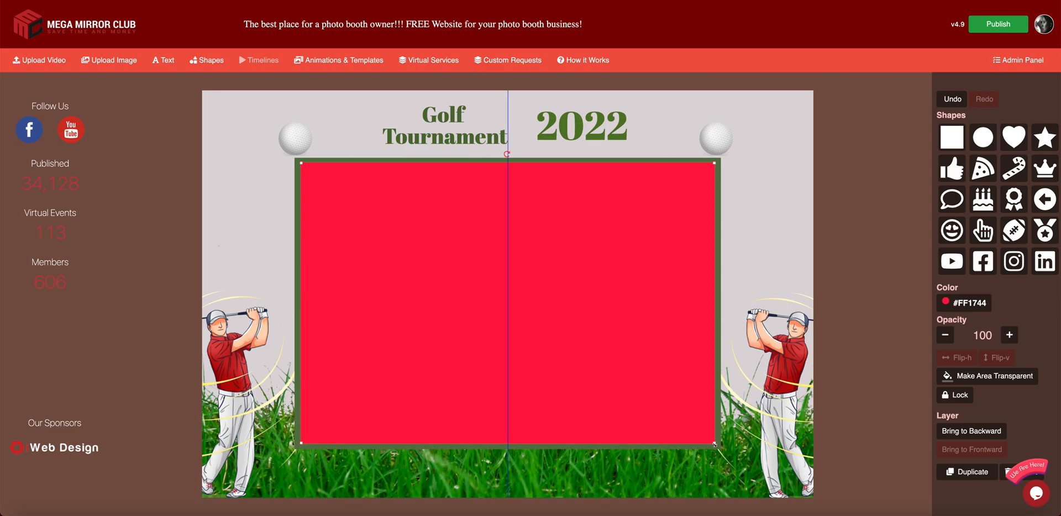
{"action": "left_click_drag", "start_coordinate": [714, 444], "coordinate": [716, 445]}
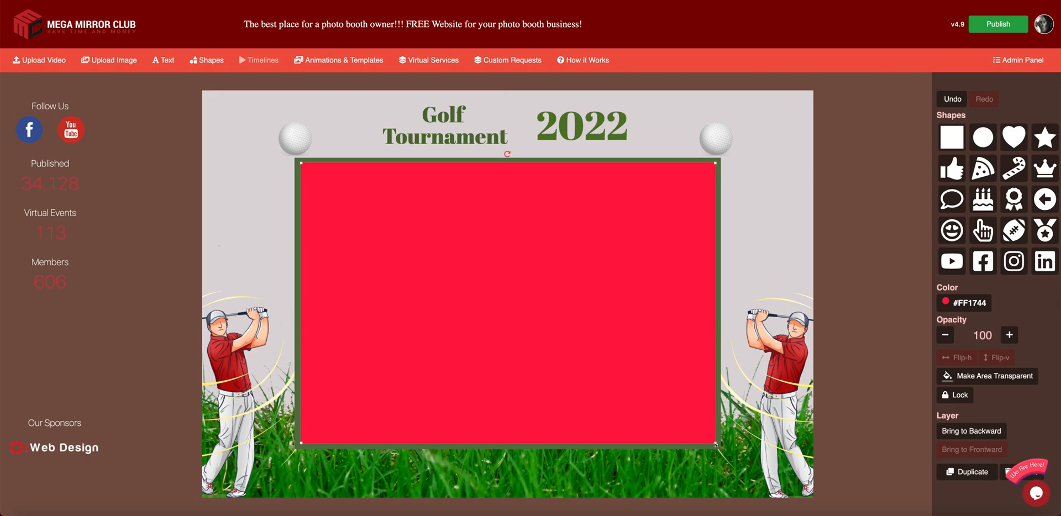
{"action": "left_click", "coordinate": [952, 303]}
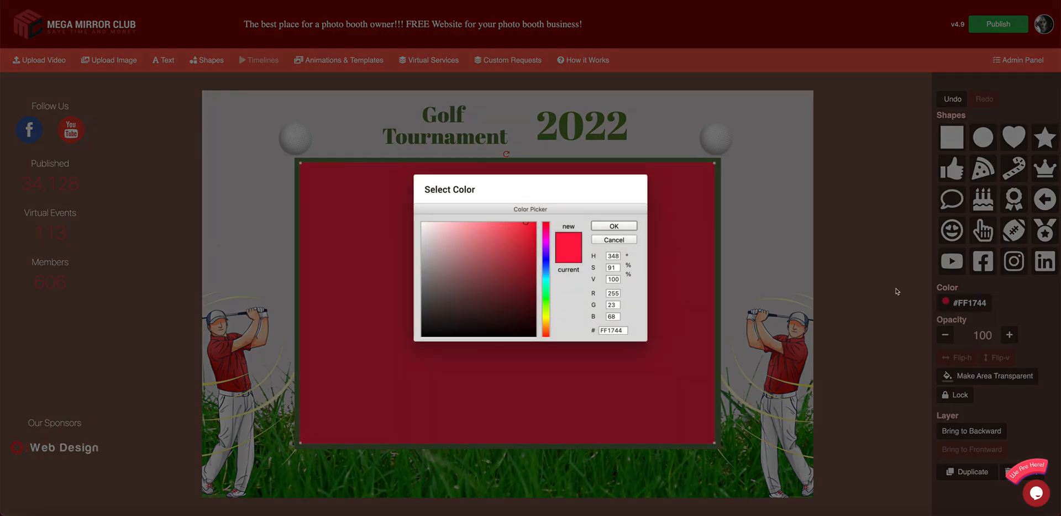
{"action": "left_click", "coordinate": [613, 226]}
{"action": "left_click", "coordinate": [987, 376]}
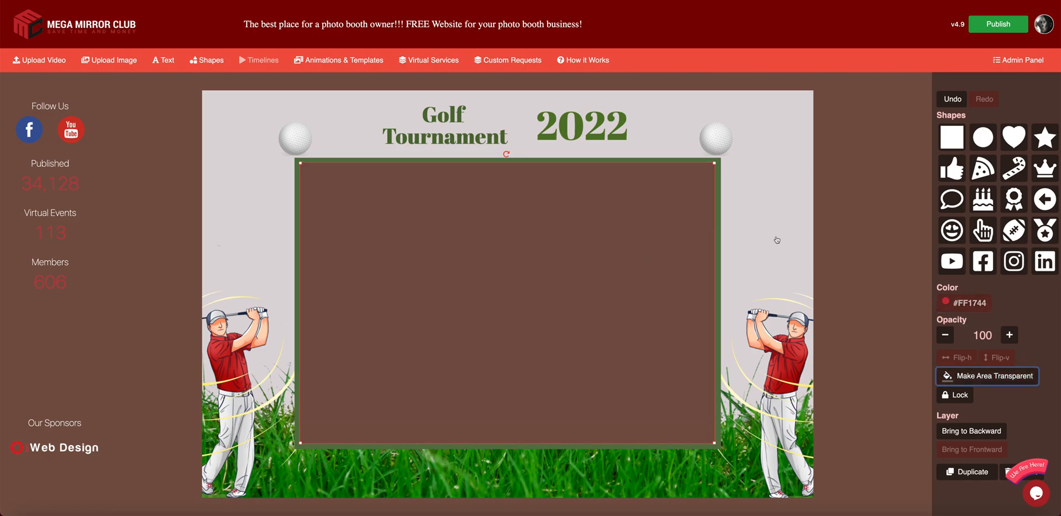
{"action": "left_click", "coordinate": [838, 234]}
{"action": "left_click", "coordinate": [549, 229]}
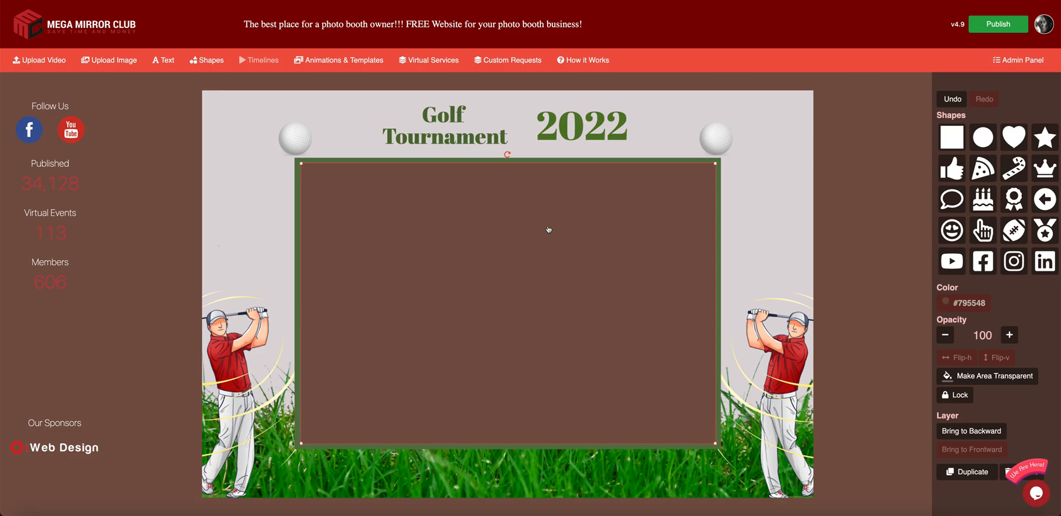
{"action": "key", "text": "Left"}
{"action": "left_click", "coordinate": [884, 207]}
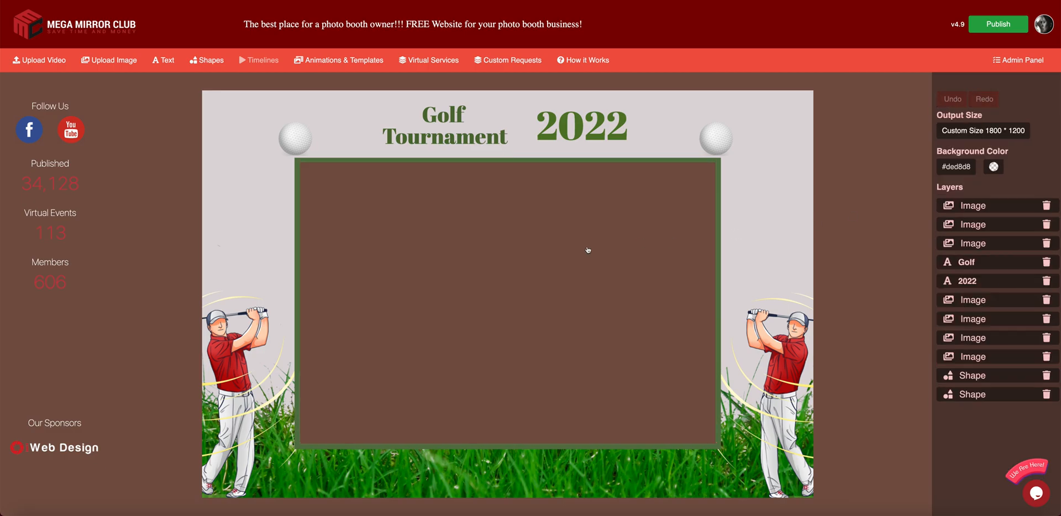
- Raise the brown photo area about 15 px and move the green frame up to match
{"action": "left_click", "coordinate": [566, 254]}
{"action": "left_click_drag", "start_coordinate": [565, 254], "coordinate": [566, 237]}
{"action": "left_click", "coordinate": [854, 258]}
{"action": "left_click", "coordinate": [719, 268]}
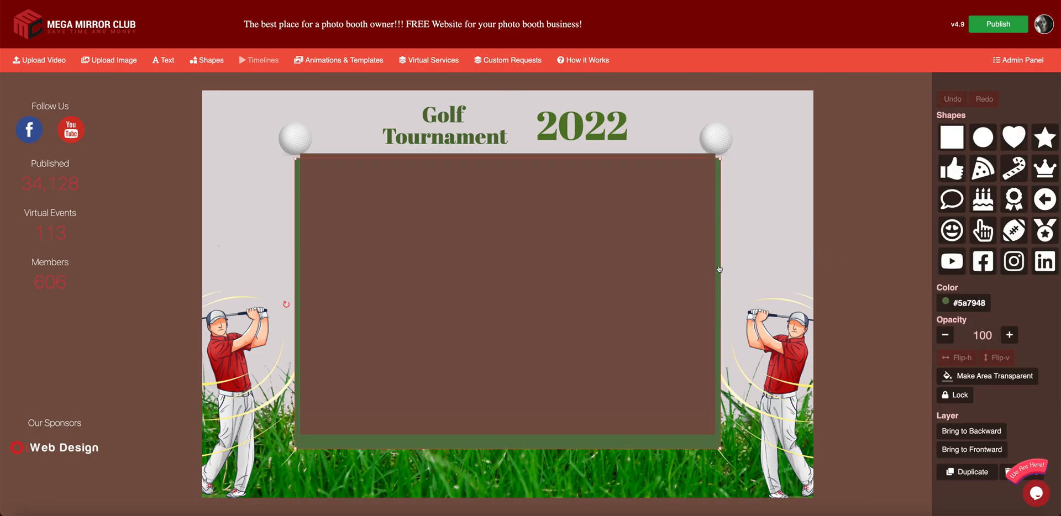
{"action": "left_click_drag", "start_coordinate": [719, 246], "coordinate": [717, 263]}
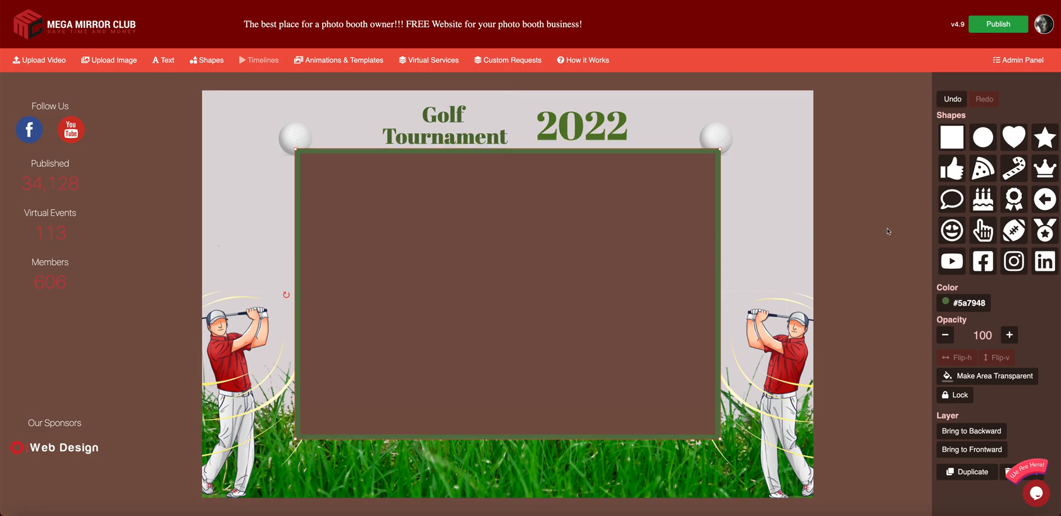
{"action": "left_click", "coordinate": [887, 228]}
- Move both golfers closer to the frame and raise the golf balls beside the title
{"action": "left_click_drag", "start_coordinate": [230, 415], "coordinate": [260, 412]}
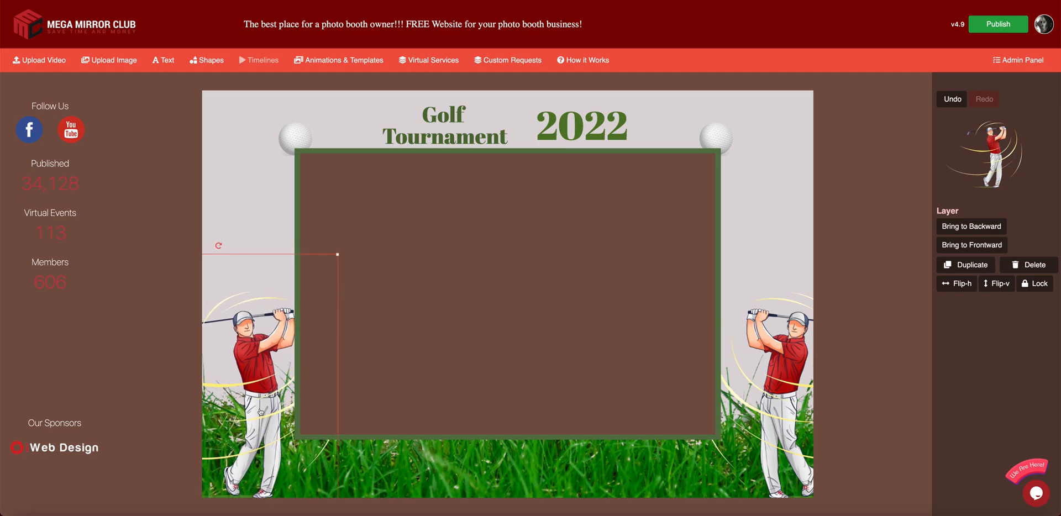
{"action": "left_click_drag", "start_coordinate": [784, 412], "coordinate": [753, 409]}
{"action": "left_click", "coordinate": [860, 337]}
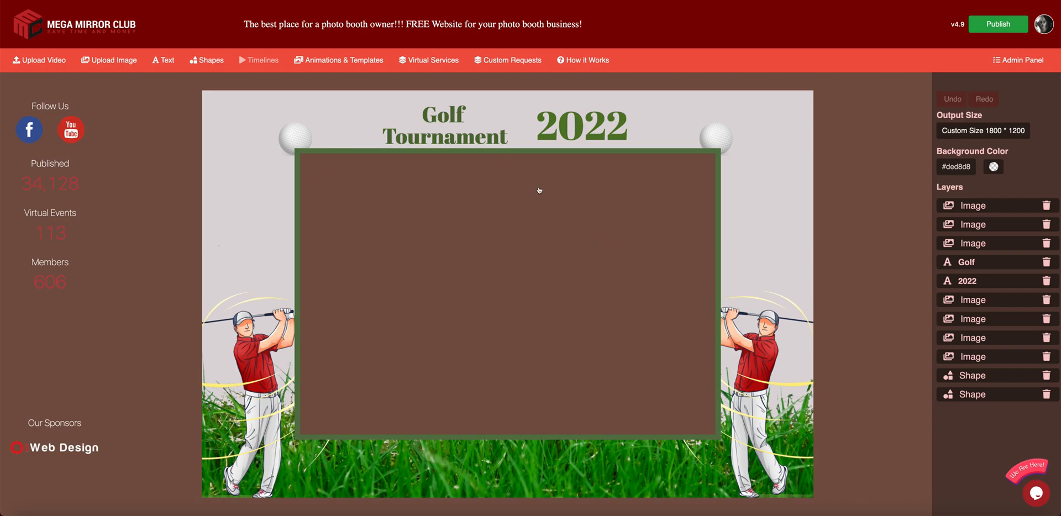
{"action": "left_click_drag", "start_coordinate": [717, 135], "coordinate": [723, 129]}
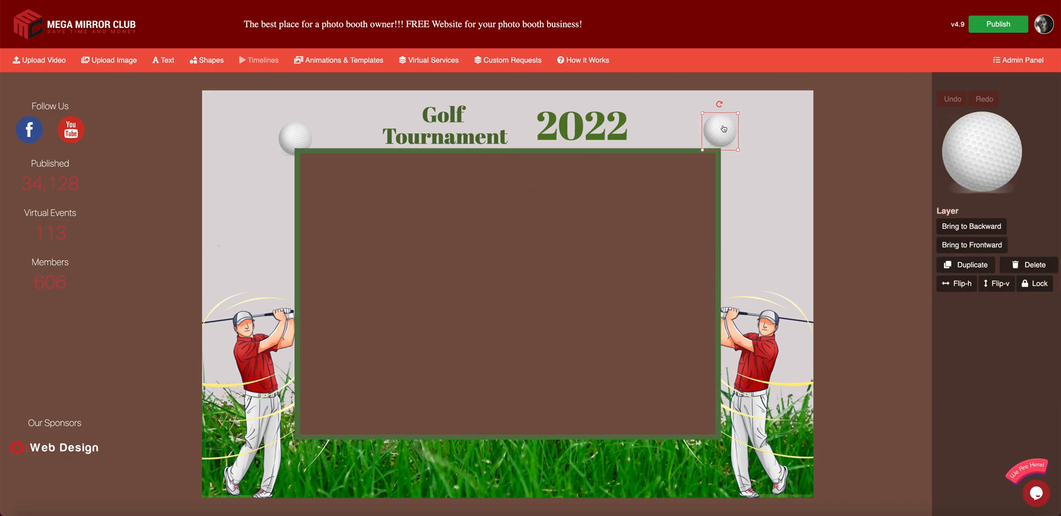
{"action": "left_click_drag", "start_coordinate": [304, 135], "coordinate": [305, 126]}
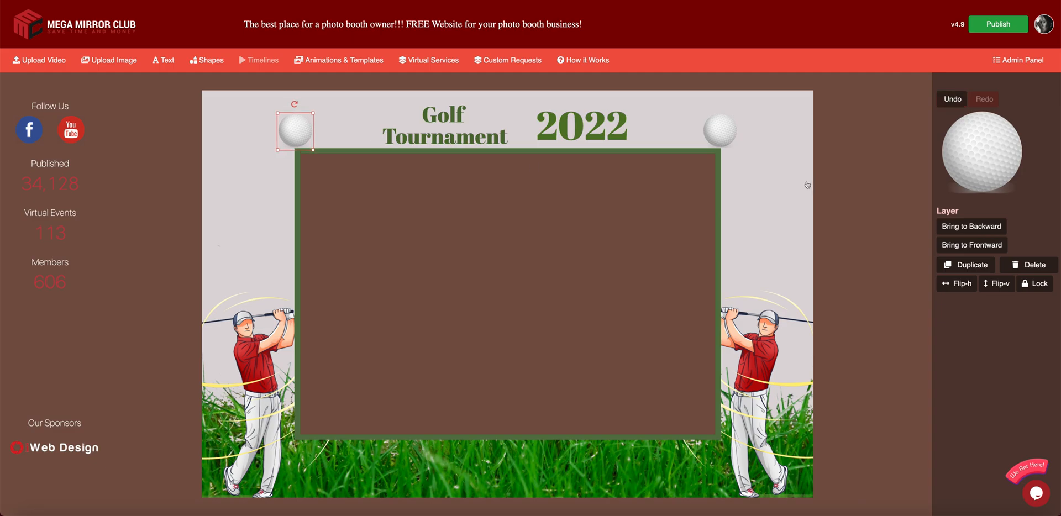
{"action": "left_click", "coordinate": [623, 84]}
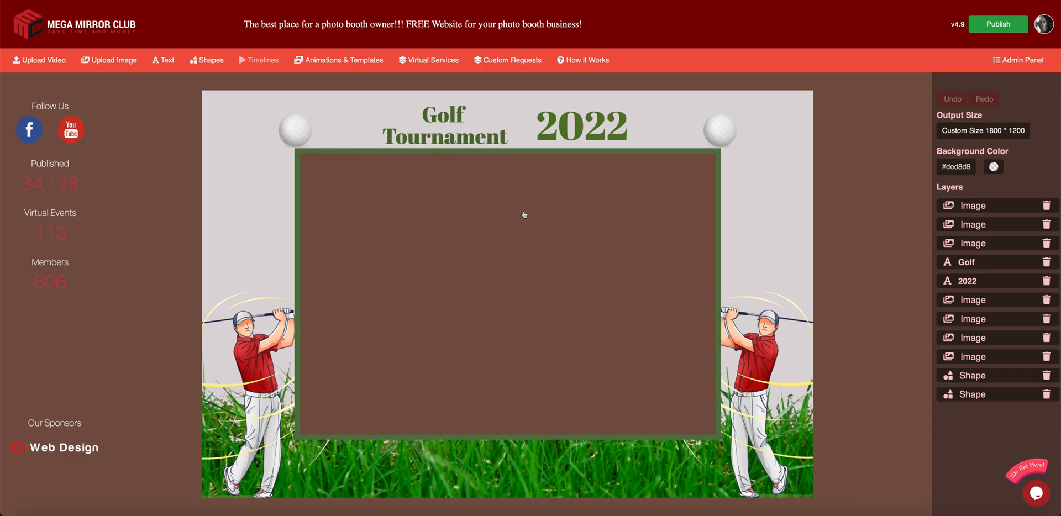
- Shrink the green frame and brown rectangle into a smaller photo box at the upper left
{"action": "left_click_drag", "start_coordinate": [326, 151], "coordinate": [255, 106]}
{"action": "left_click_drag", "start_coordinate": [648, 392], "coordinate": [451, 275]}
{"action": "left_click", "coordinate": [589, 309]}
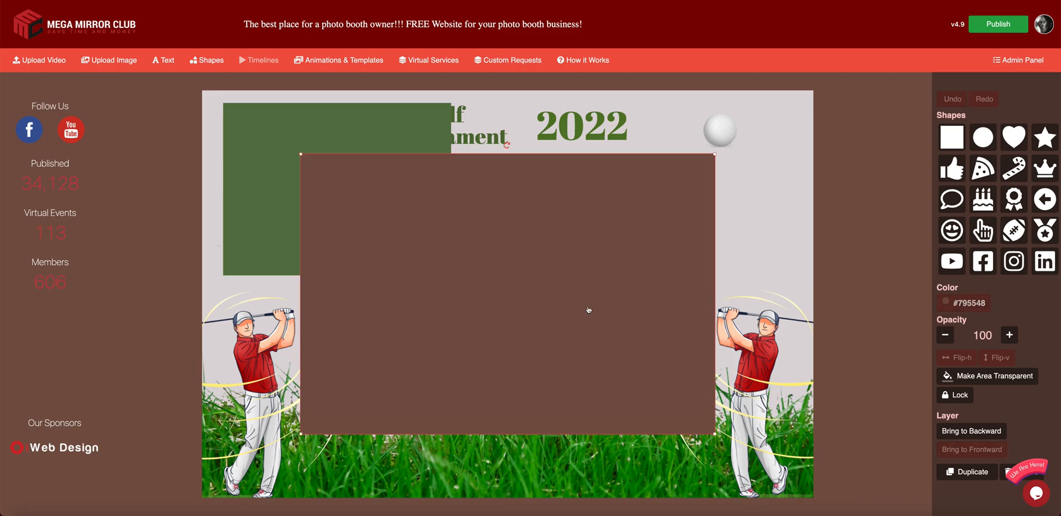
{"action": "left_click_drag", "start_coordinate": [716, 434], "coordinate": [514, 275]}
{"action": "left_click_drag", "start_coordinate": [481, 244], "coordinate": [409, 199]}
{"action": "left_click_drag", "start_coordinate": [439, 237], "coordinate": [445, 269]}
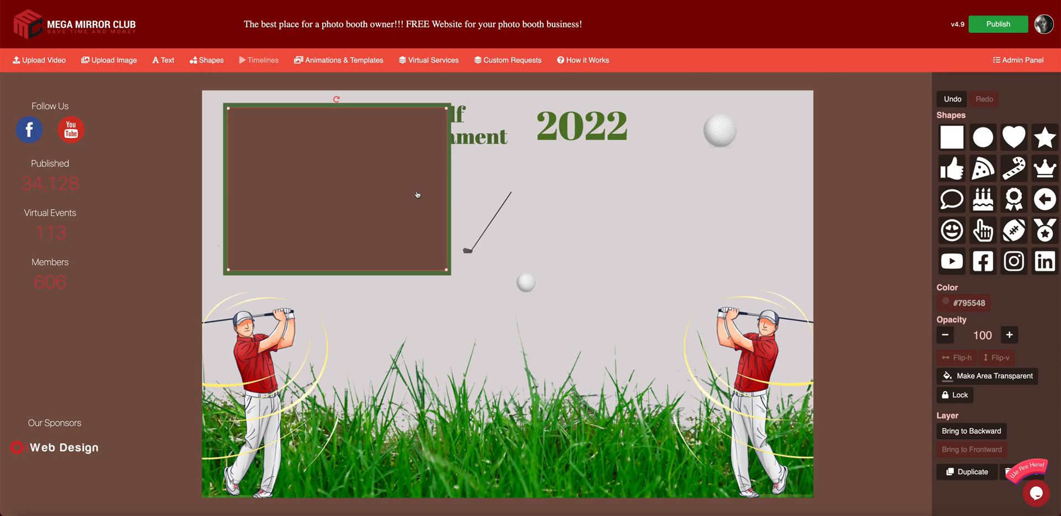
{"action": "left_click", "coordinate": [844, 228]}
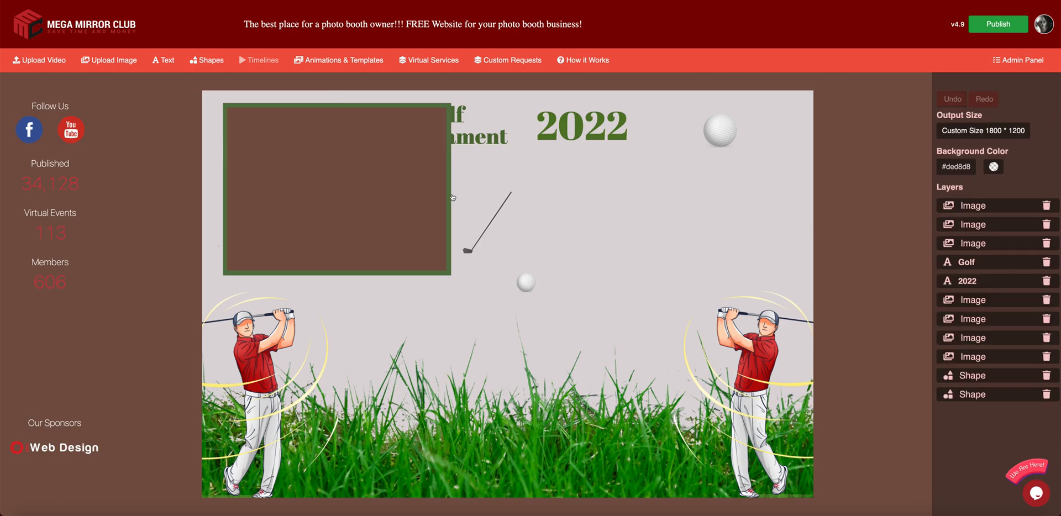
- Duplicate the green frame to the right side and move the right golfer lower
{"action": "left_click", "coordinate": [452, 197]}
{"action": "left_click", "coordinate": [450, 183]}
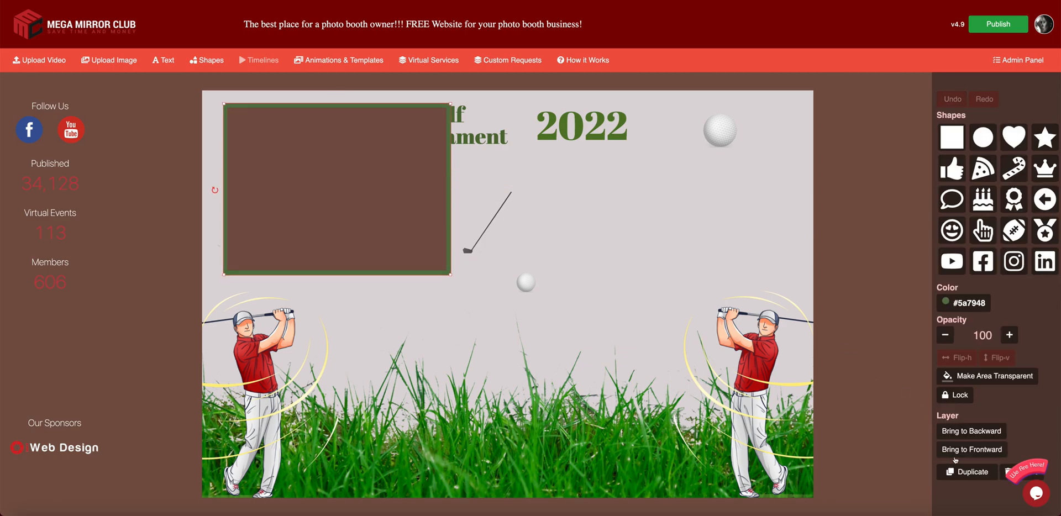
{"action": "left_click", "coordinate": [973, 472]}
{"action": "left_click_drag", "start_coordinate": [397, 224], "coordinate": [707, 271]}
{"action": "left_click_drag", "start_coordinate": [763, 376], "coordinate": [768, 419]}
{"action": "left_click", "coordinate": [702, 252]}
{"action": "mouse_move", "coordinate": [701, 252]}
{"action": "left_mouse_down"}
{"action": "mouse_move", "coordinate": [698, 270]}
{"action": "mouse_move", "coordinate": [701, 261]}
{"action": "left_mouse_up"}
- Move the Golf Tournament title out from behind the box and the top golf ball further right
{"action": "left_click_drag", "start_coordinate": [459, 136], "coordinate": [650, 129]}
{"action": "left_click_drag", "start_coordinate": [547, 124], "coordinate": [551, 124]}
{"action": "left_click_drag", "start_coordinate": [720, 137], "coordinate": [765, 142]}
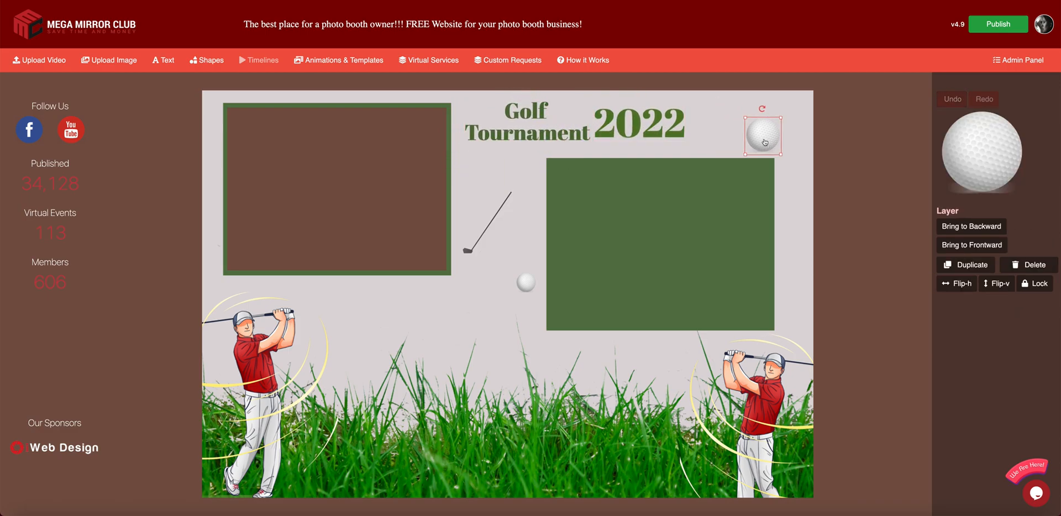
- Duplicate the brown photo area into the right green box and nudge it up to fit
{"action": "left_click", "coordinate": [396, 173]}
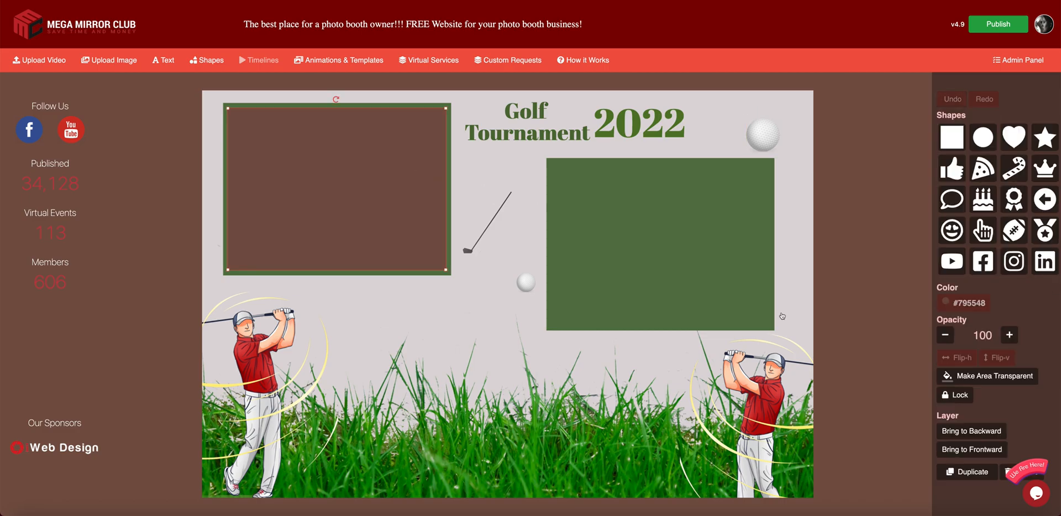
{"action": "left_click", "coordinate": [970, 473]}
{"action": "left_click_drag", "start_coordinate": [362, 198], "coordinate": [676, 242]}
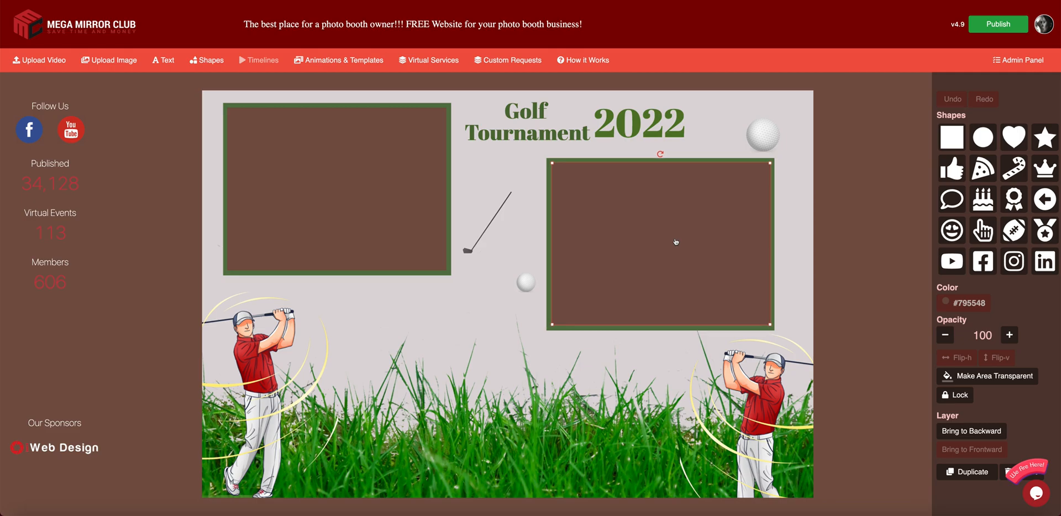
{"action": "left_click", "coordinate": [858, 229]}
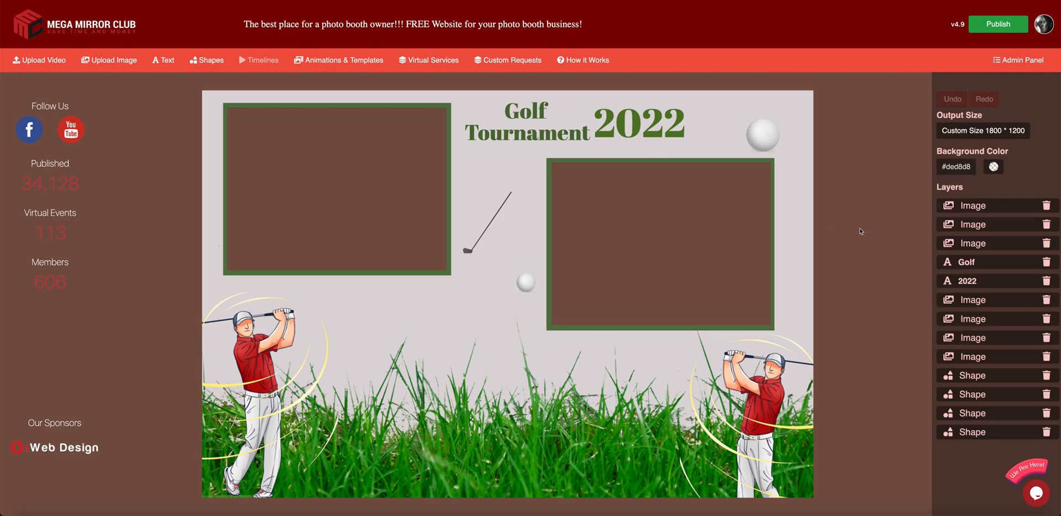
{"action": "left_click", "coordinate": [696, 250]}
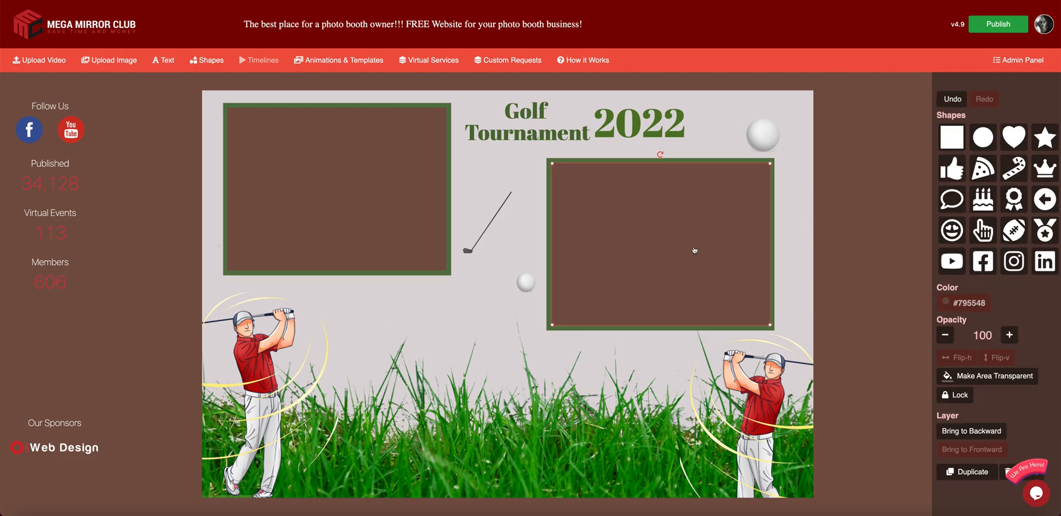
{"action": "left_click", "coordinate": [877, 234]}
{"action": "left_click", "coordinate": [727, 219]}
{"action": "key", "text": "Up"}
{"action": "left_click", "coordinate": [857, 230]}
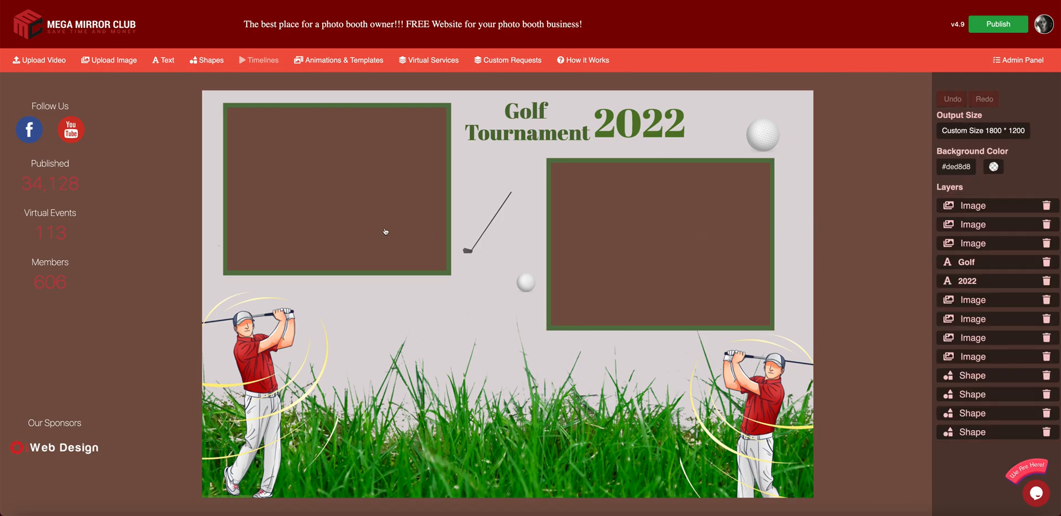
- Duplicate and flip the golf club horizontally so the two clubs cross in an X
{"action": "left_click", "coordinate": [478, 234]}
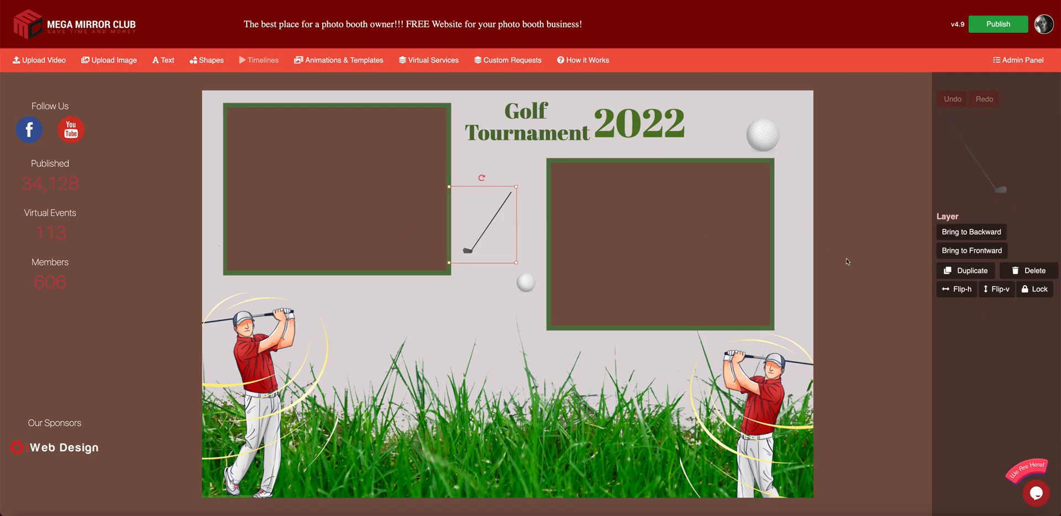
{"action": "left_click_drag", "start_coordinate": [525, 283], "coordinate": [463, 294]}
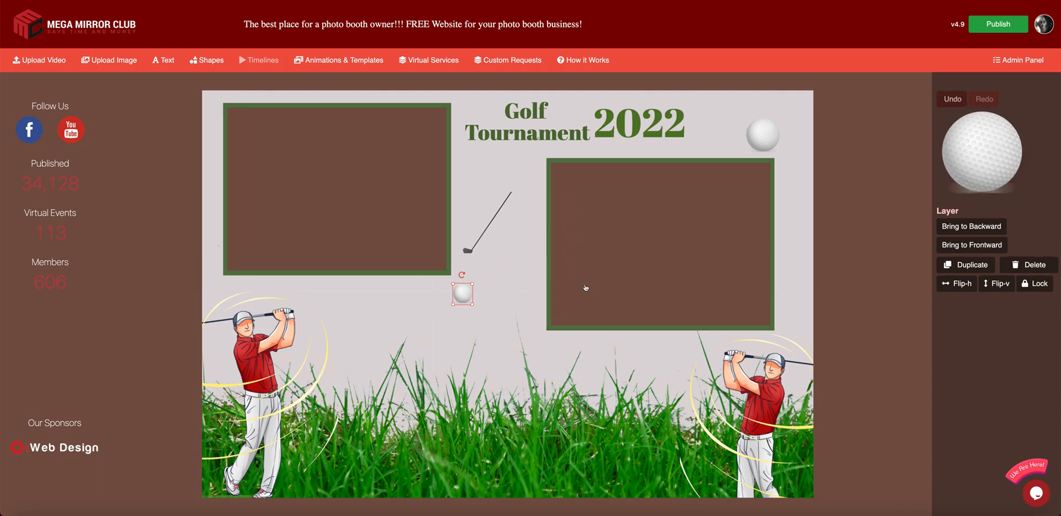
{"action": "left_click", "coordinate": [496, 217]}
{"action": "left_click", "coordinate": [968, 272]}
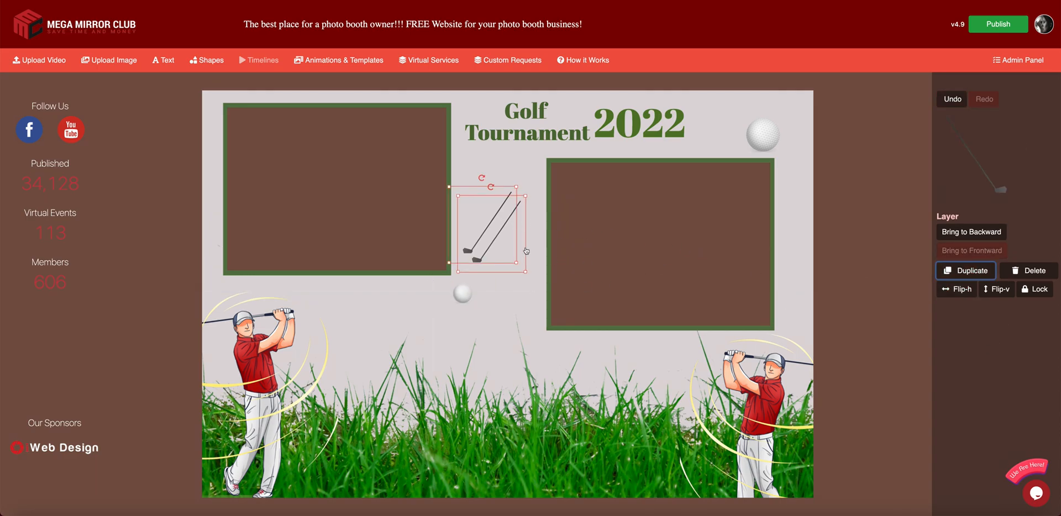
{"action": "left_click", "coordinate": [960, 289]}
{"action": "left_click_drag", "start_coordinate": [522, 263], "coordinate": [540, 254]}
{"action": "left_click_drag", "start_coordinate": [464, 252], "coordinate": [472, 251]}
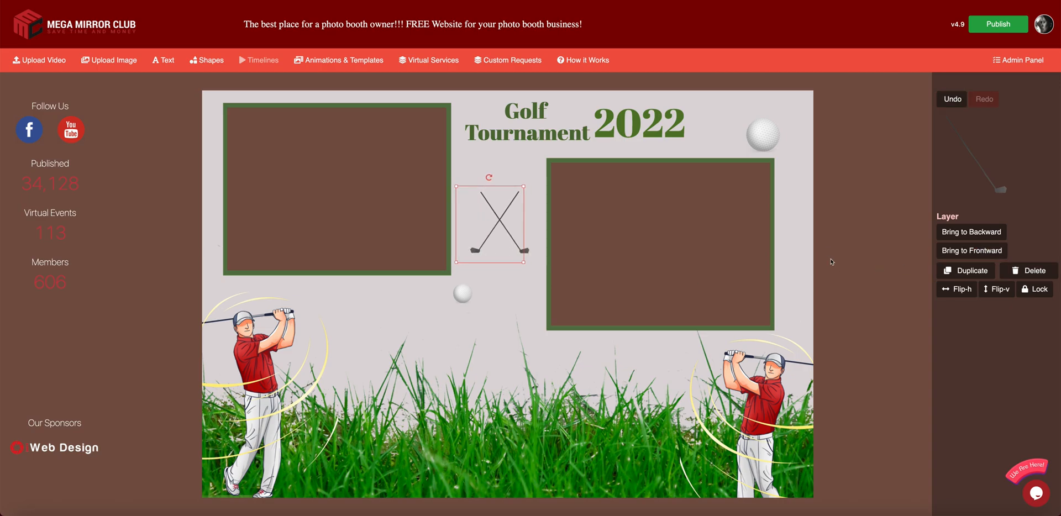
{"action": "left_click", "coordinate": [841, 247]}
- Move the small golf ball down onto the grass by the left golfer
{"action": "left_click", "coordinate": [463, 294]}
{"action": "left_click_drag", "start_coordinate": [462, 296], "coordinate": [303, 459]}
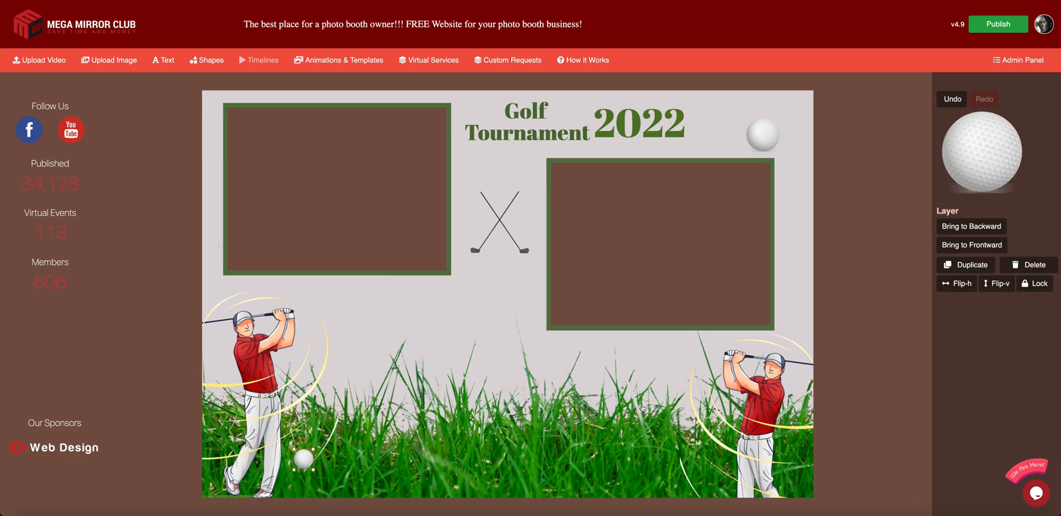
{"action": "left_click", "coordinate": [866, 191]}
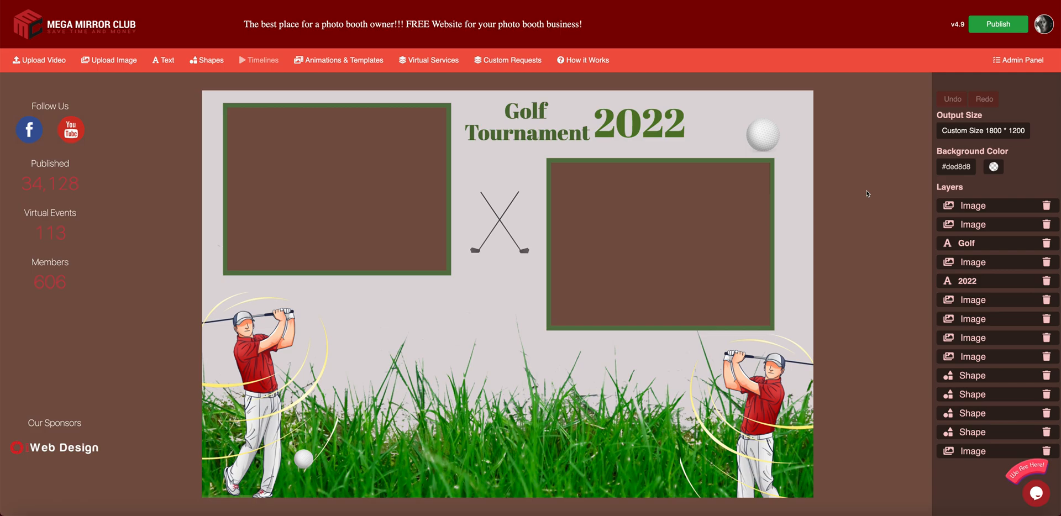
- Set the output canvas size to 3000 x 3000
{"action": "left_click", "coordinate": [950, 130]}
{"action": "left_click_drag", "start_coordinate": [450, 68], "coordinate": [409, 72]}
{"action": "type", "text": "3000"}
{"action": "key", "text": "Tab"}
{"action": "type", "text": "2000"}
{"action": "key", "text": "BackSpace"}
{"action": "key", "text": "BackSpace"}
{"action": "key", "text": "BackSpace"}
{"action": "type", "text": "3000"}
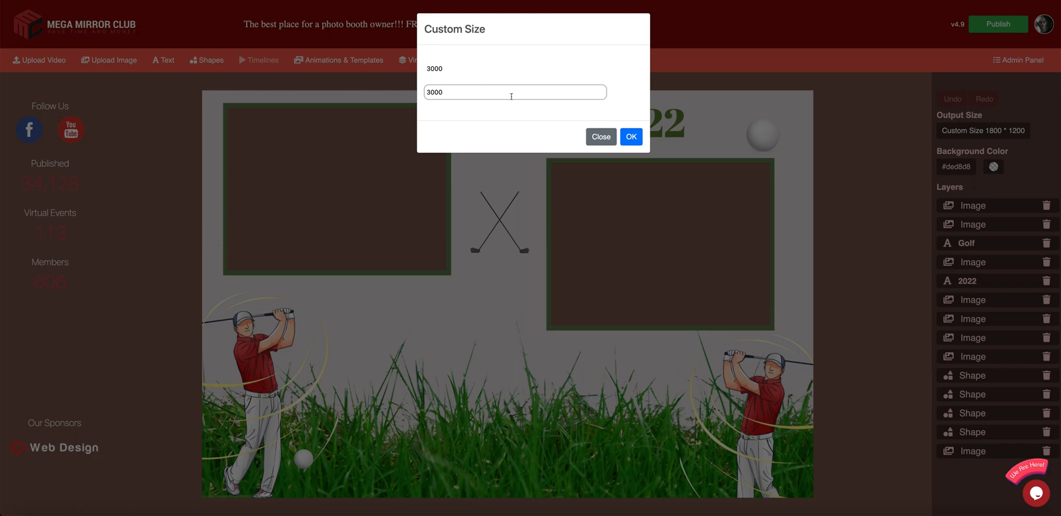
{"action": "left_click", "coordinate": [625, 143]}
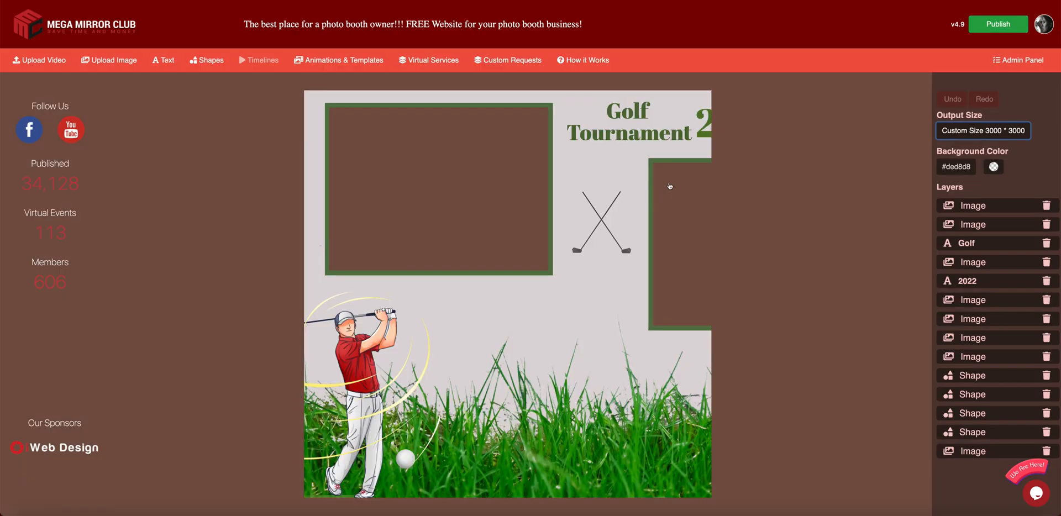
- Move the right green frame and its brown photo area to the lower right
{"action": "left_click", "coordinate": [649, 259]}
{"action": "left_click_drag", "start_coordinate": [649, 259], "coordinate": [471, 396]}
{"action": "left_click", "coordinate": [655, 272]}
{"action": "left_click_drag", "start_coordinate": [656, 272], "coordinate": [504, 382]}
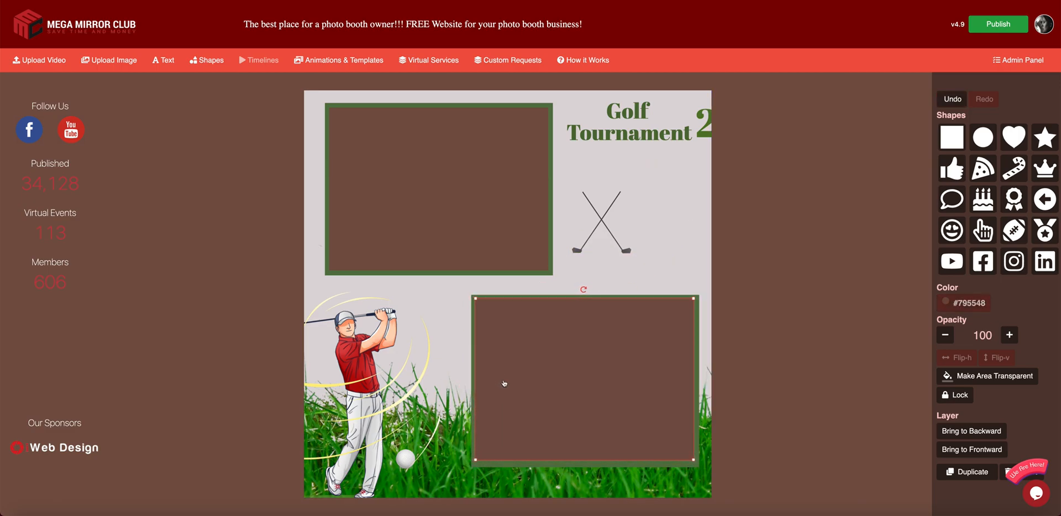
- Centre 2022 under the Golf Tournament title with the crossed clubs below it
{"action": "left_click", "coordinate": [633, 122]}
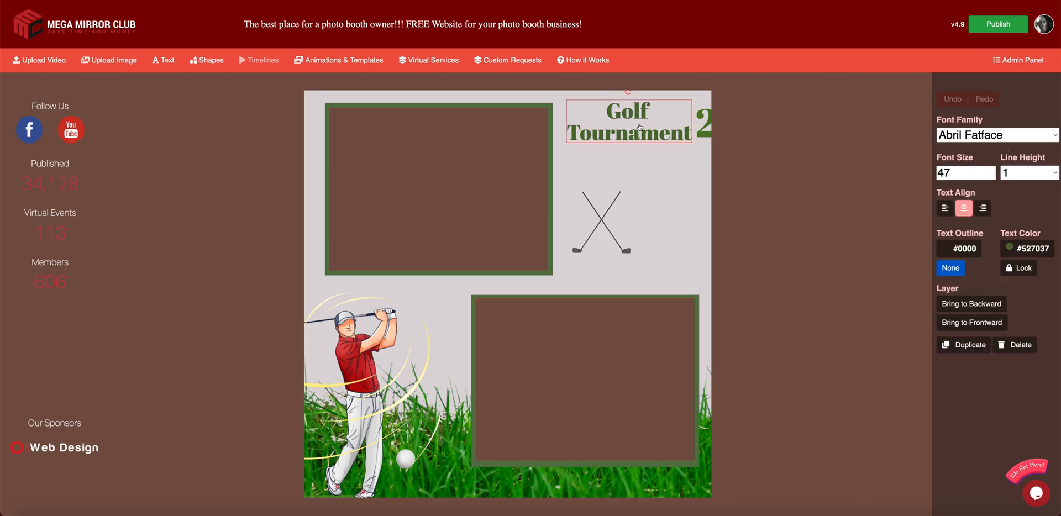
{"action": "left_click", "coordinate": [699, 129]}
{"action": "left_click_drag", "start_coordinate": [700, 129], "coordinate": [589, 185]}
{"action": "left_click_drag", "start_coordinate": [600, 222], "coordinate": [638, 259]}
{"action": "left_click", "coordinate": [596, 236]}
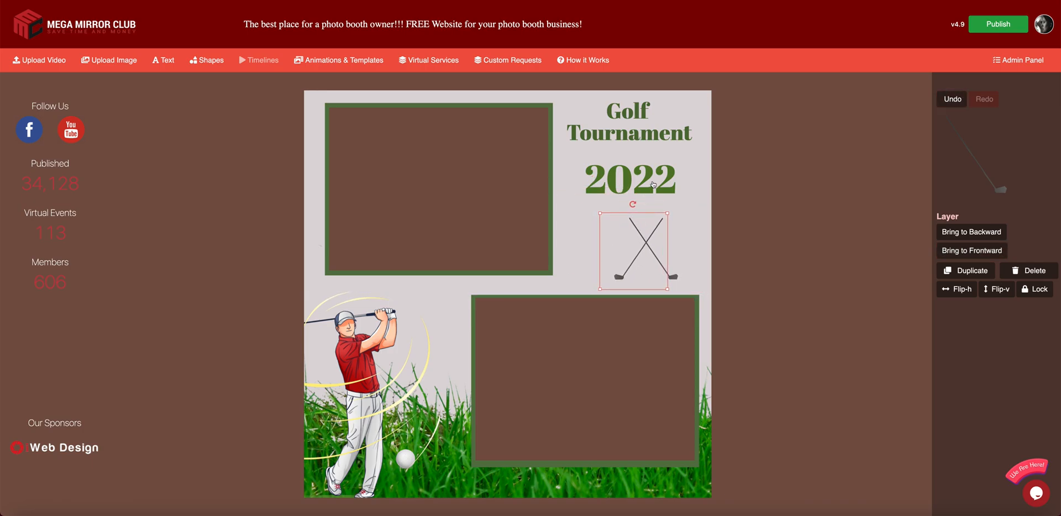
{"action": "left_click", "coordinate": [648, 186]}
{"action": "left_click_drag", "start_coordinate": [656, 124], "coordinate": [661, 144]}
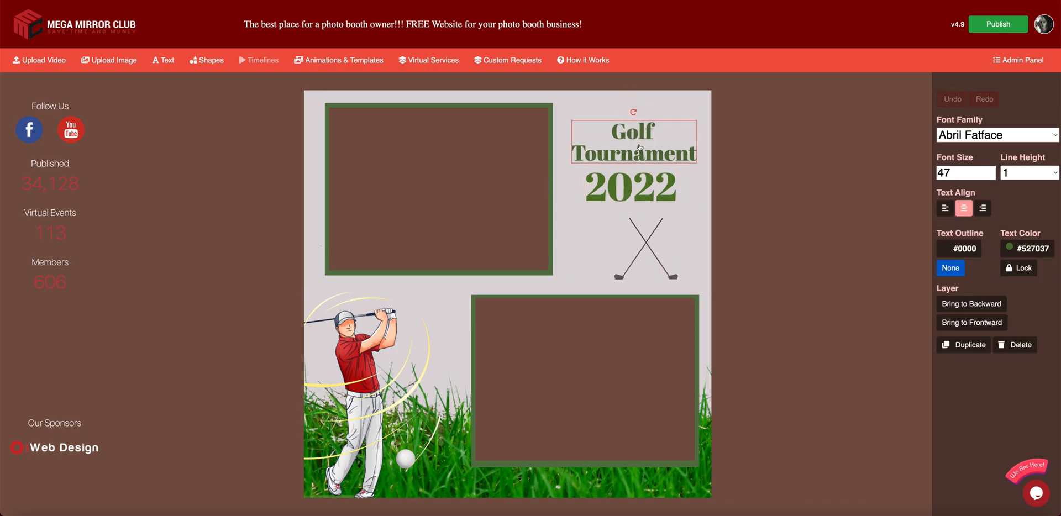
{"action": "left_click", "coordinate": [822, 174]}
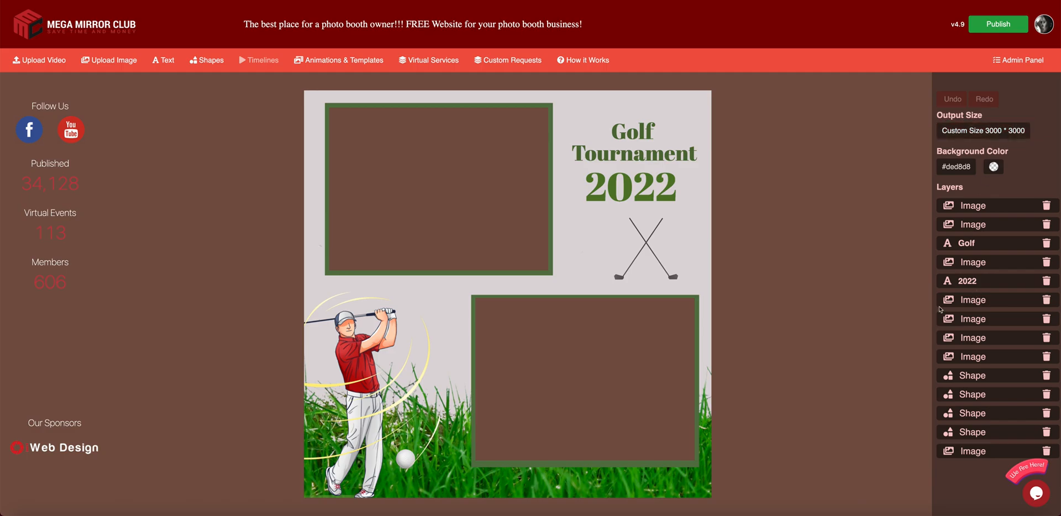
{"action": "left_click", "coordinate": [578, 401]}
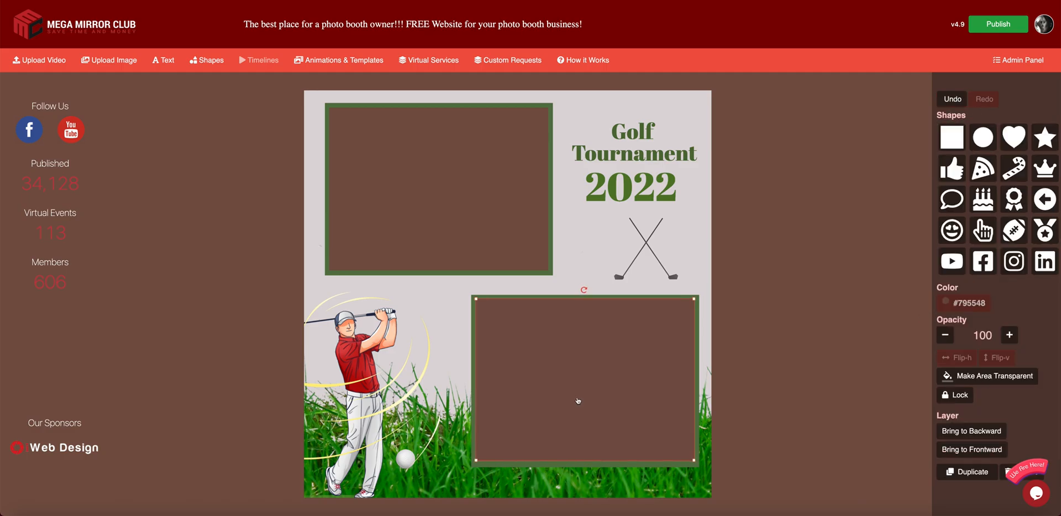
{"action": "left_click", "coordinate": [862, 269]}
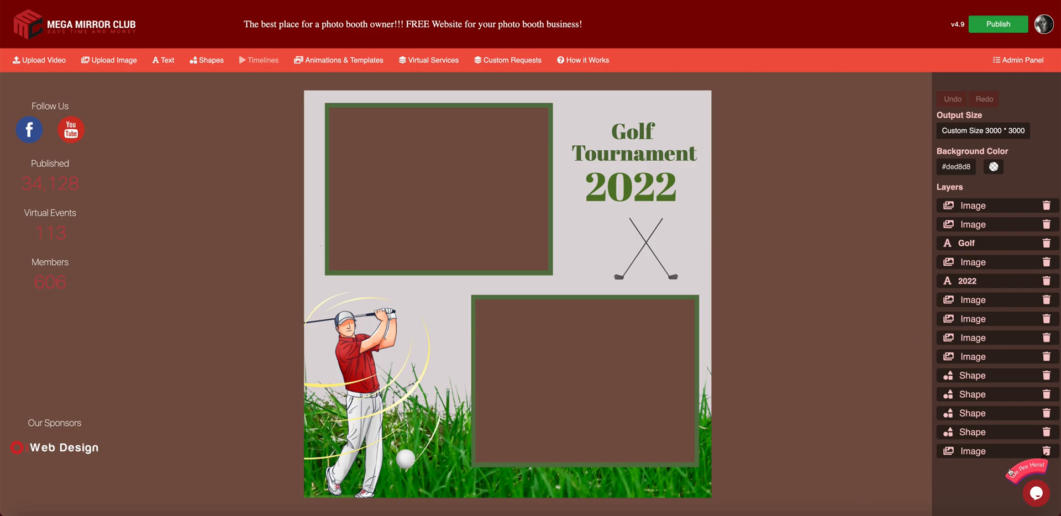
{"action": "left_click", "coordinate": [1034, 493]}
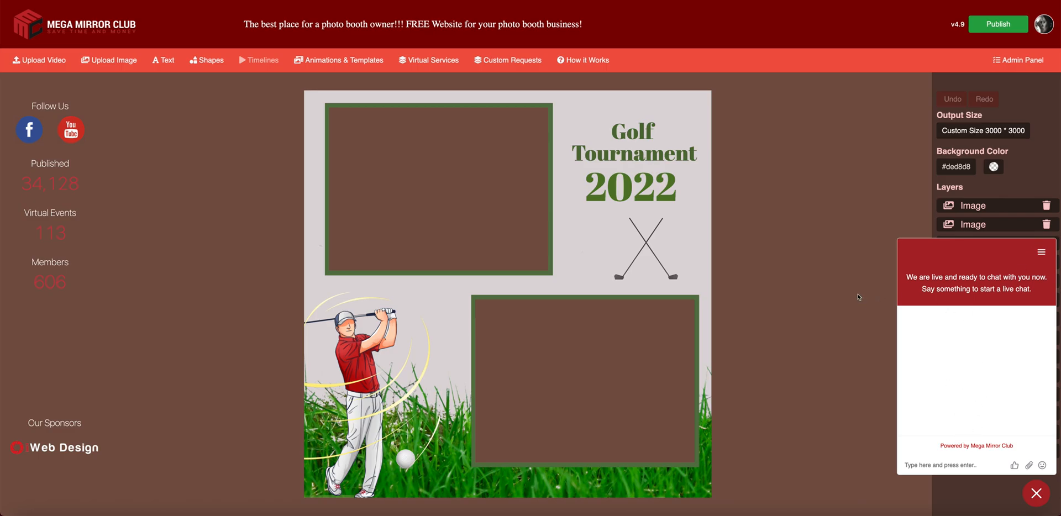
{"action": "left_click", "coordinate": [928, 472]}
{"action": "type", "text": "dd"}
{"action": "key", "text": "BackSpace"}
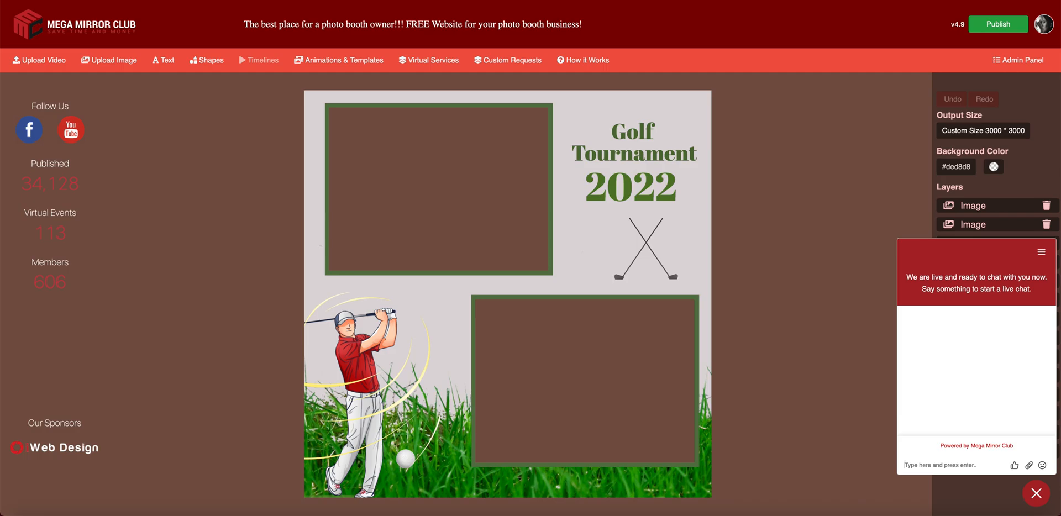
{"action": "left_click", "coordinate": [1031, 490]}
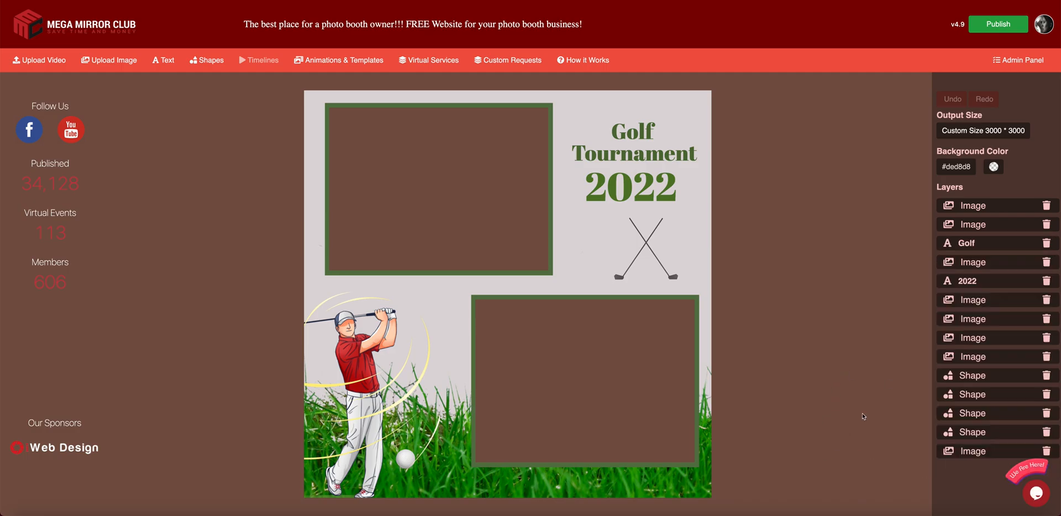